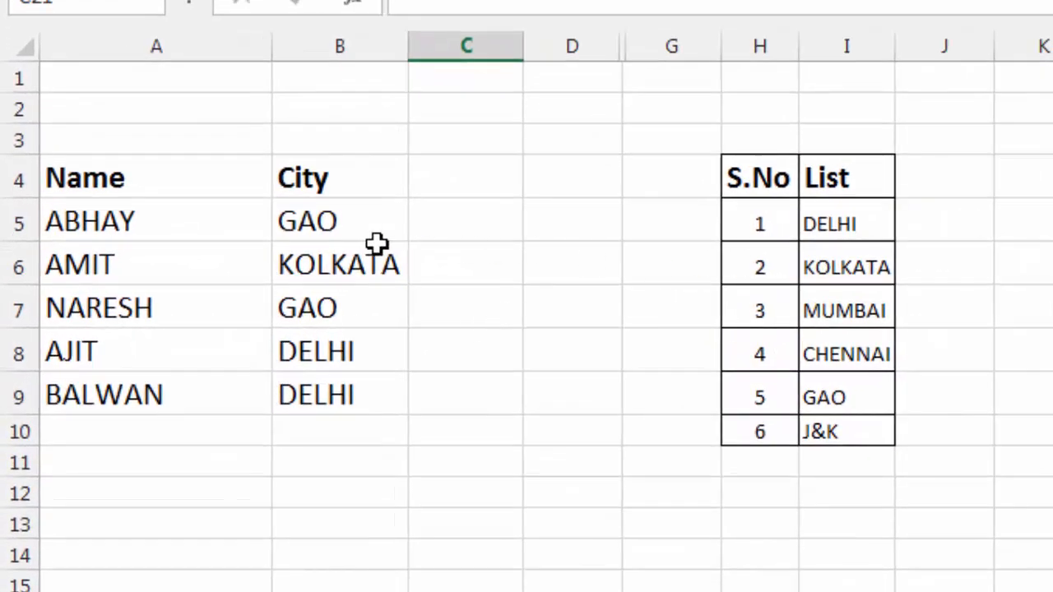
- Clear the existing city entries from cells B5:B9
{"action": "left_click_drag", "start_coordinate": [339, 228], "coordinate": [358, 398]}
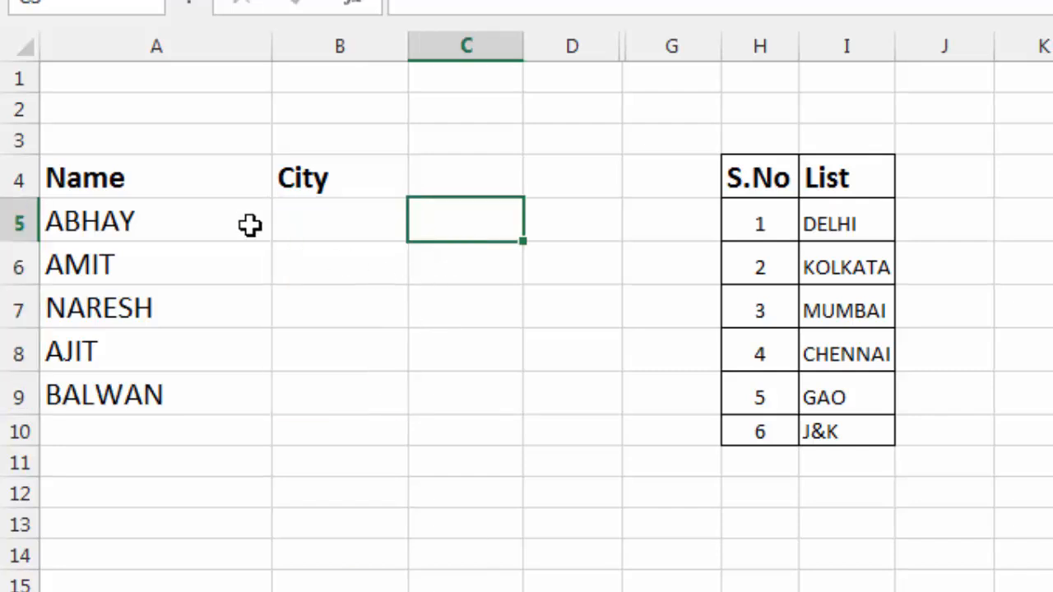
{"action": "left_click", "coordinate": [172, 206]}
{"action": "left_click", "coordinate": [333, 223]}
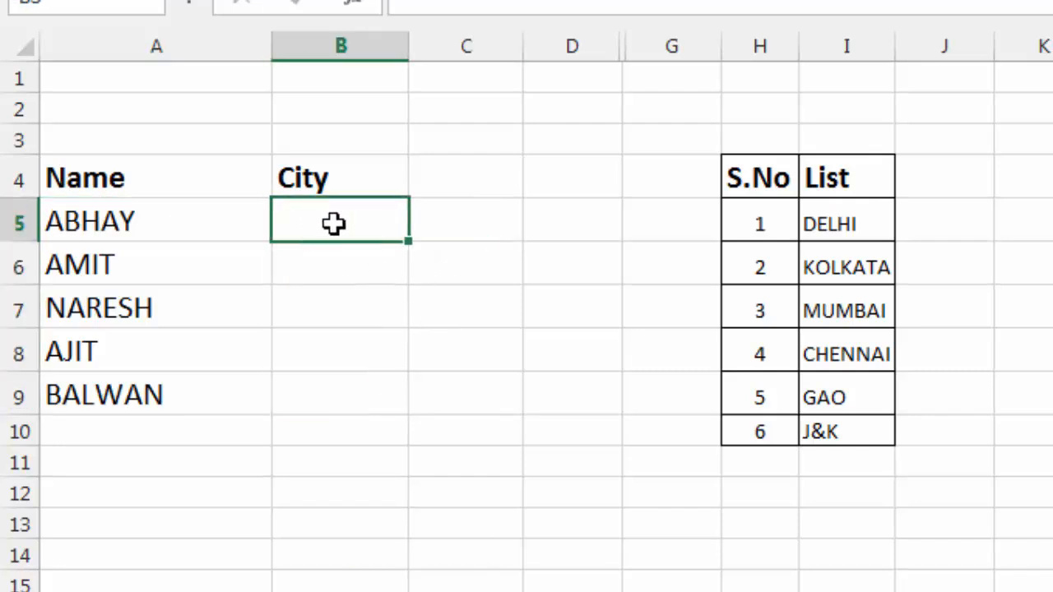
{"action": "left_click_drag", "start_coordinate": [848, 223], "coordinate": [849, 400]}
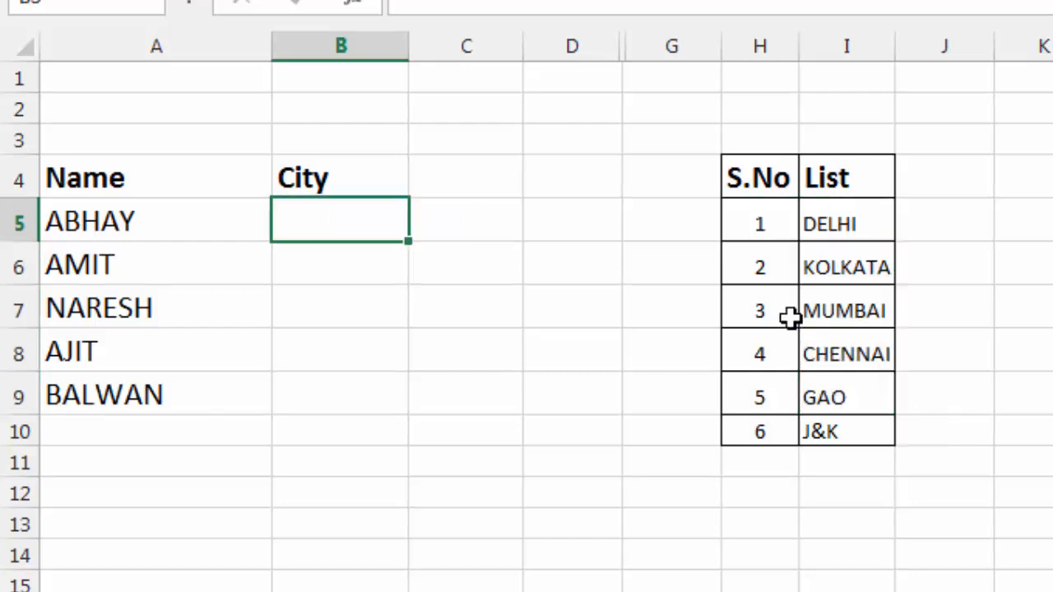
{"action": "left_click", "coordinate": [370, 266]}
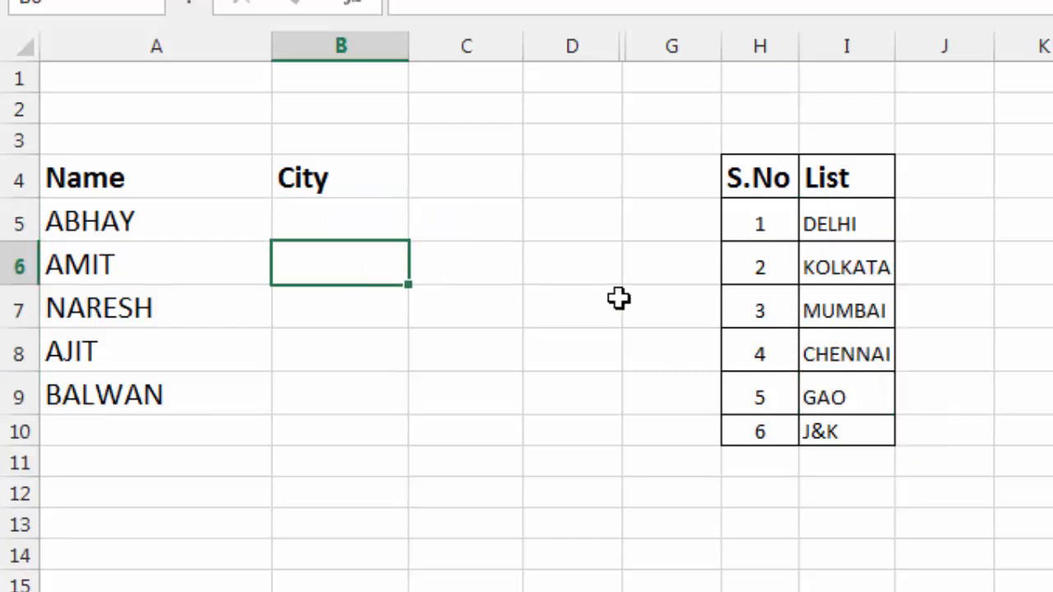
{"action": "left_click_drag", "start_coordinate": [774, 224], "coordinate": [776, 410]}
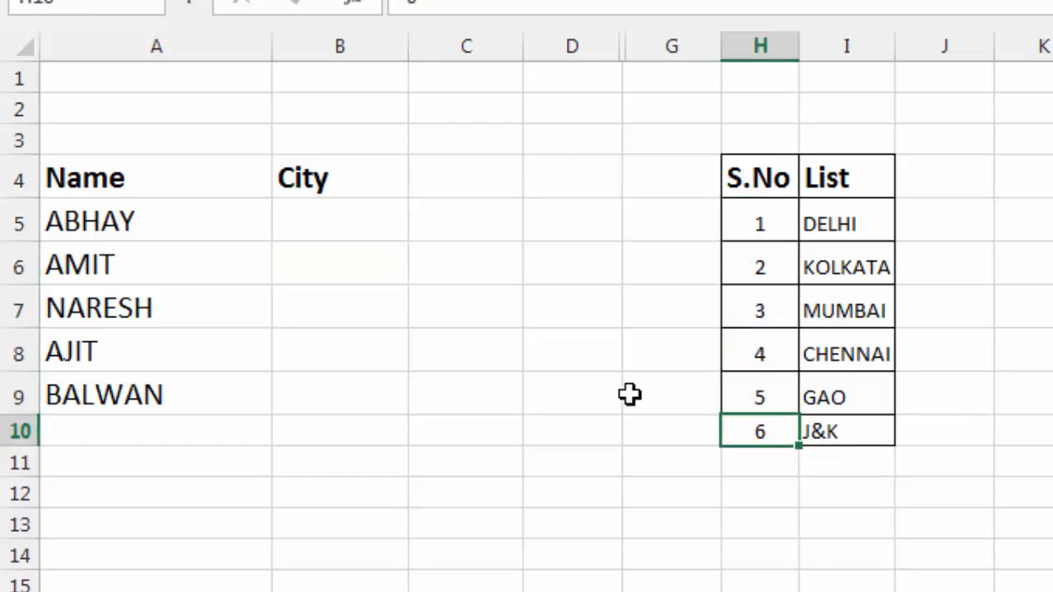
{"action": "left_click", "coordinate": [653, 400]}
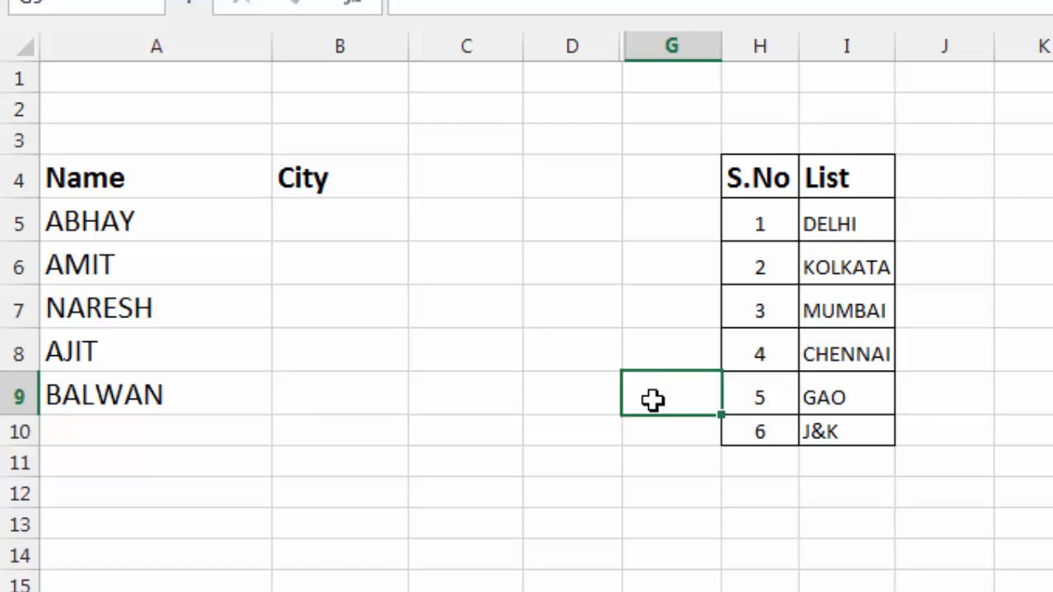
{"action": "left_click", "coordinate": [301, 225]}
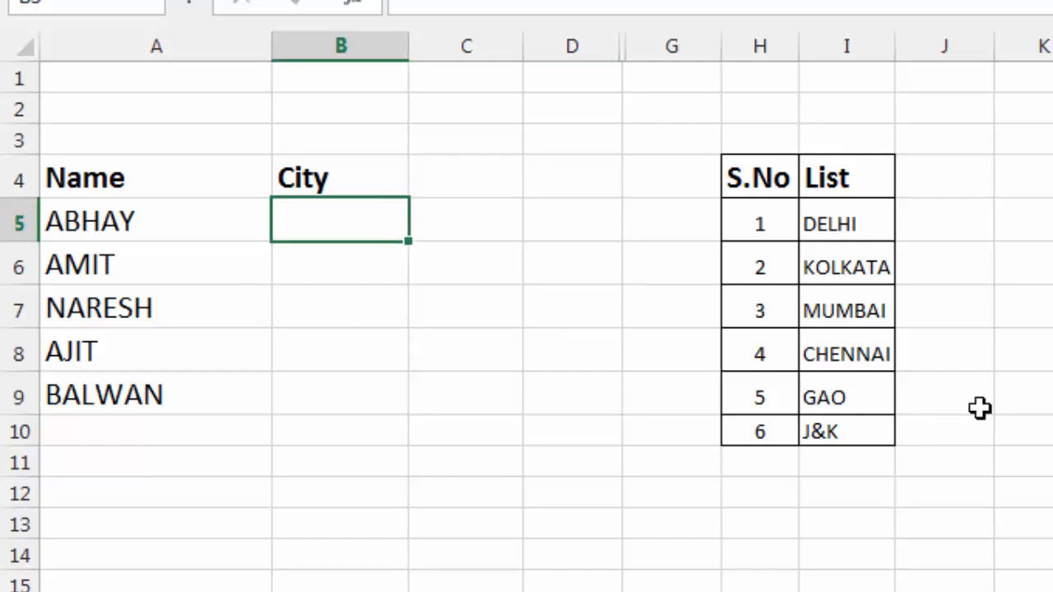
{"action": "type", "text": "=choose"}
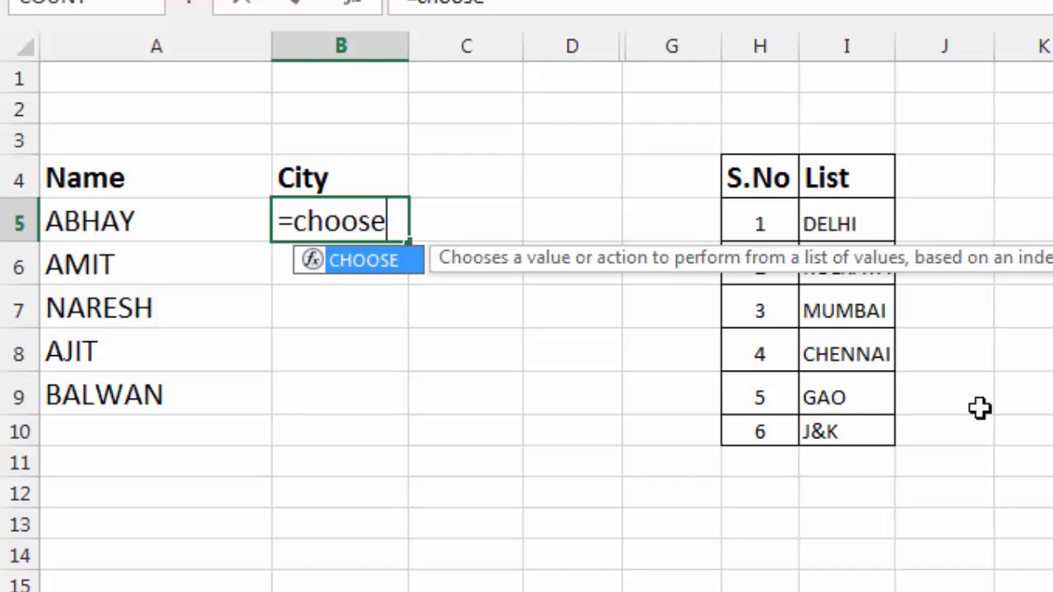
{"action": "type", "text": "("}
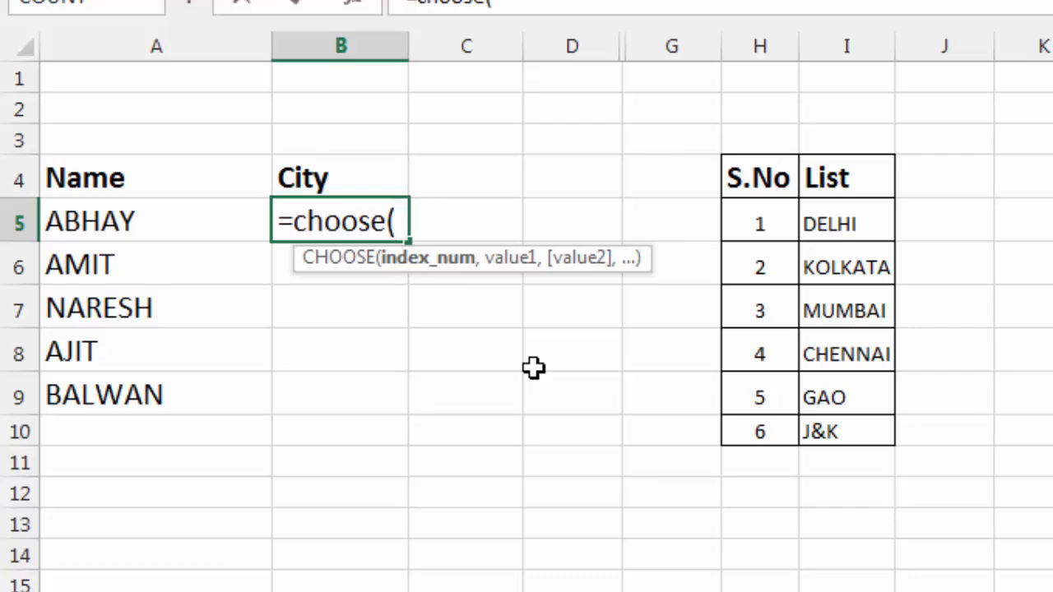
{"action": "key", "text": "Escape"}
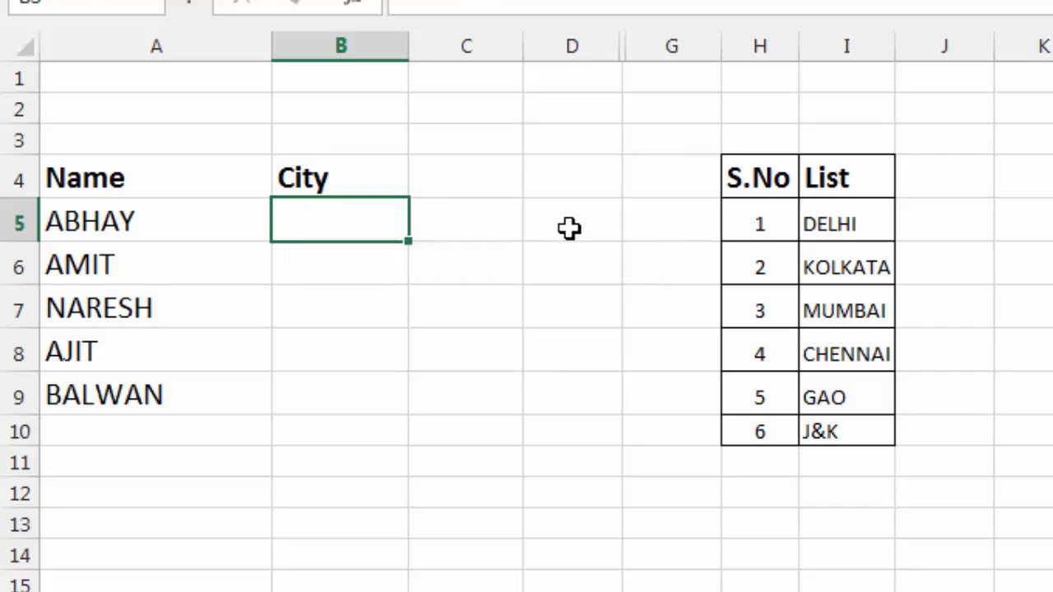
- Enter Sunday in cell D5 and autofill the weekday series down to Saturday in D11
{"action": "left_click", "coordinate": [569, 228]}
{"action": "type", "text": "sunday"}
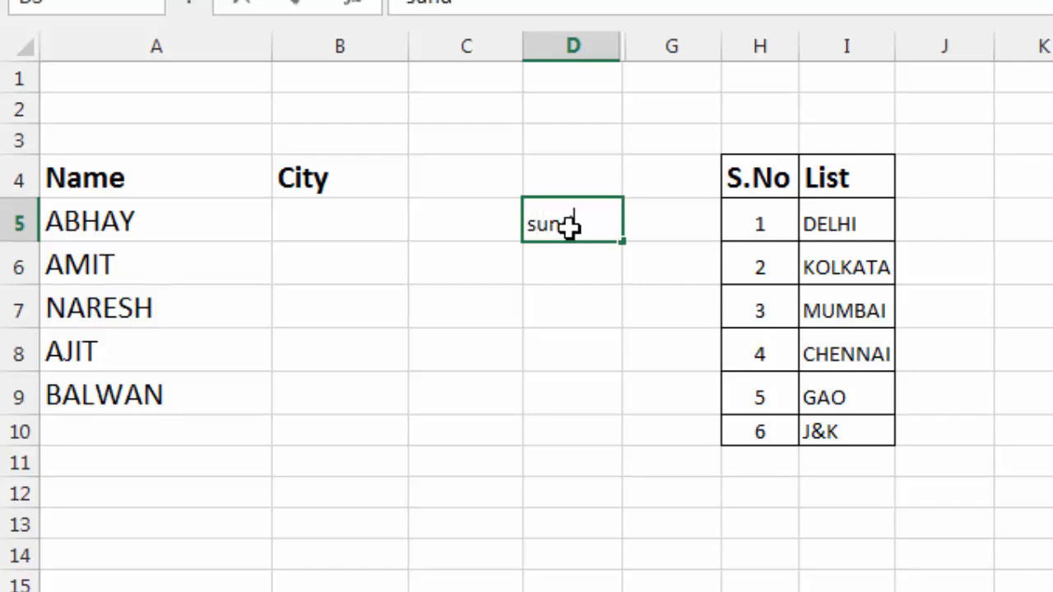
{"action": "key", "text": "Return"}
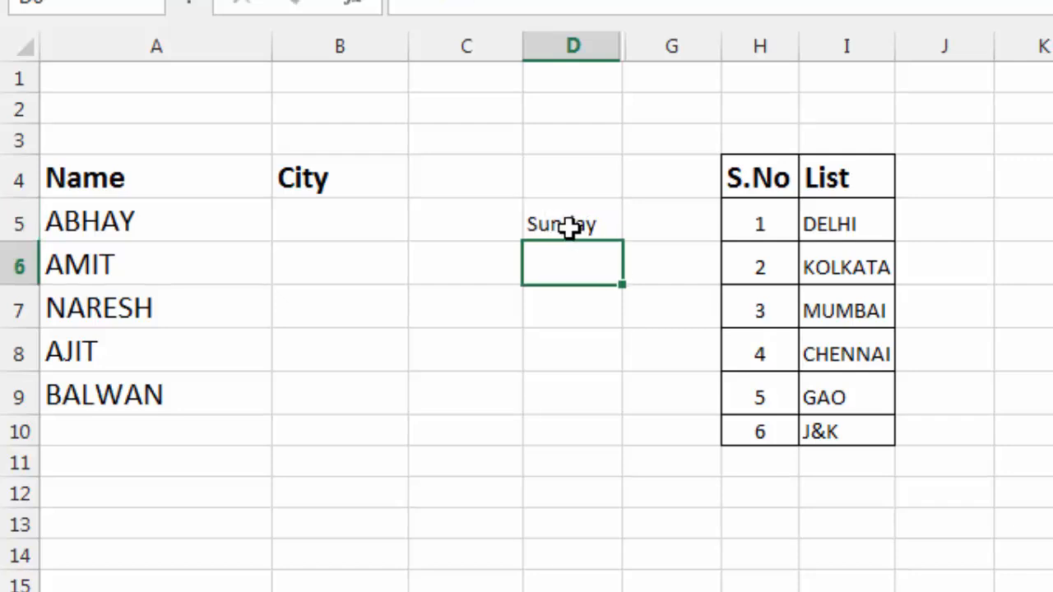
{"action": "left_click", "coordinate": [569, 228]}
{"action": "left_click_drag", "start_coordinate": [621, 242], "coordinate": [617, 471]}
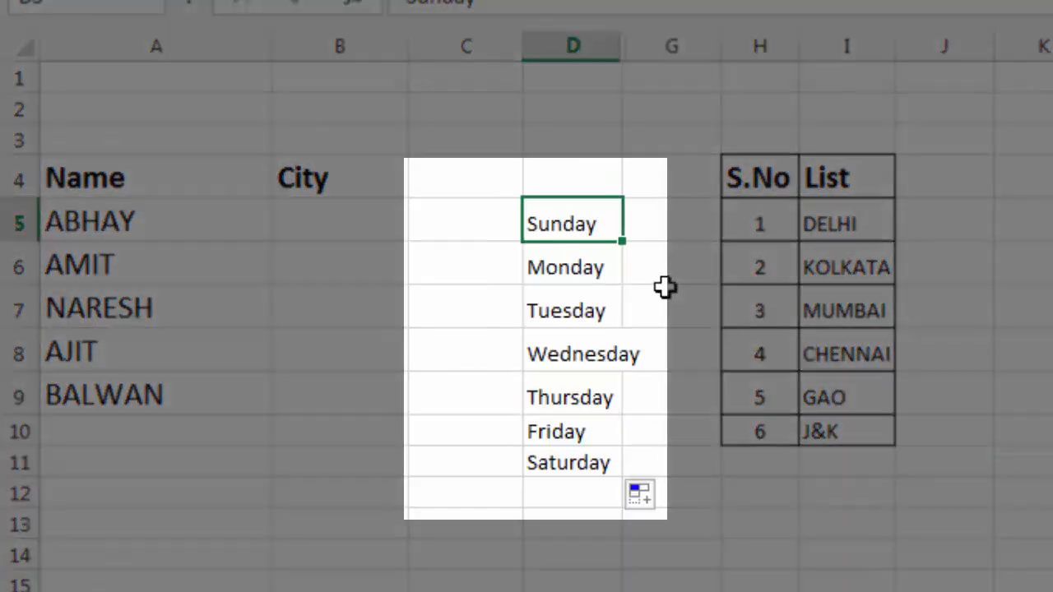
- Make the weekday list start on Monday by deleting Sunday from D5 and extending the series from D11 to D12
{"action": "left_click", "coordinate": [599, 276]}
{"action": "left_click", "coordinate": [597, 315]}
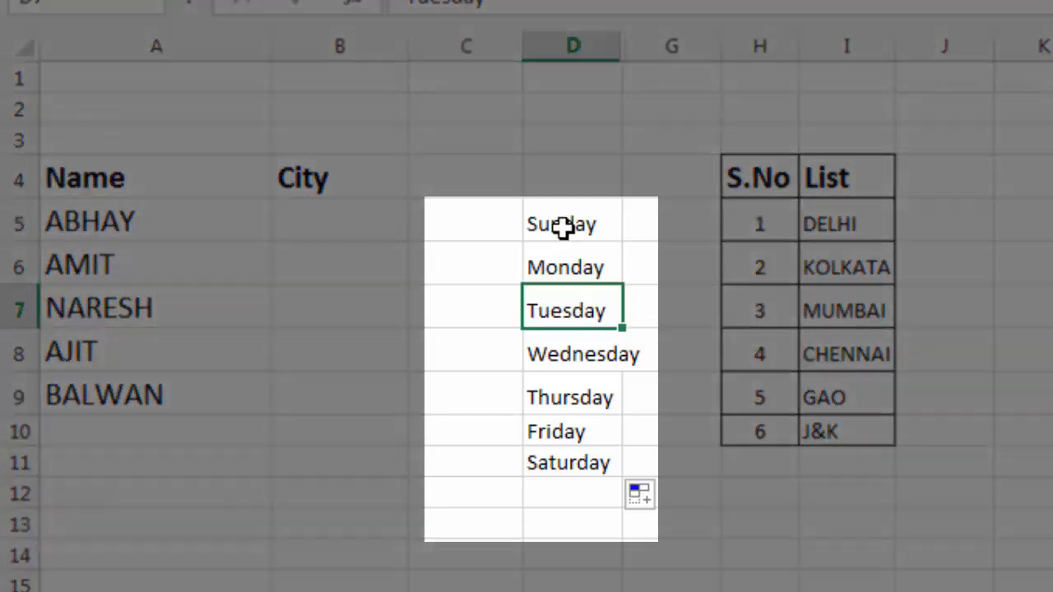
{"action": "left_click", "coordinate": [562, 227]}
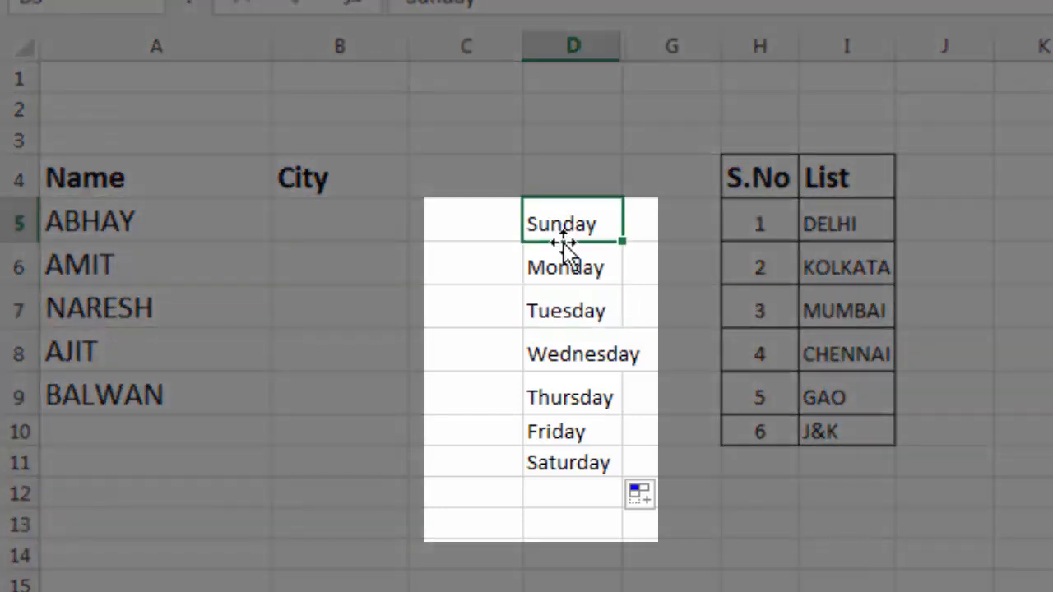
{"action": "key", "text": "Delete"}
{"action": "left_click", "coordinate": [595, 460]}
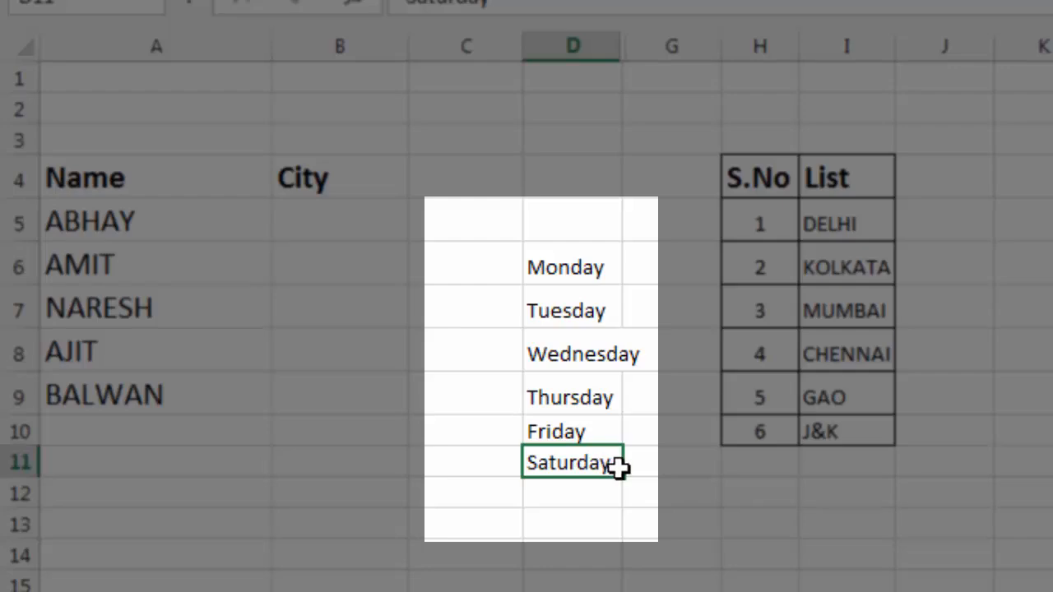
{"action": "left_click_drag", "start_coordinate": [623, 478], "coordinate": [620, 496]}
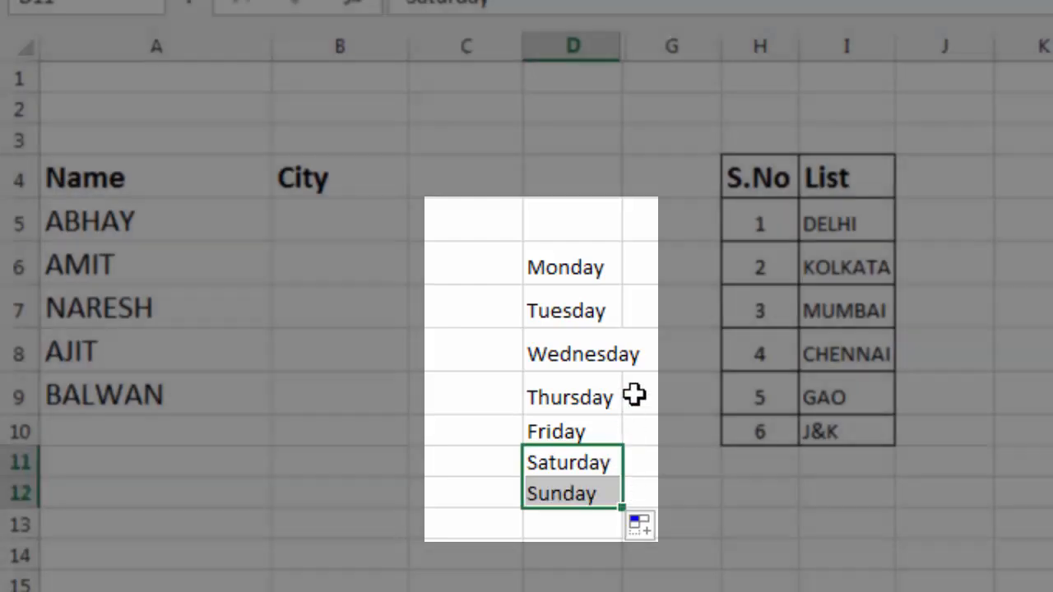
{"action": "left_click", "coordinate": [634, 395]}
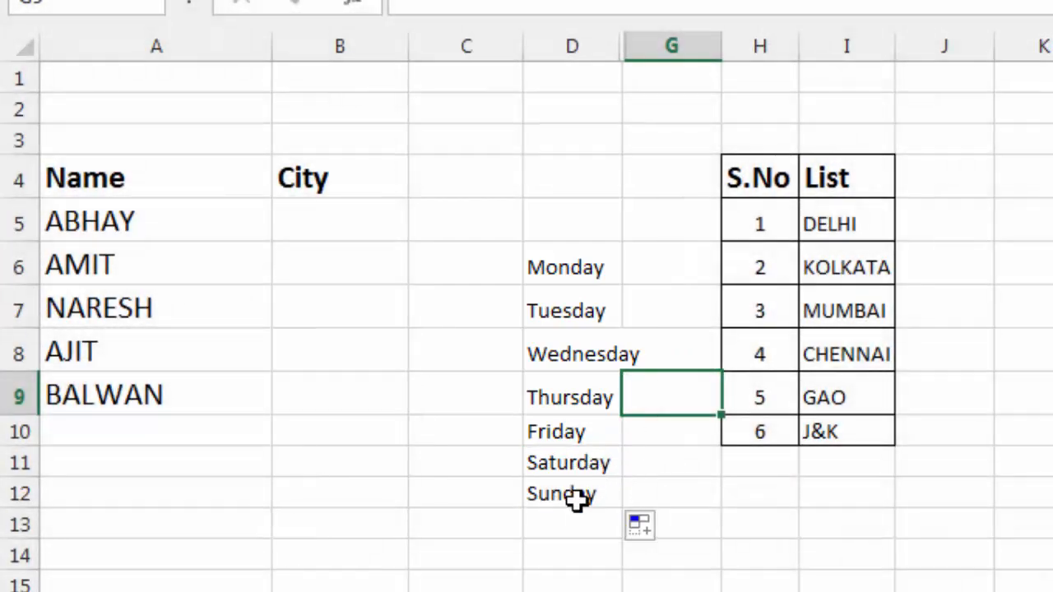
{"action": "left_click", "coordinate": [576, 499]}
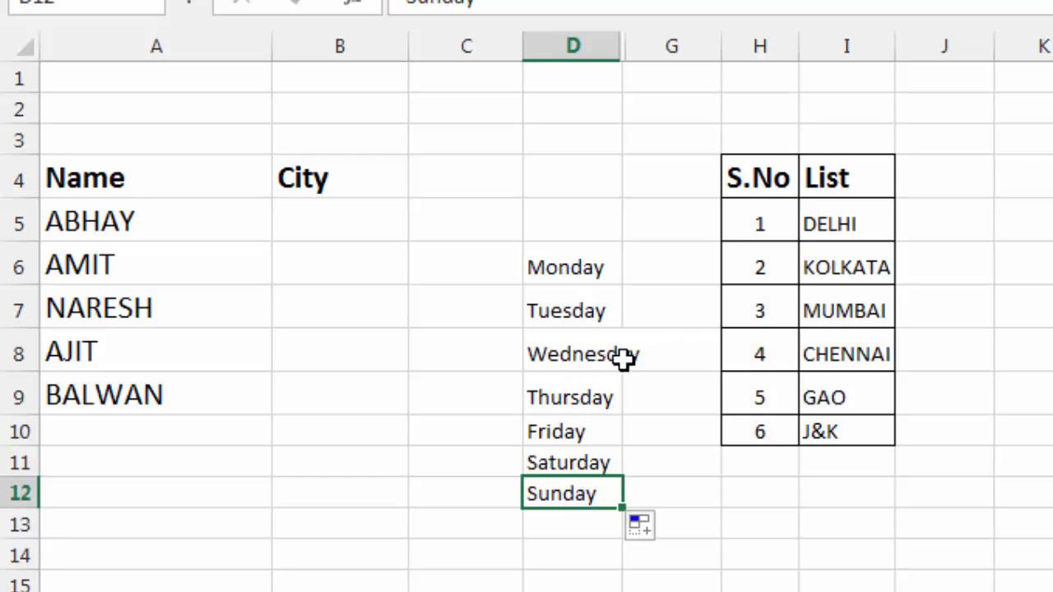
{"action": "left_click", "coordinate": [572, 357]}
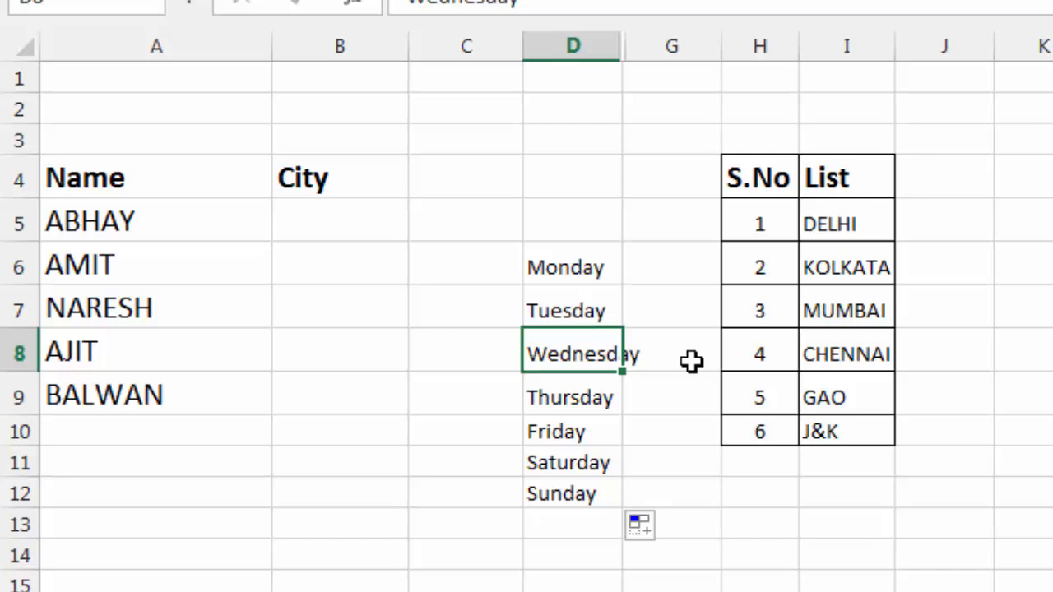
{"action": "left_click_drag", "start_coordinate": [578, 271], "coordinate": [571, 486]}
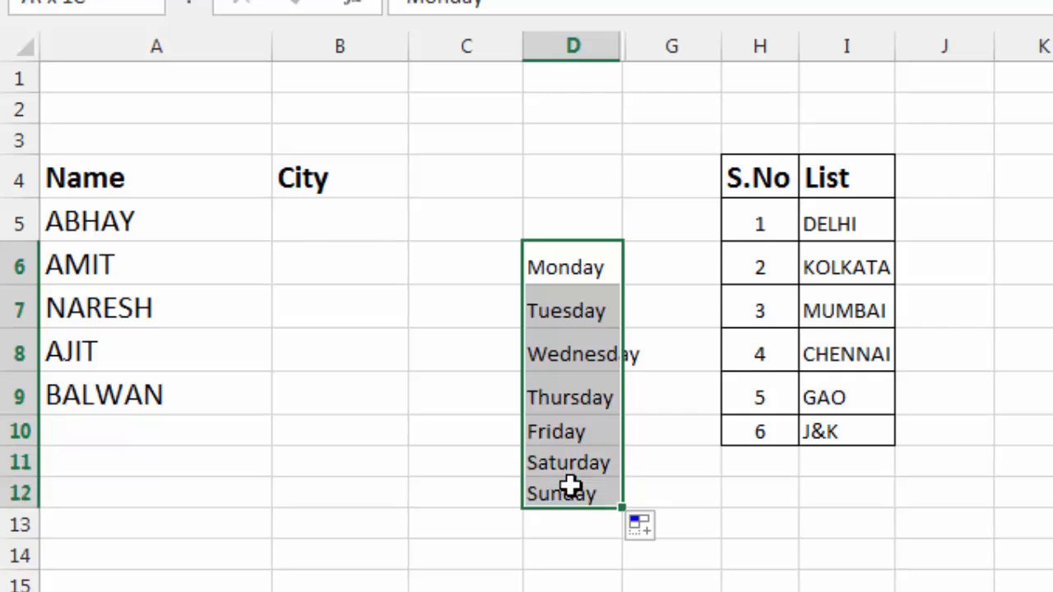
{"action": "left_click", "coordinate": [567, 403]}
{"action": "left_click", "coordinate": [571, 315]}
{"action": "left_click", "coordinate": [571, 393]}
{"action": "left_click", "coordinate": [572, 435]}
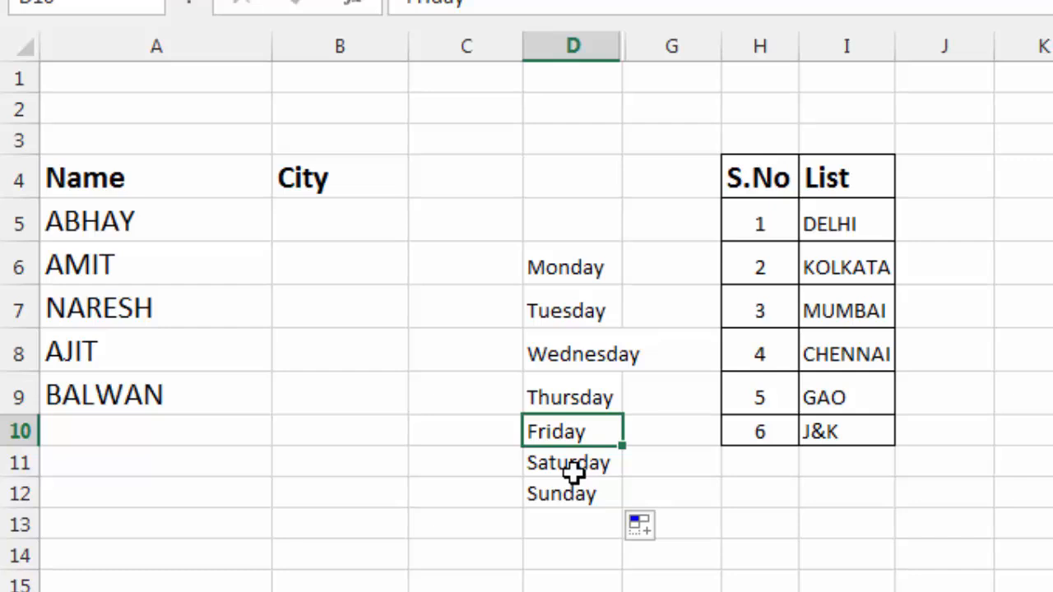
- Delete the weekday list from cells D6:D12
{"action": "left_click_drag", "start_coordinate": [616, 265], "coordinate": [618, 538]}
{"action": "key", "text": "Delete"}
- Start a CHOOSE formula in cell B5 with 4 as the index number
{"action": "left_click", "coordinate": [309, 215]}
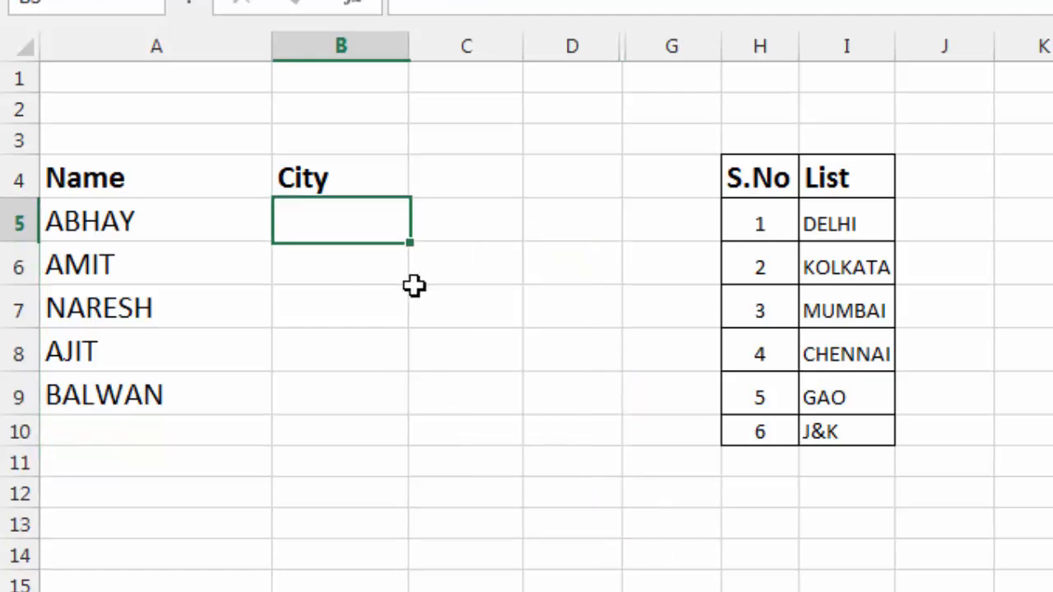
{"action": "type", "text": "=c"}
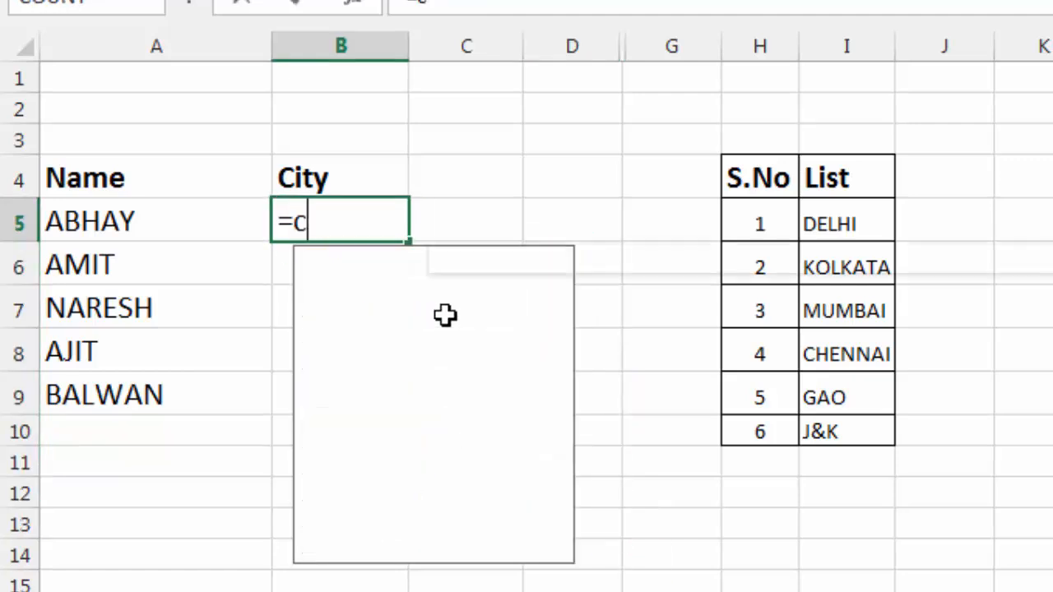
{"action": "type", "text": "hoose("}
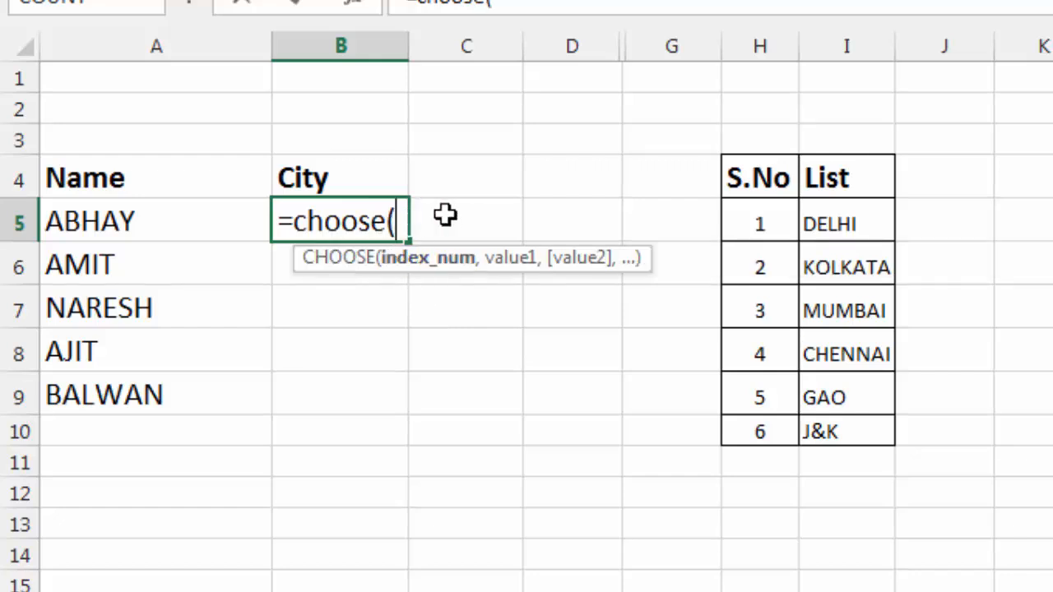
{"action": "left_click", "coordinate": [463, 215]}
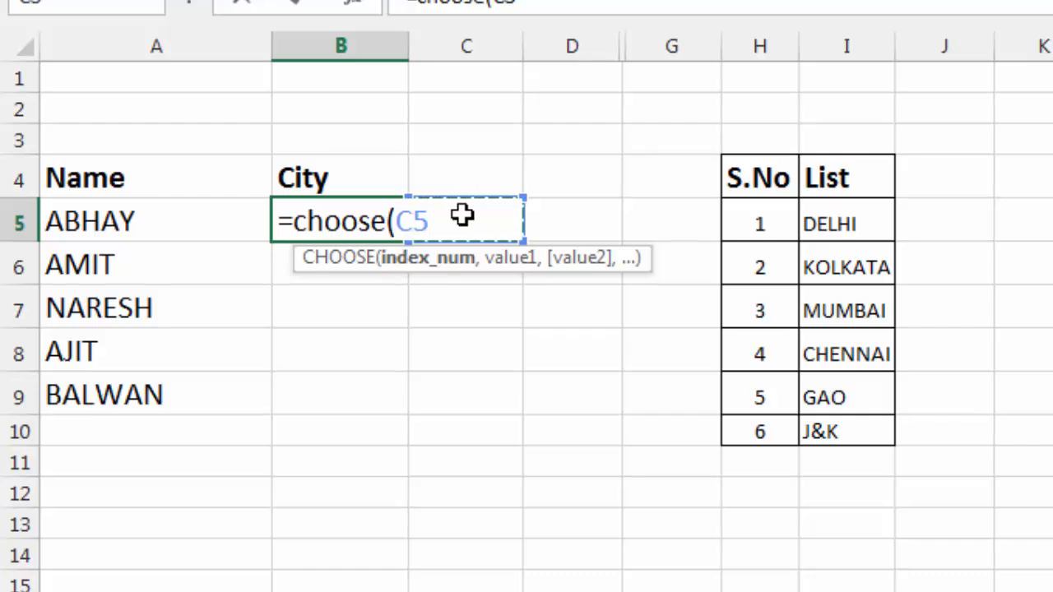
{"action": "key", "text": "BackSpace"}
{"action": "key", "text": "BackSpace"}
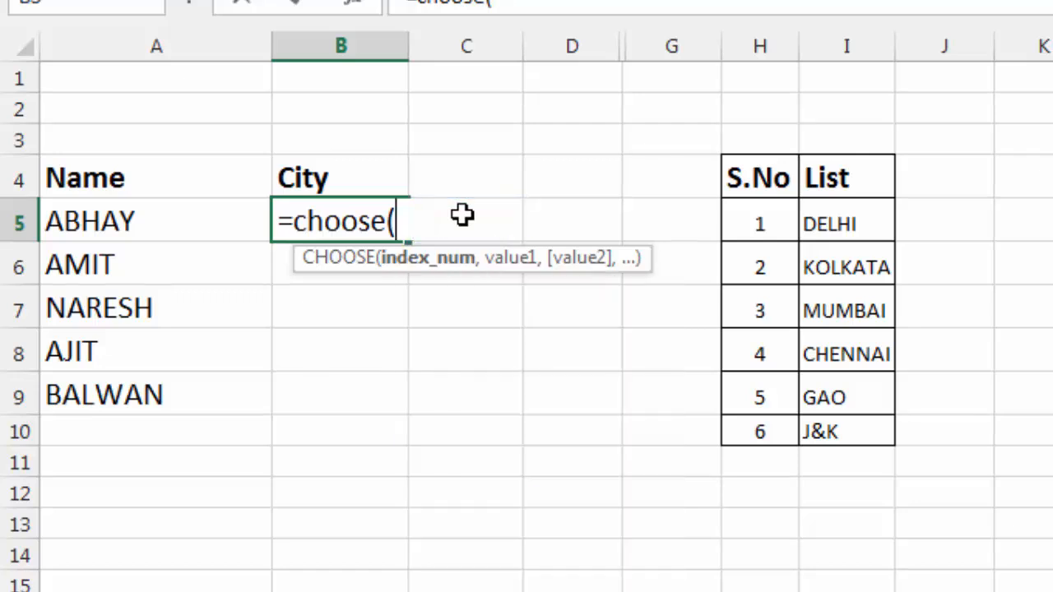
{"action": "type", "text": "4,"}
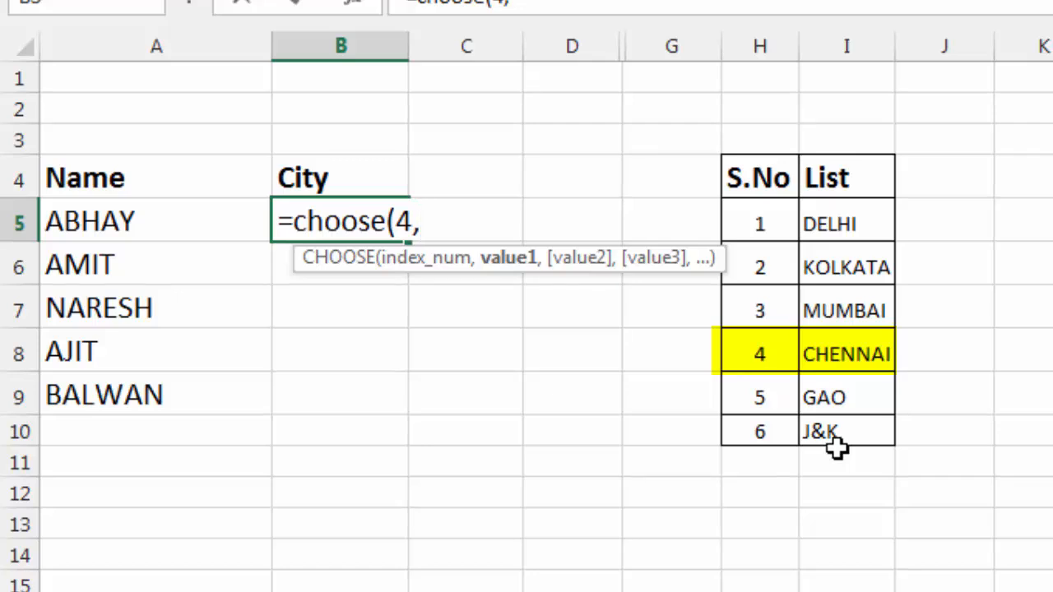
- Add the city cells I5 through I10 as the six separate values of the CHOOSE formula in B5 and close it
{"action": "left_click", "coordinate": [837, 228]}
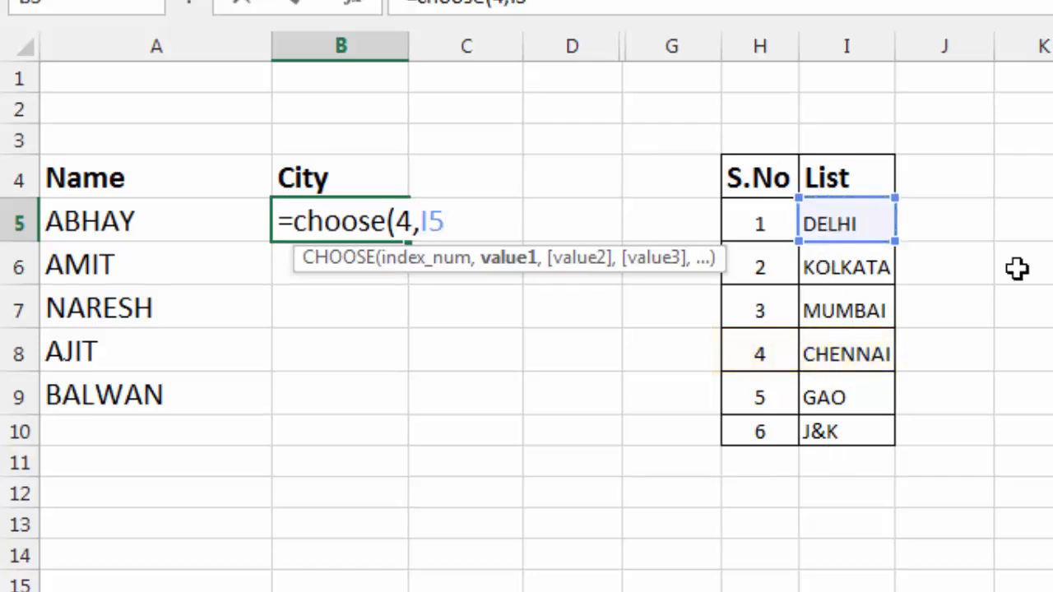
{"action": "type", "text": ","}
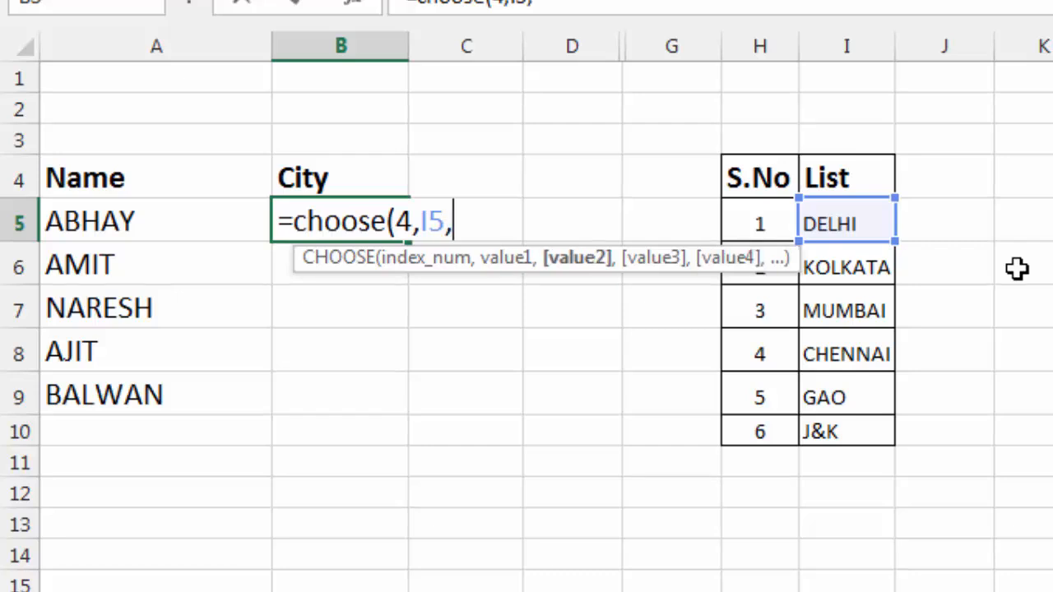
{"action": "left_click", "coordinate": [868, 268]}
{"action": "type", "text": ","}
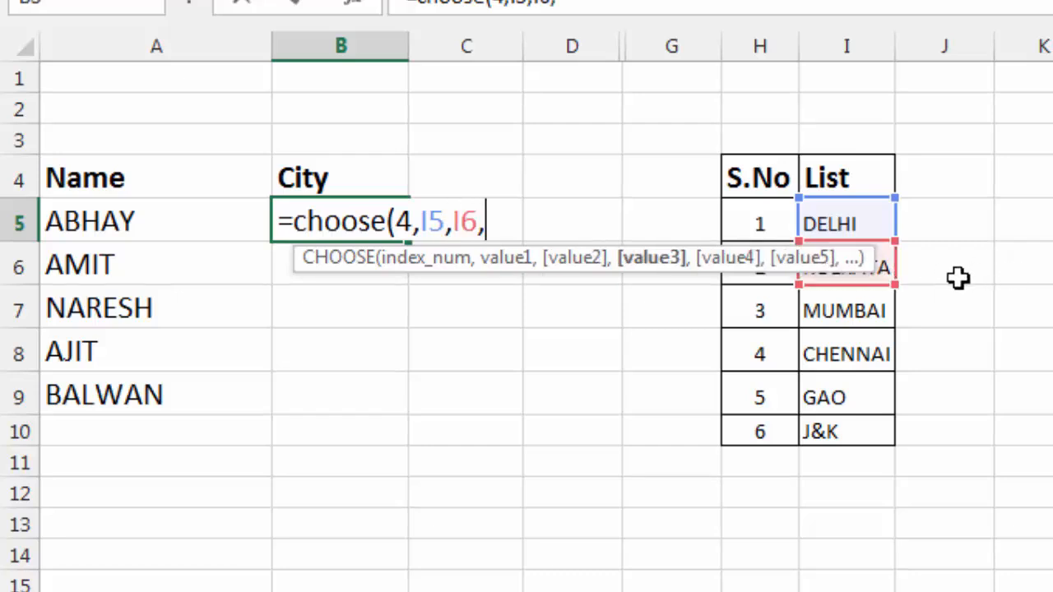
{"action": "left_click", "coordinate": [887, 304]}
{"action": "type", "text": ","}
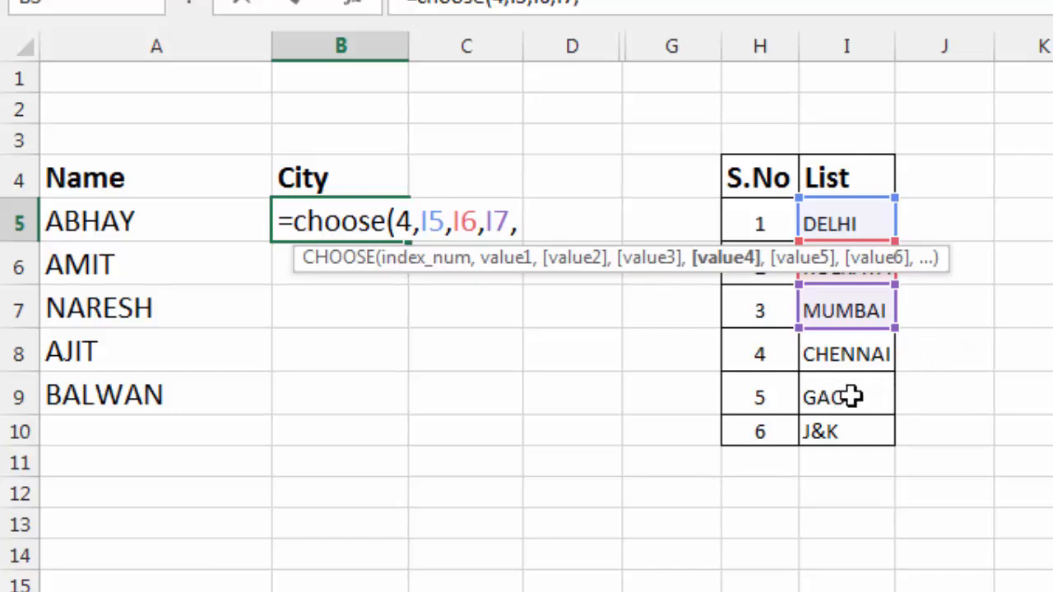
{"action": "left_click", "coordinate": [851, 354]}
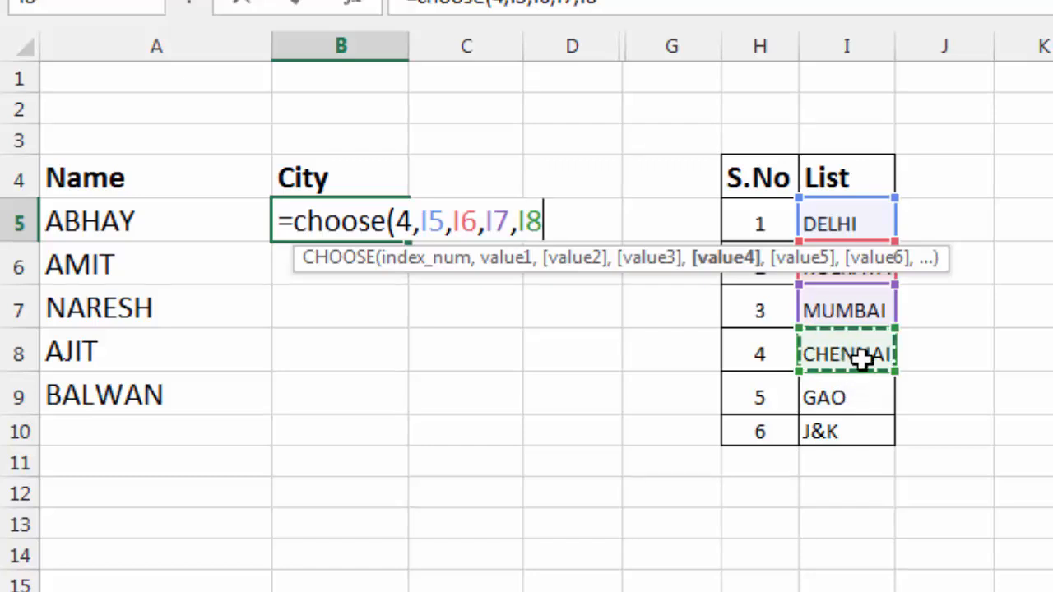
{"action": "type", "text": ","}
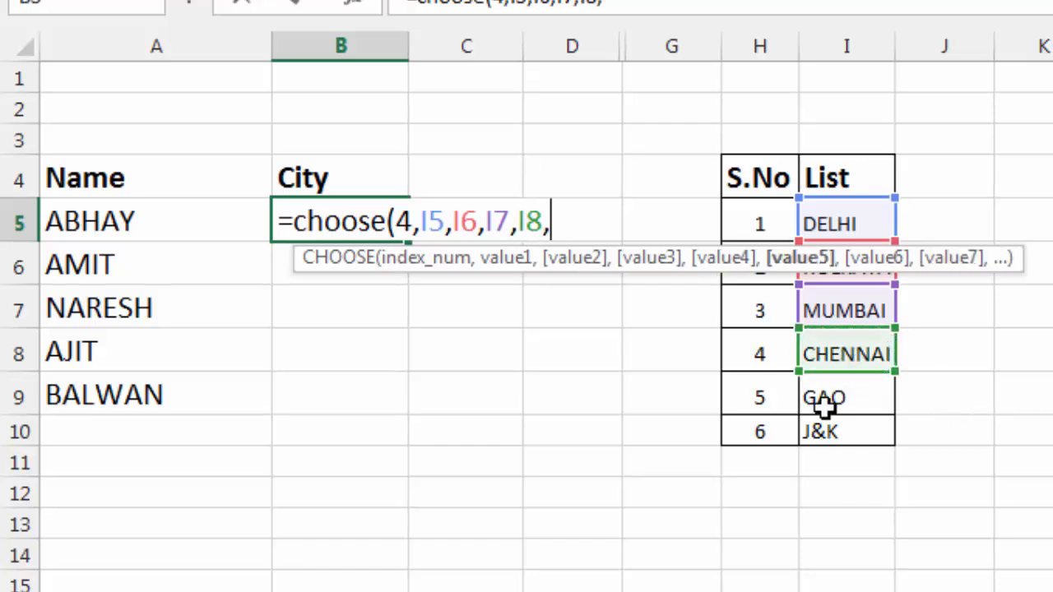
{"action": "left_click", "coordinate": [825, 401]}
{"action": "type", "text": ","}
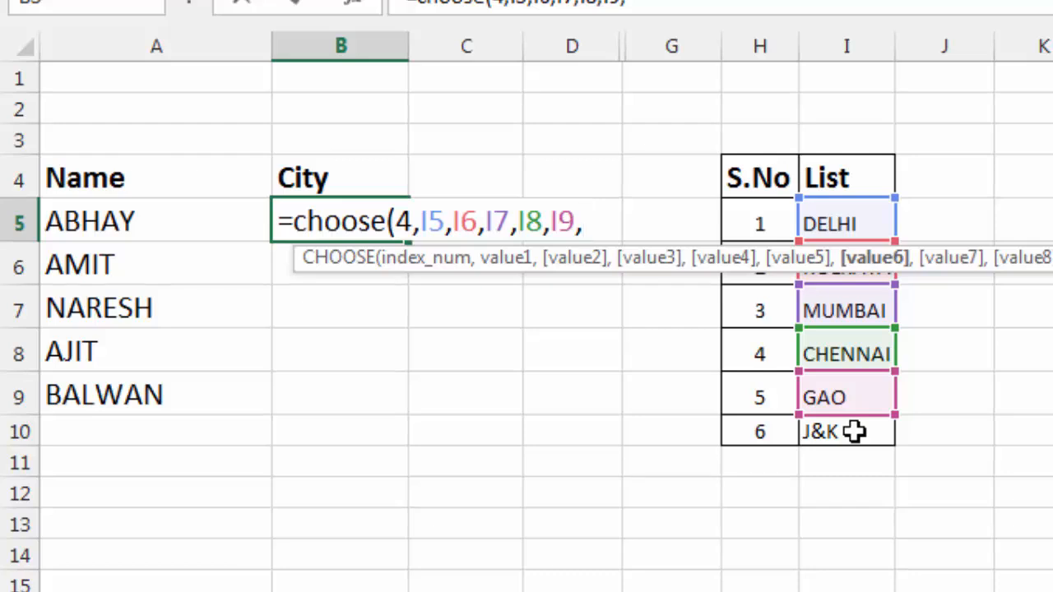
{"action": "left_click", "coordinate": [856, 432]}
{"action": "type", "text": ")"}
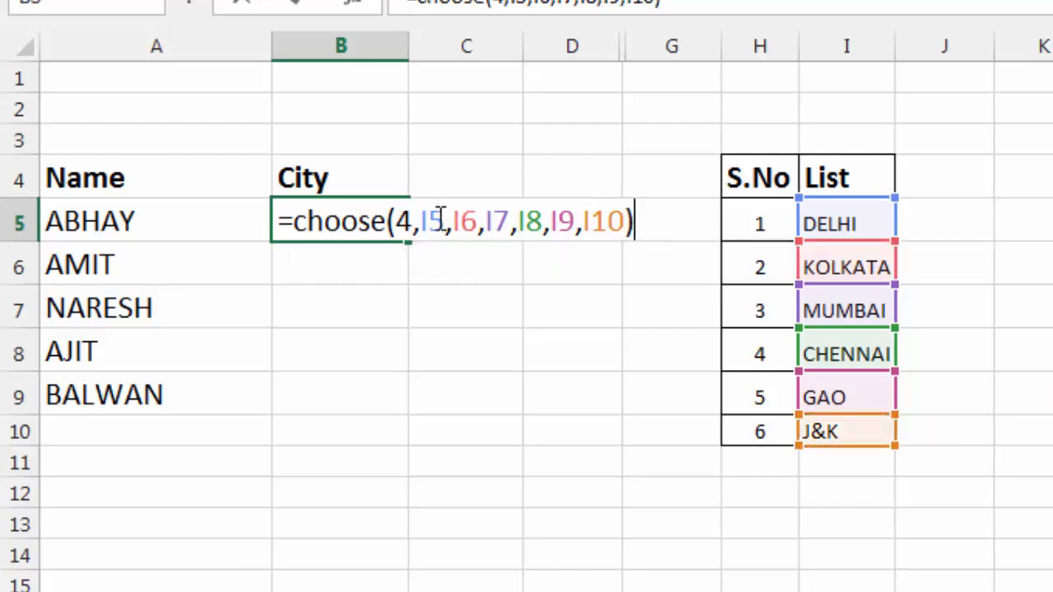
- Make the I5 to I10 references in B5's CHOOSE formula absolute and enter the formula
{"action": "left_click_drag", "start_coordinate": [420, 223], "coordinate": [628, 222]}
{"action": "key", "text": "F4"}
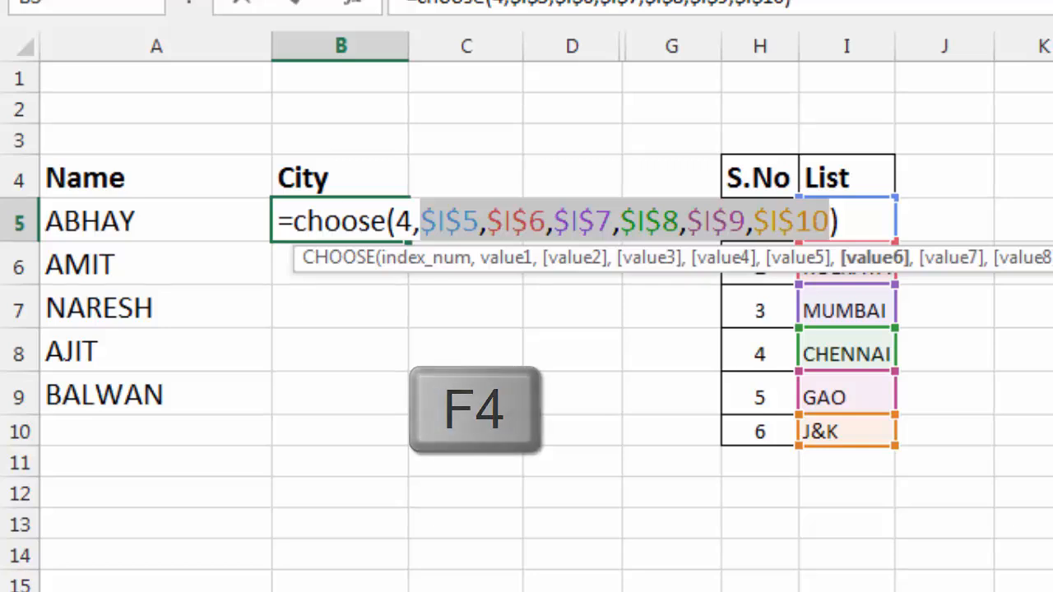
{"action": "key", "text": "Return"}
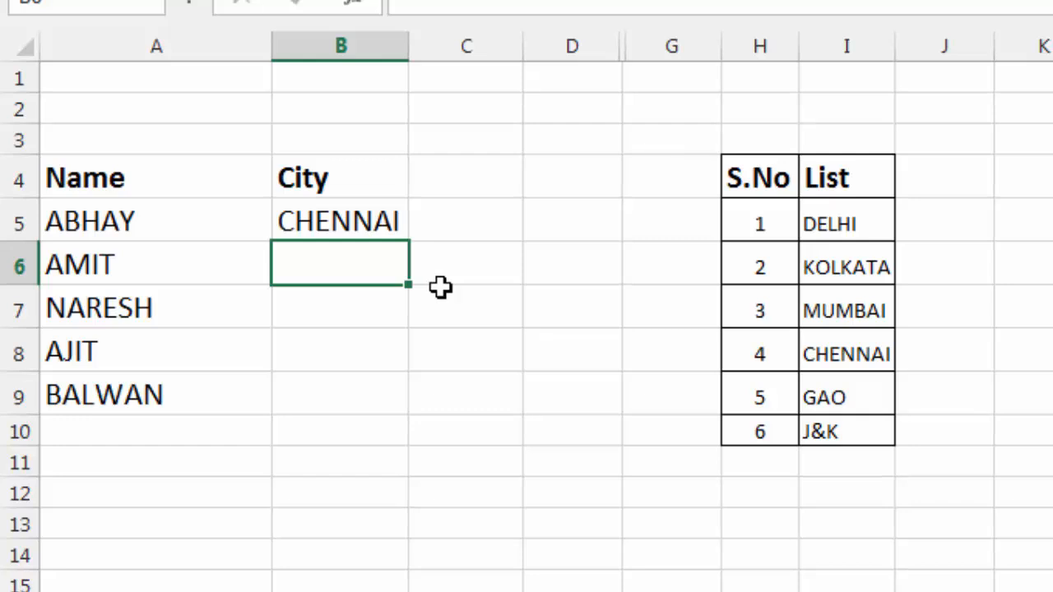
- Enter the index numbers 3, 1, 4, 2 and 6 in cells C5 through C9
{"action": "left_click", "coordinate": [480, 215]}
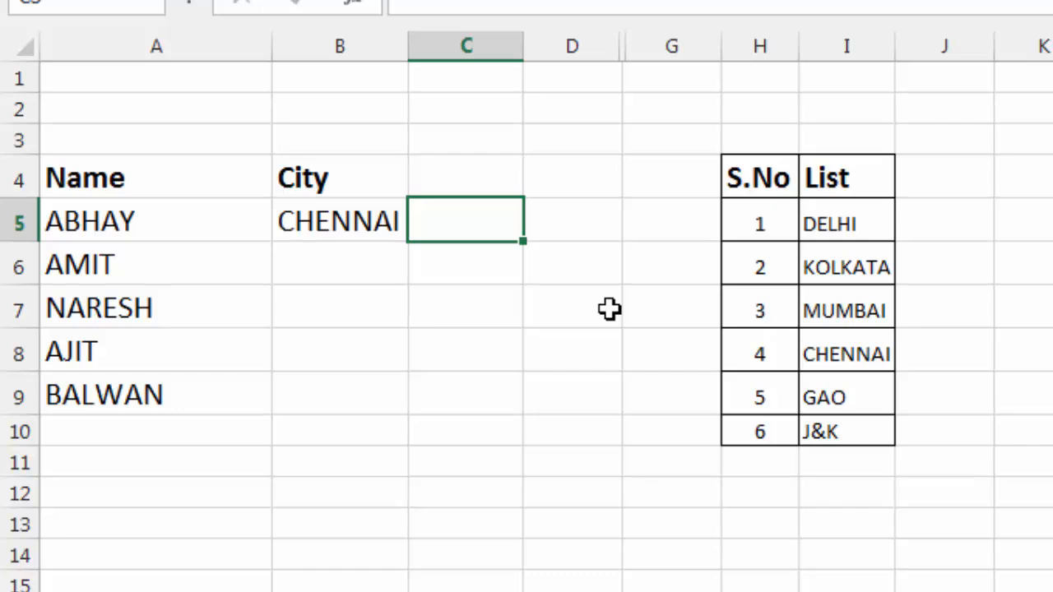
{"action": "type", "text": "3"}
{"action": "key", "text": "Return"}
{"action": "type", "text": "1"}
{"action": "key", "text": "Return"}
{"action": "key", "text": "Return"}
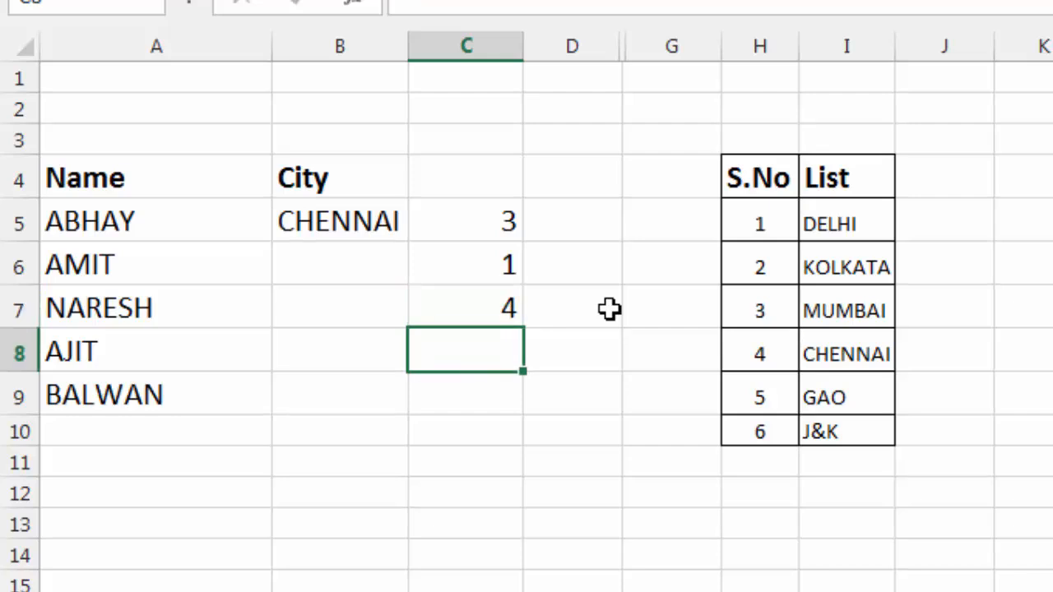
{"action": "type", "text": "2"}
{"action": "key", "text": "Return"}
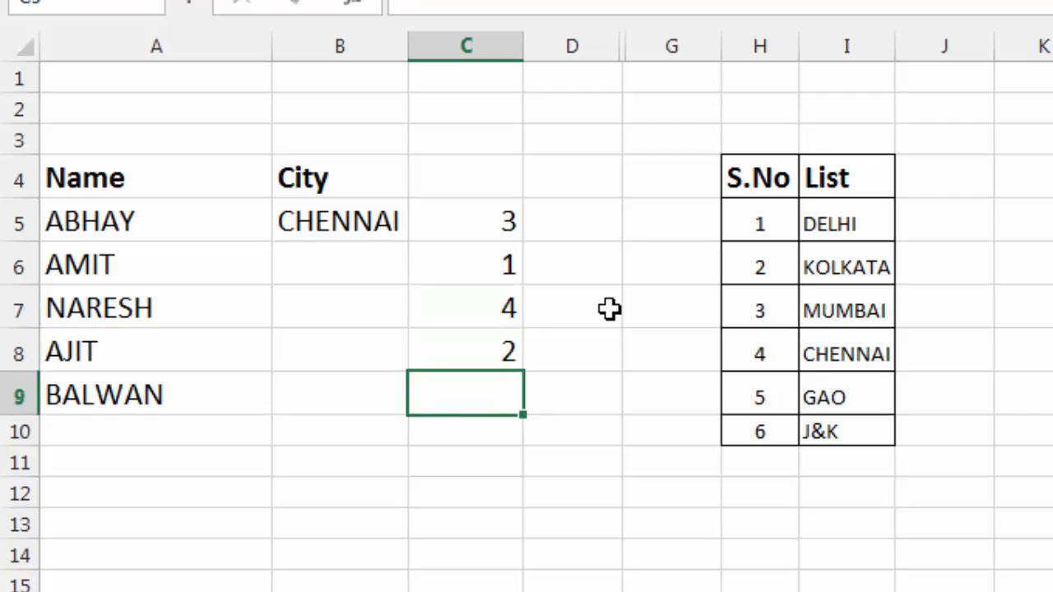
{"action": "type", "text": "6"}
{"action": "key", "text": "Return"}
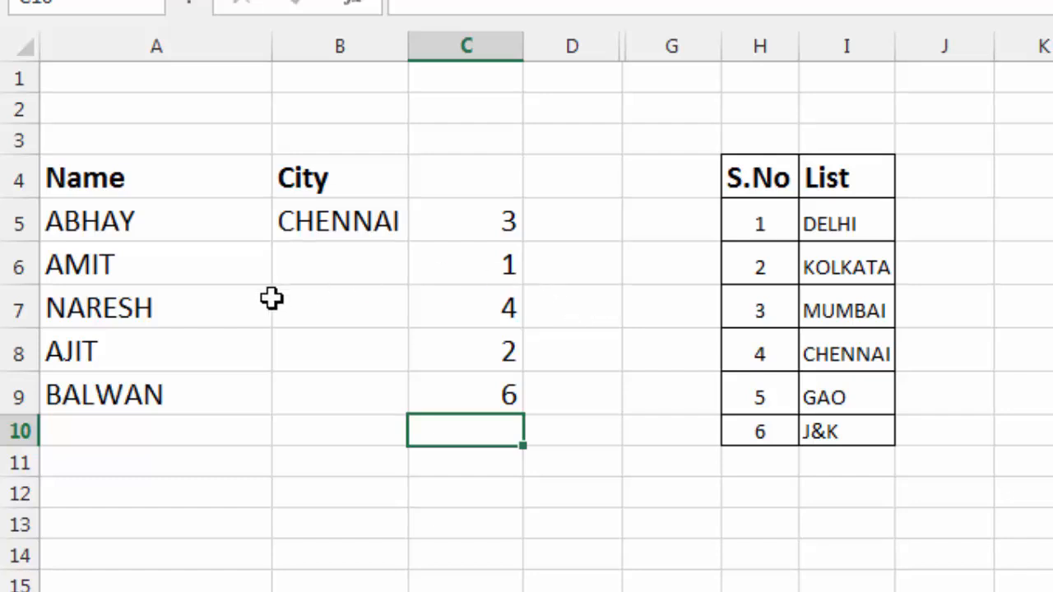
- Replace the fixed index number in B5's CHOOSE formula with a reference to cell C5
{"action": "left_click", "coordinate": [321, 227]}
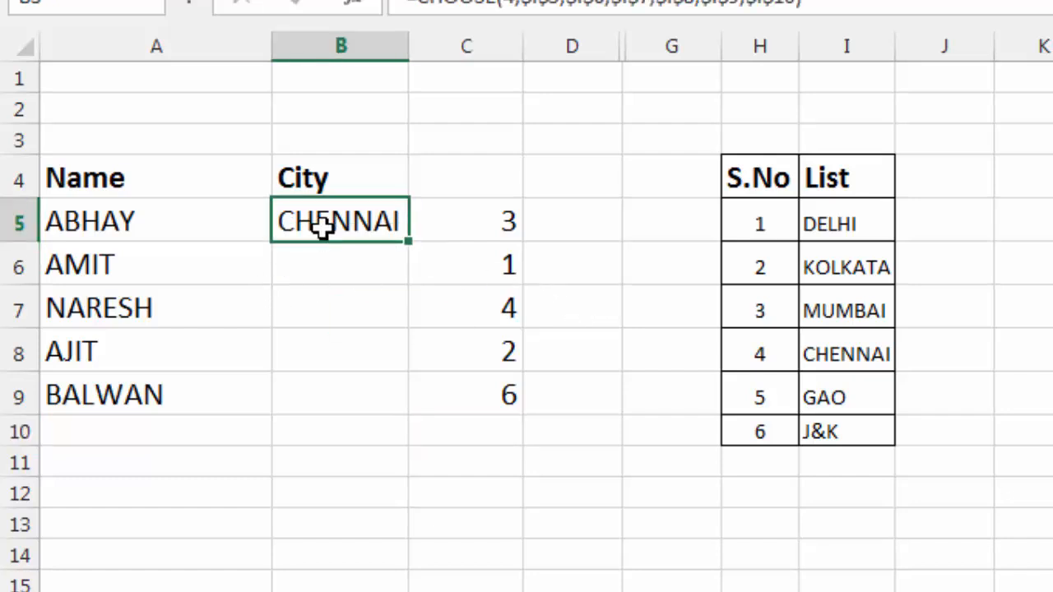
{"action": "double_click", "coordinate": [321, 226]}
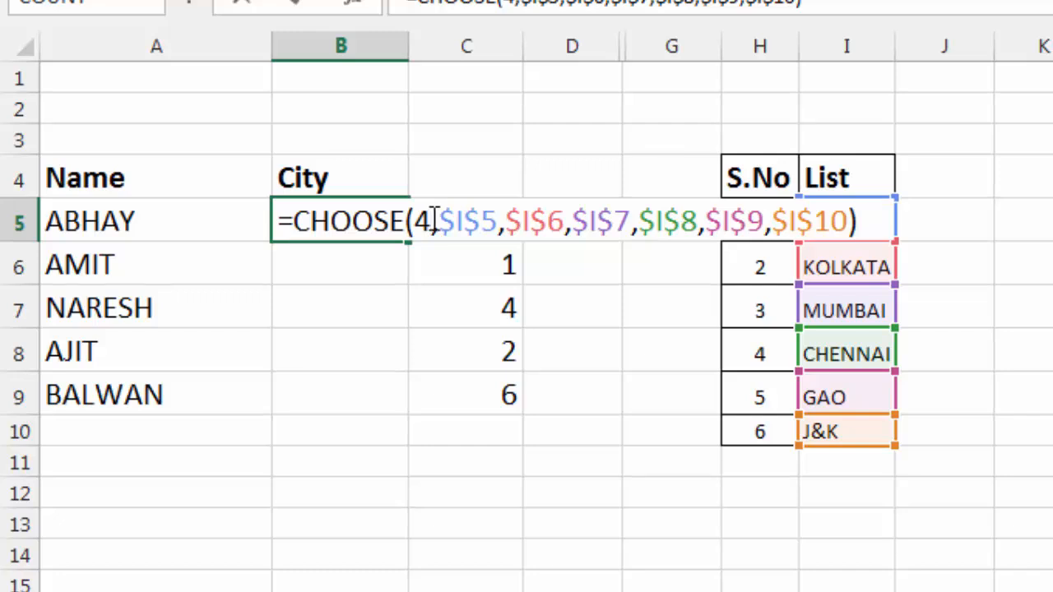
{"action": "key", "text": "BackSpace"}
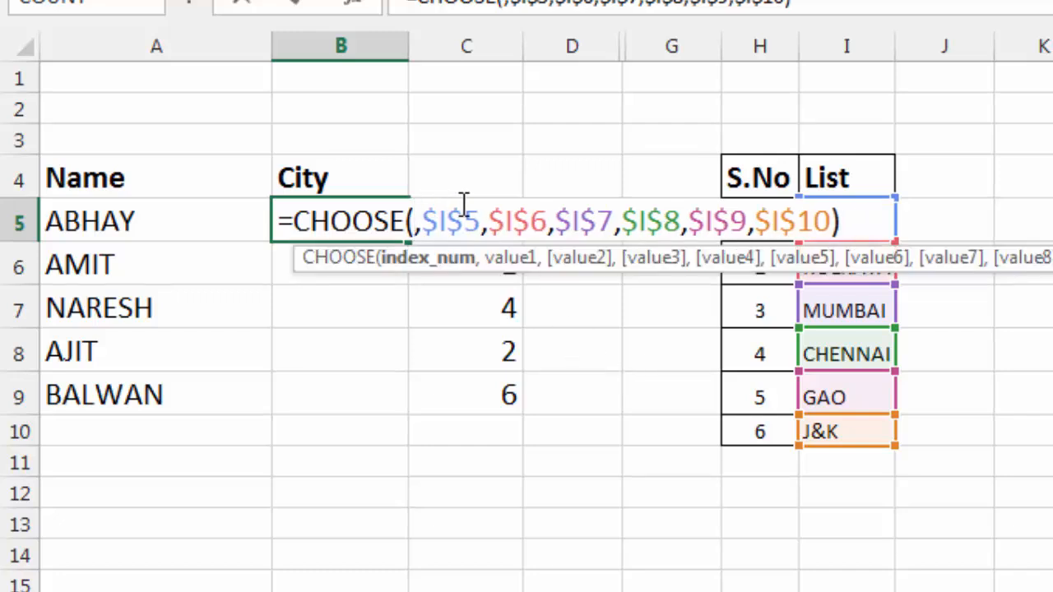
{"action": "type", "text": "c5"}
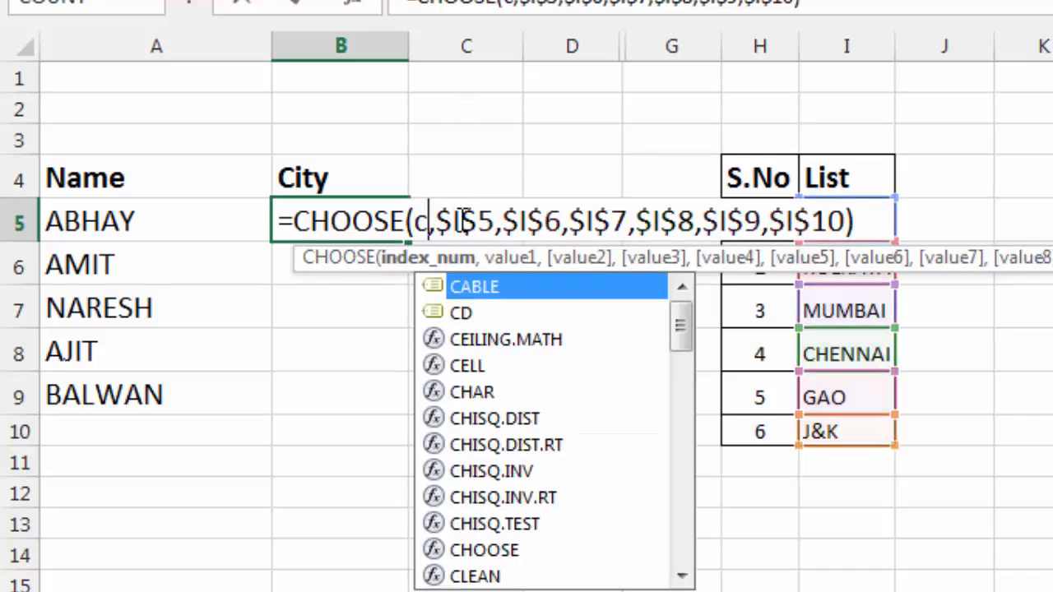
{"action": "key", "text": "Return"}
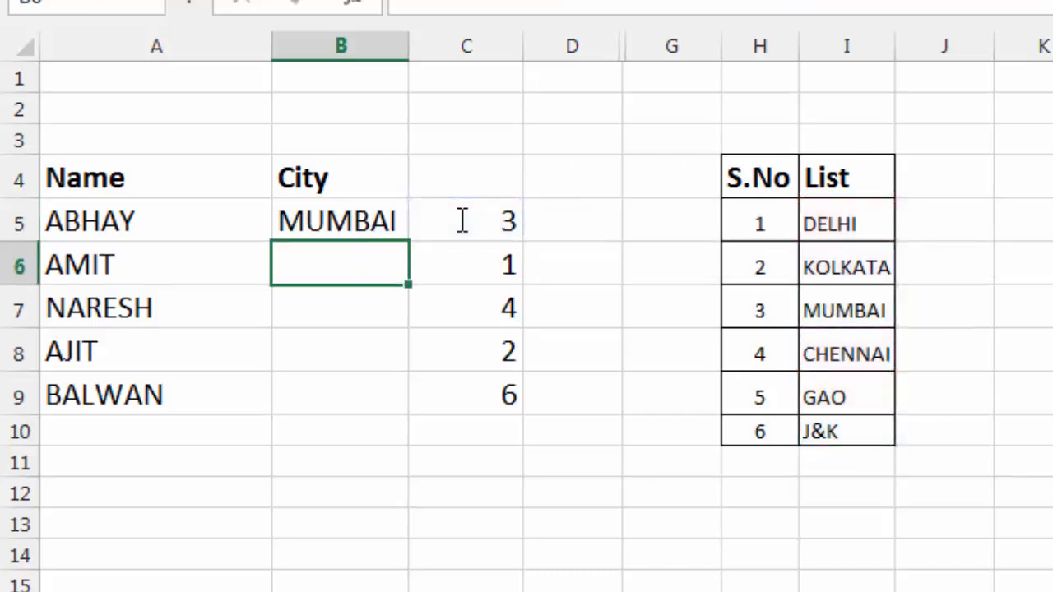
- Copy the CHOOSE formula from B5 down through B9 to fill the City column
{"action": "left_click", "coordinate": [365, 224]}
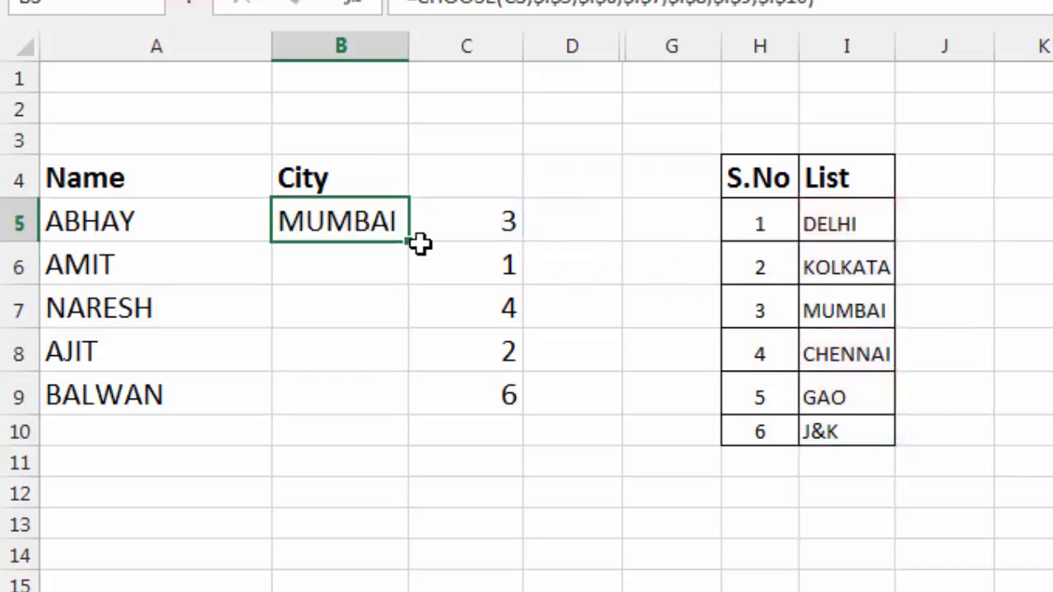
{"action": "left_click_drag", "start_coordinate": [412, 242], "coordinate": [402, 400]}
{"action": "left_click", "coordinate": [476, 465]}
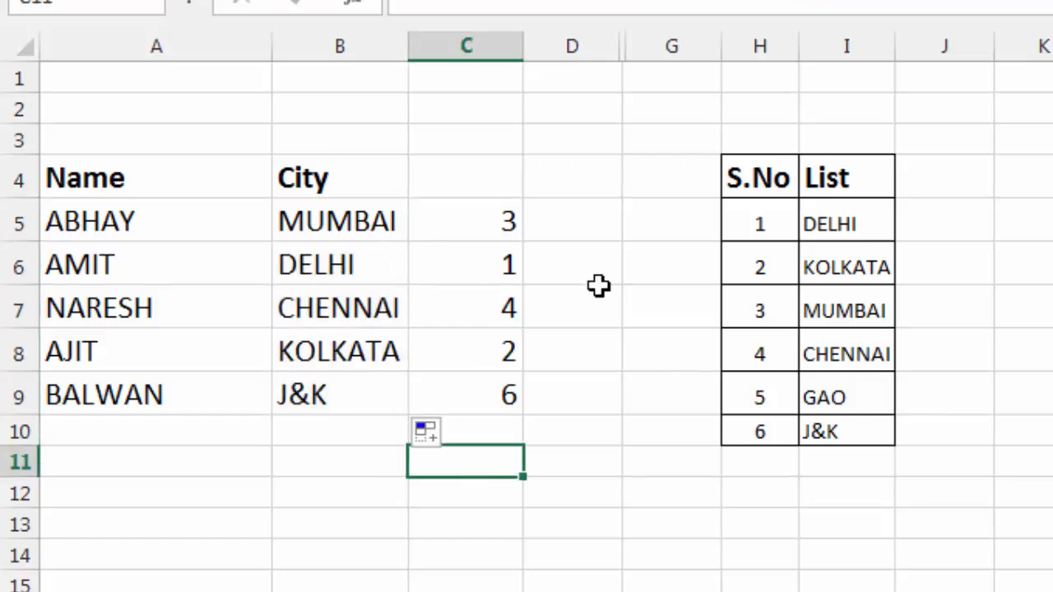
{"action": "left_click", "coordinate": [457, 227]}
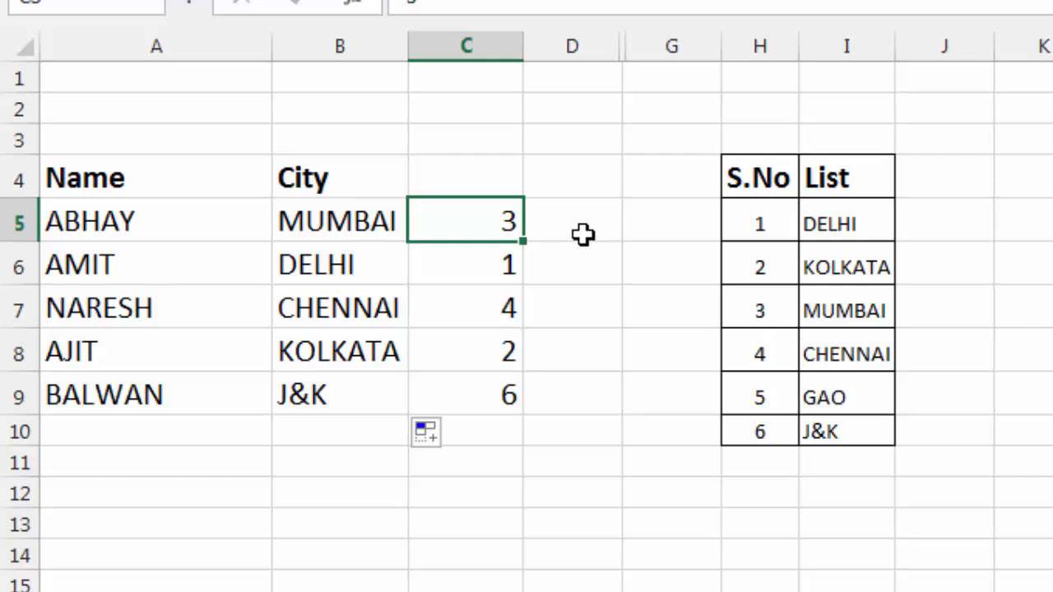
- Clear the Result cell D41 in the Choose Number table further down the sheet
{"action": "scroll", "coordinate": [584, 236], "scroll_direction": "down", "scroll_amount": 10}
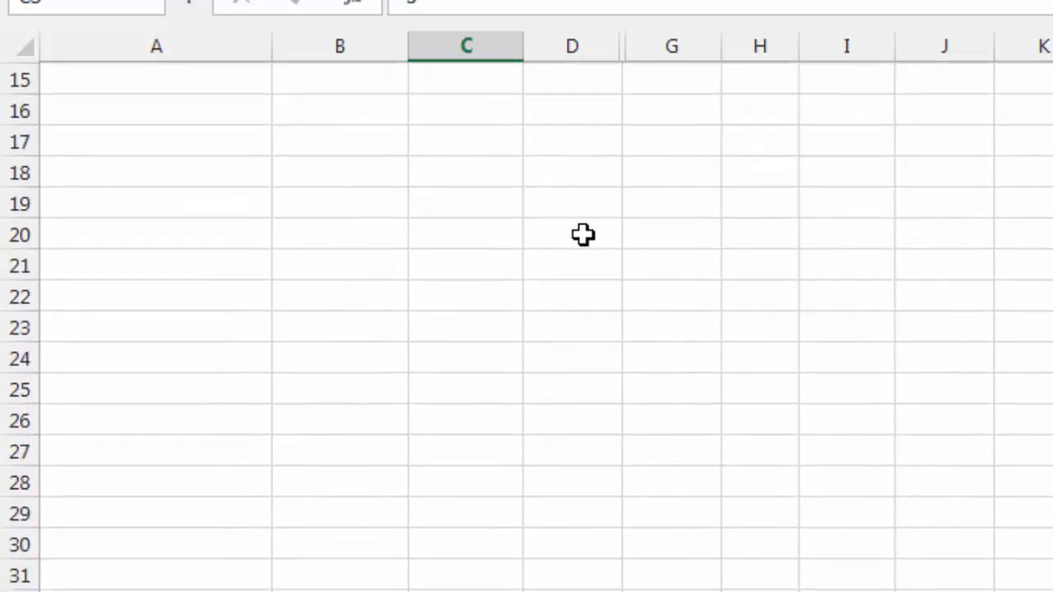
{"action": "left_click_drag", "start_coordinate": [295, 434], "coordinate": [620, 437]}
{"action": "left_click", "coordinate": [580, 435]}
{"action": "key", "text": "Delete"}
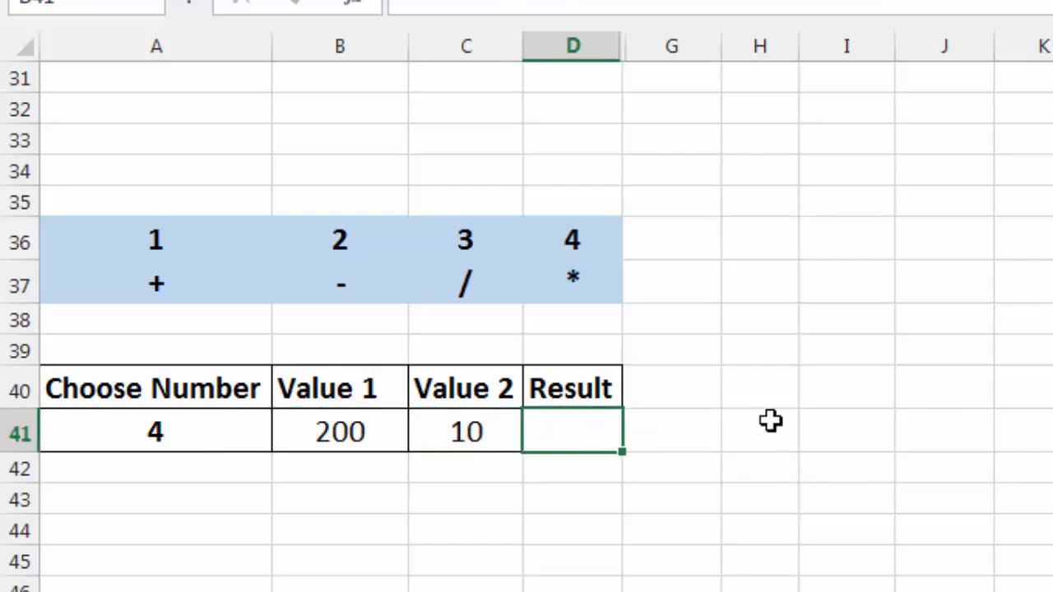
{"action": "left_click", "coordinate": [782, 421]}
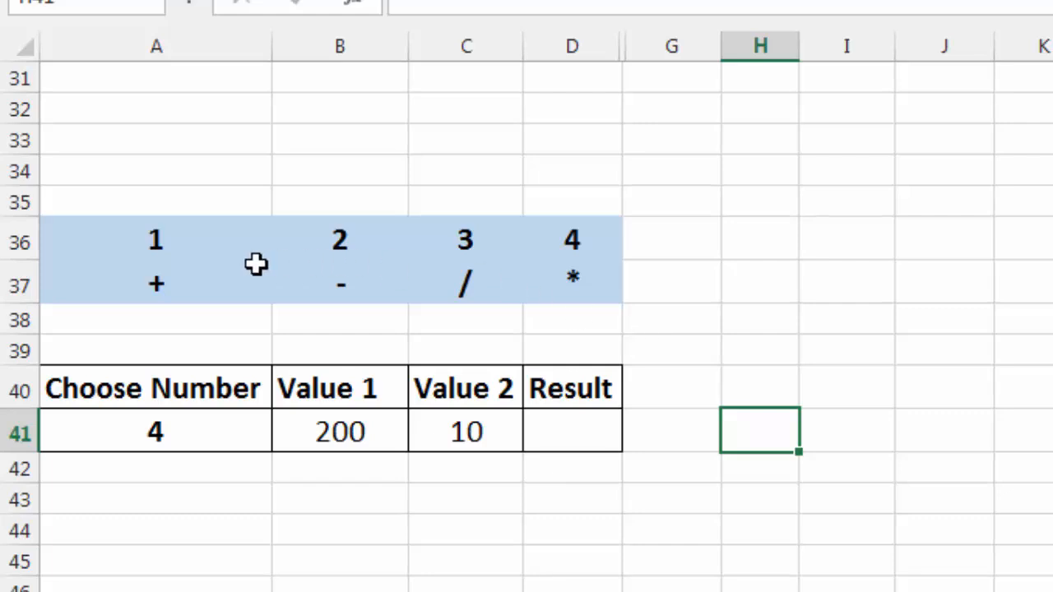
- Examine how the numbered operators in A36:D37 relate to the Choose Number value in A41
{"action": "left_click", "coordinate": [189, 286]}
{"action": "left_click", "coordinate": [176, 419]}
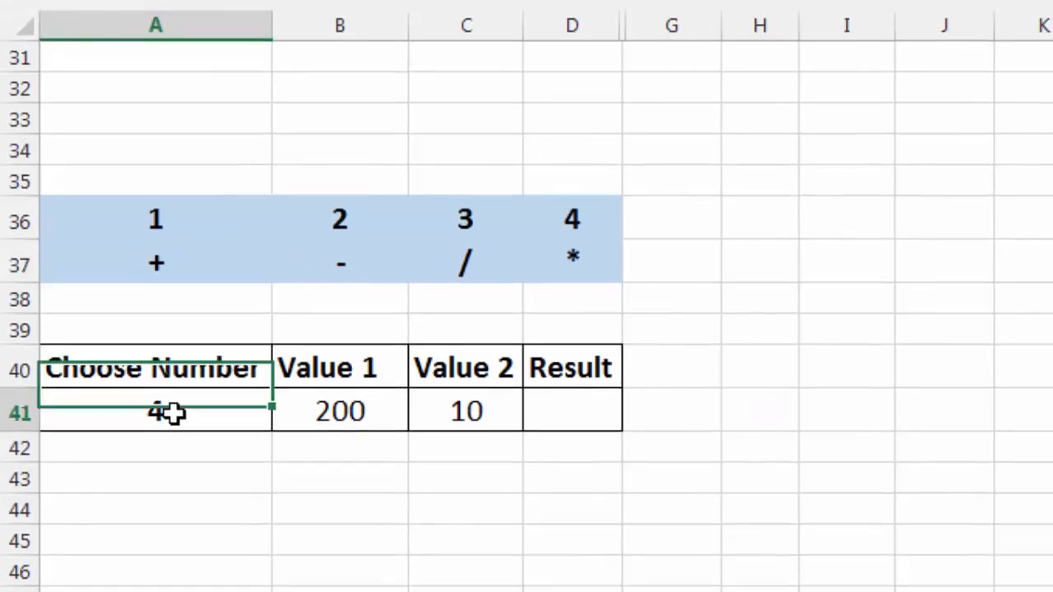
{"action": "left_click", "coordinate": [314, 196]}
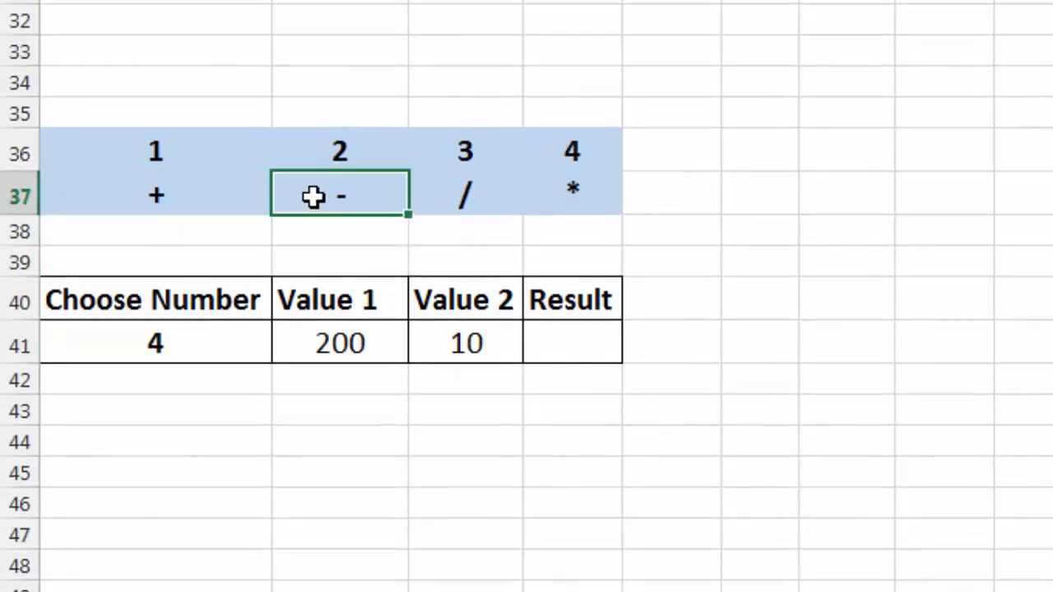
{"action": "left_click", "coordinate": [217, 340]}
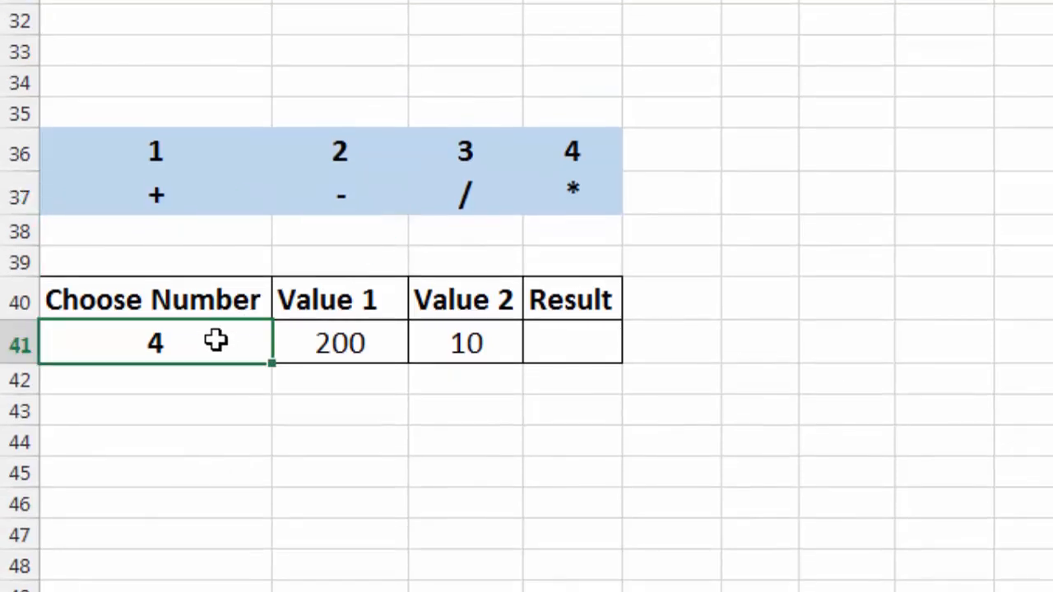
{"action": "left_click", "coordinate": [445, 207]}
{"action": "left_click", "coordinate": [227, 344]}
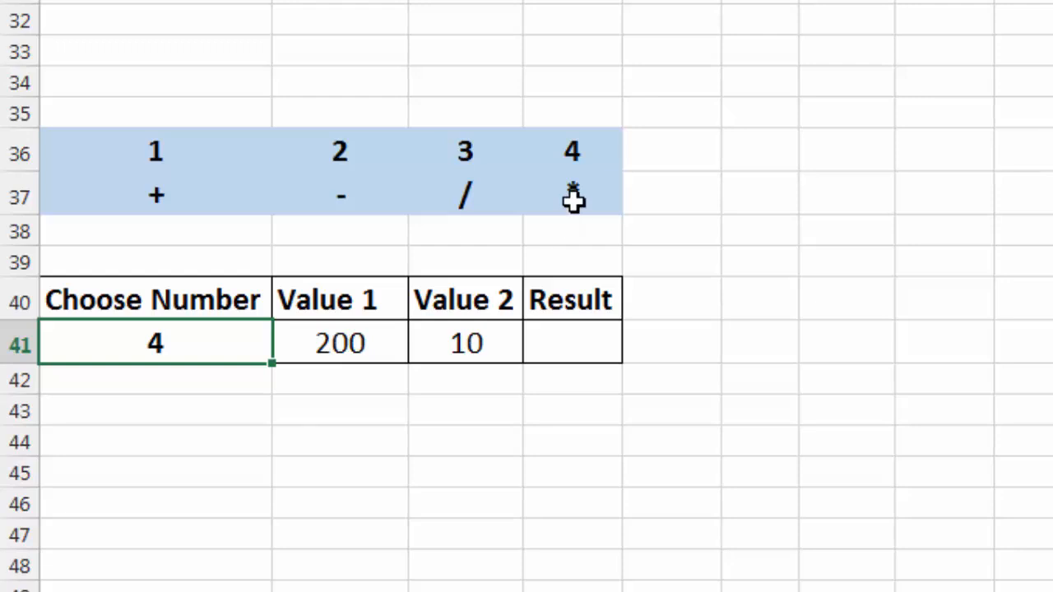
{"action": "left_click", "coordinate": [573, 202]}
{"action": "left_click", "coordinate": [214, 354]}
{"action": "key", "text": "Delete"}
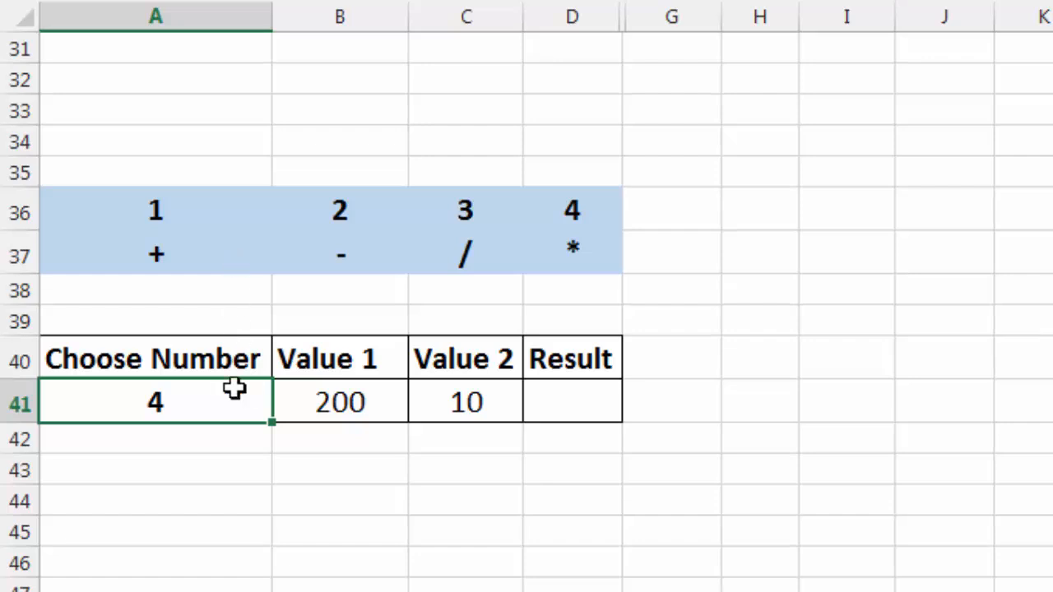
- Start a CHOOSE formula in Result cell D41 with A41 as its index number
{"action": "left_click", "coordinate": [567, 407]}
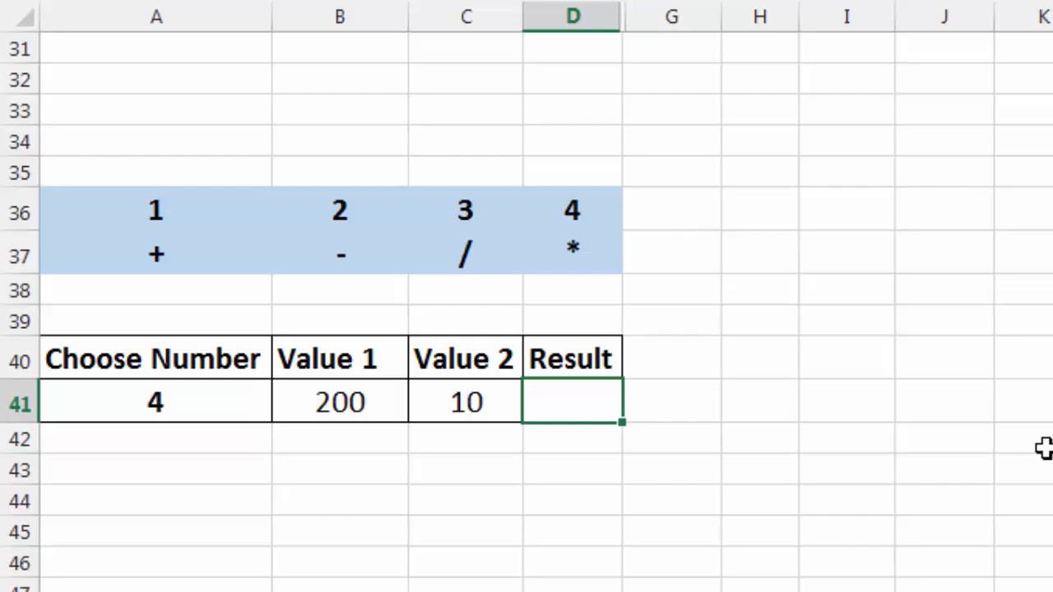
{"action": "type", "text": "="}
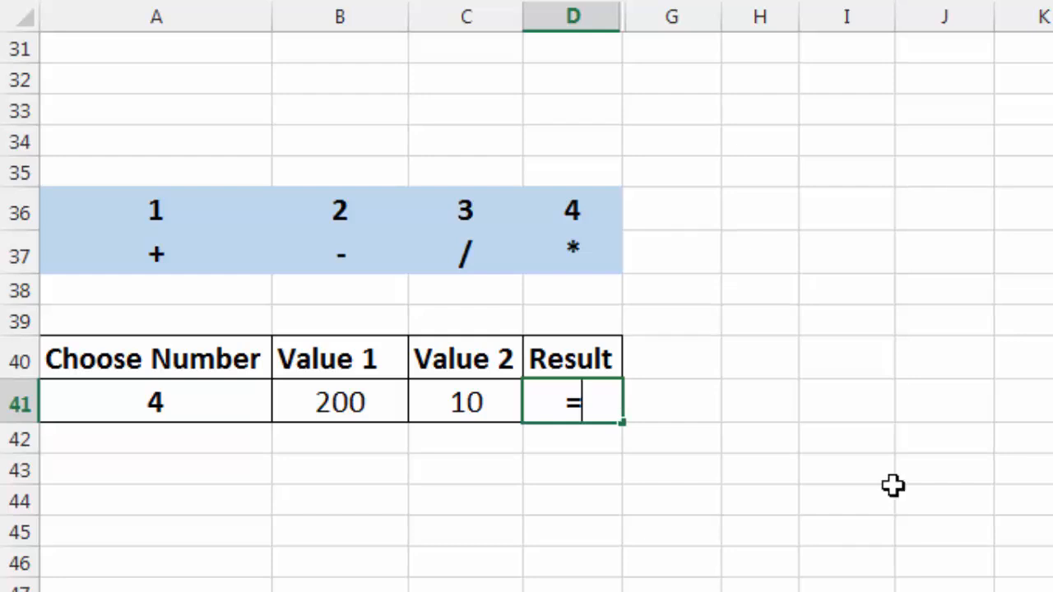
{"action": "type", "text": "choos"}
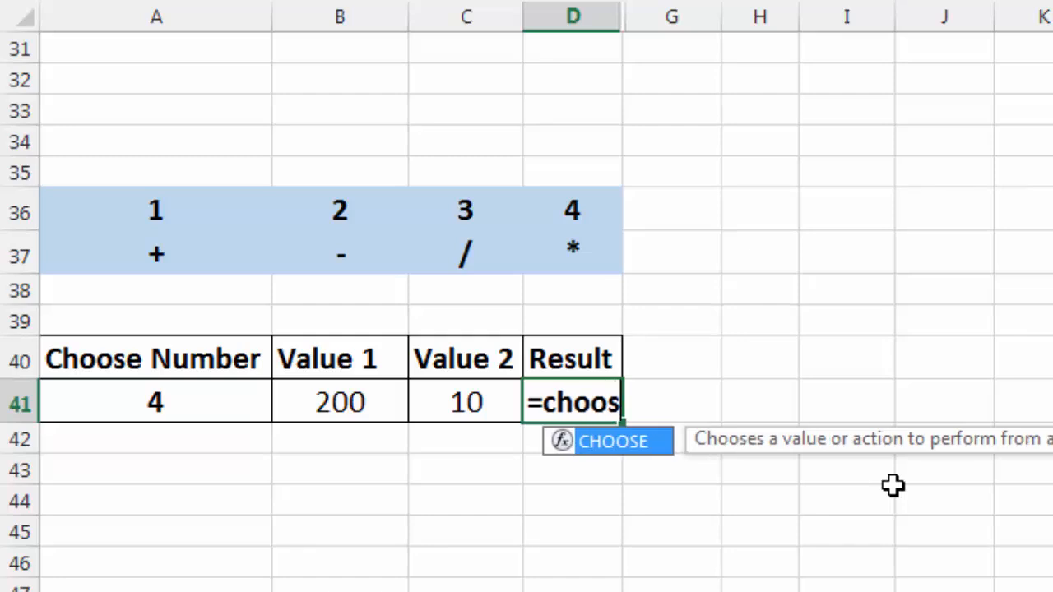
{"action": "type", "text": "e("}
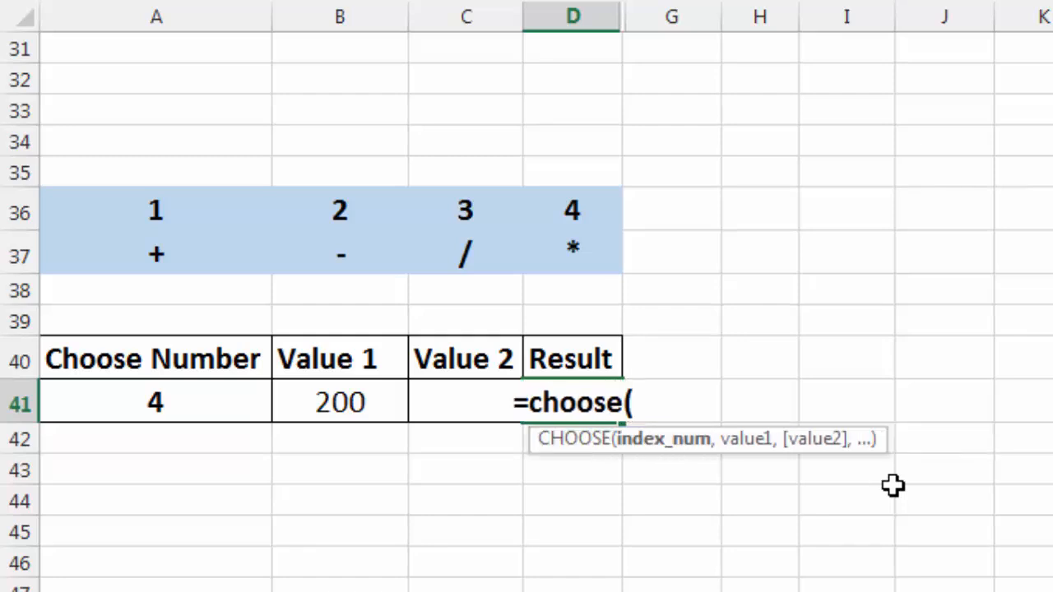
{"action": "left_click", "coordinate": [183, 400]}
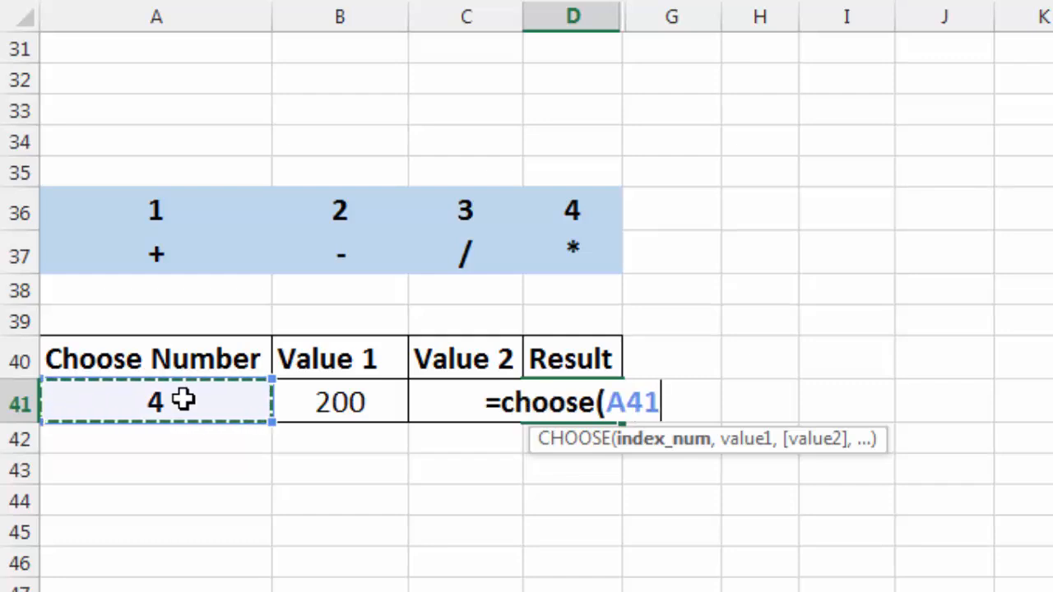
{"action": "type", "text": ","}
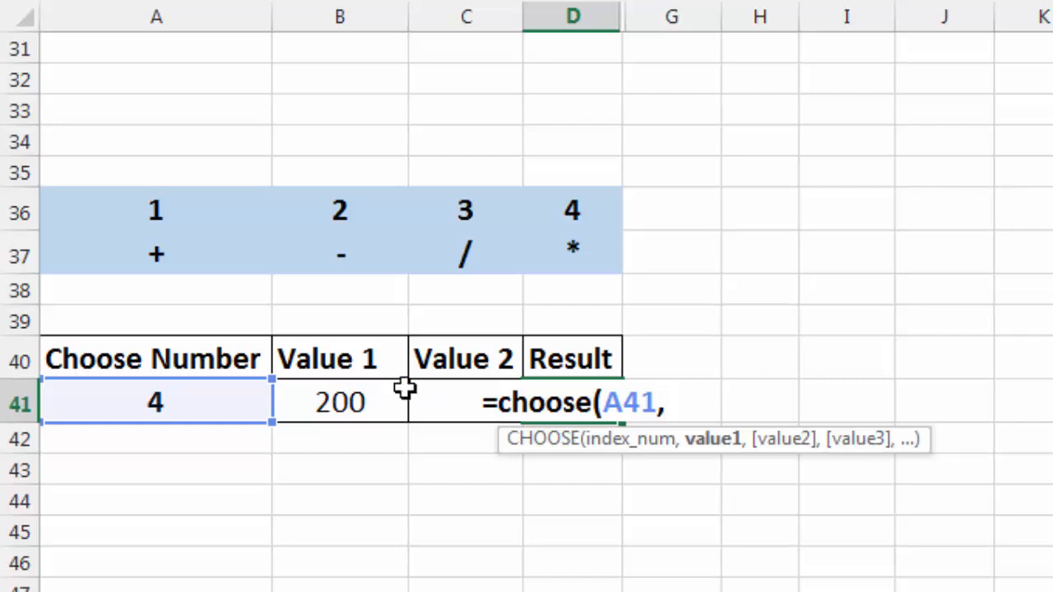
- Add B41+C41 and B41-C41 as the first two value arguments of D41's CHOOSE formula
{"action": "left_click", "coordinate": [333, 399]}
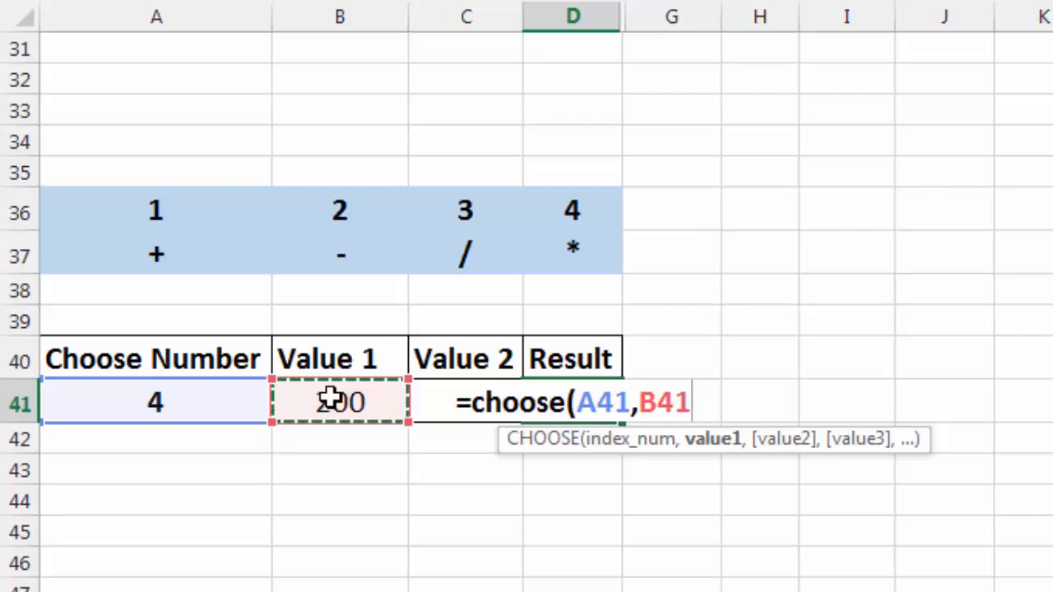
{"action": "type", "text": "+"}
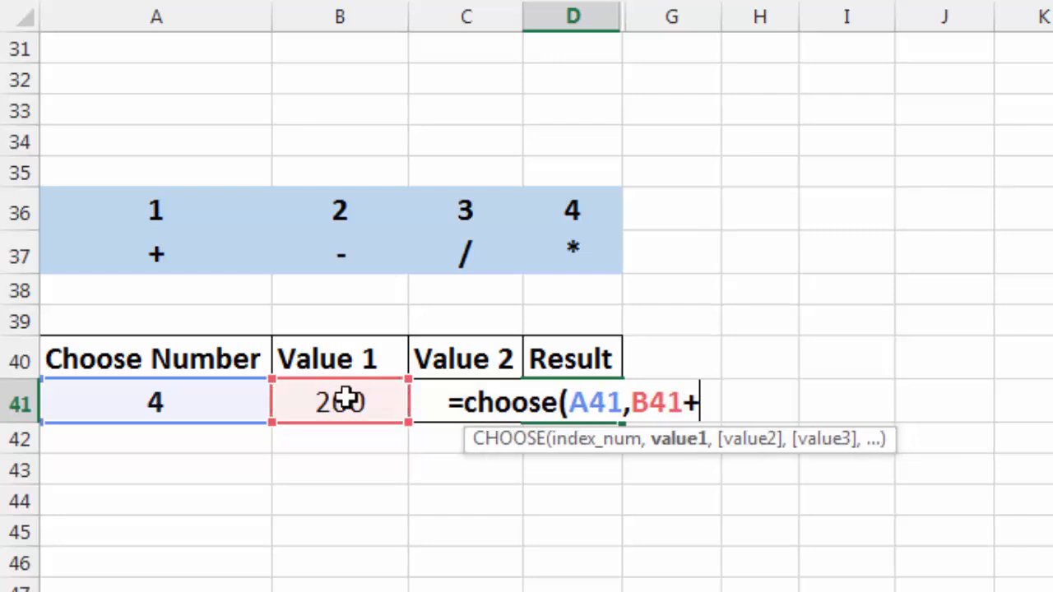
{"action": "left_click", "coordinate": [420, 394]}
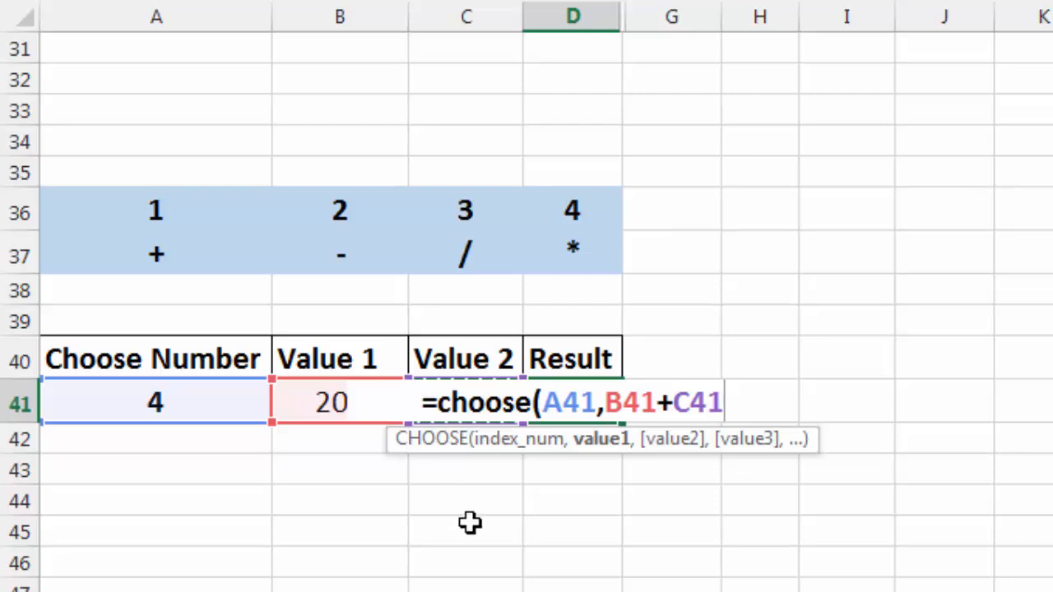
{"action": "type", "text": ","}
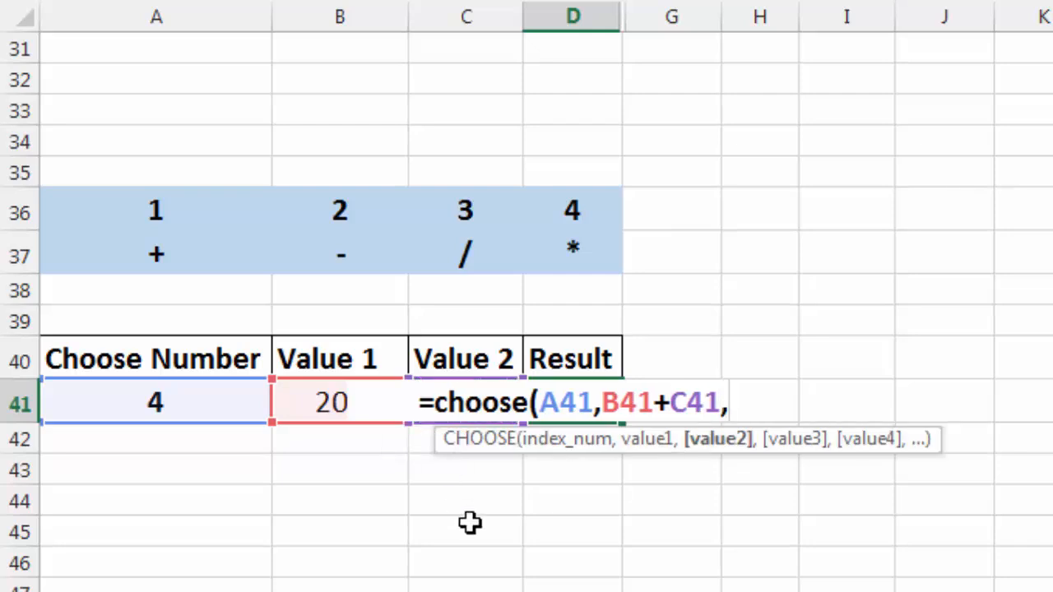
{"action": "left_click", "coordinate": [289, 397]}
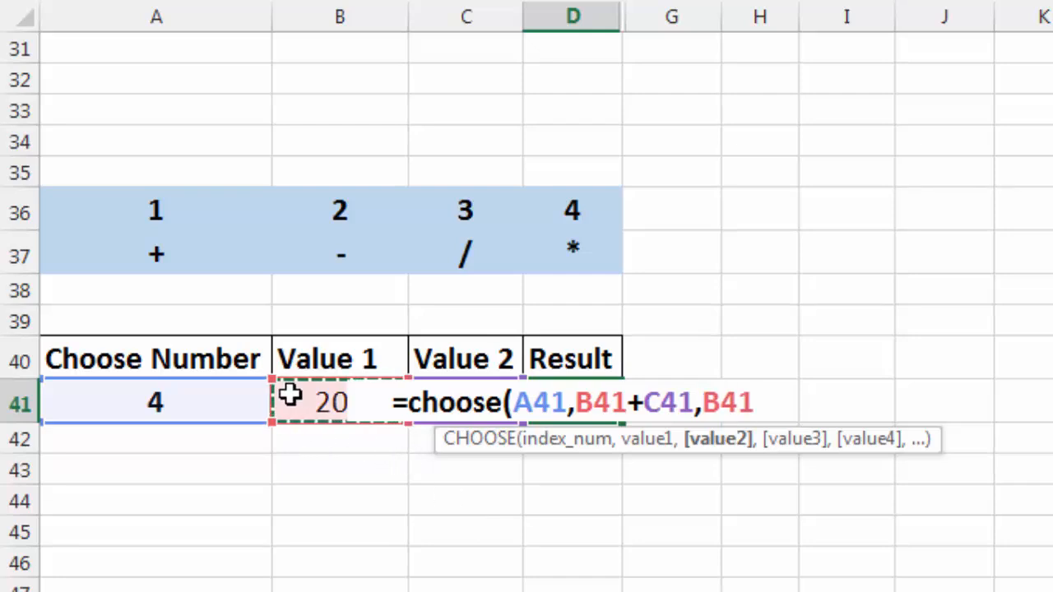
{"action": "type", "text": "-"}
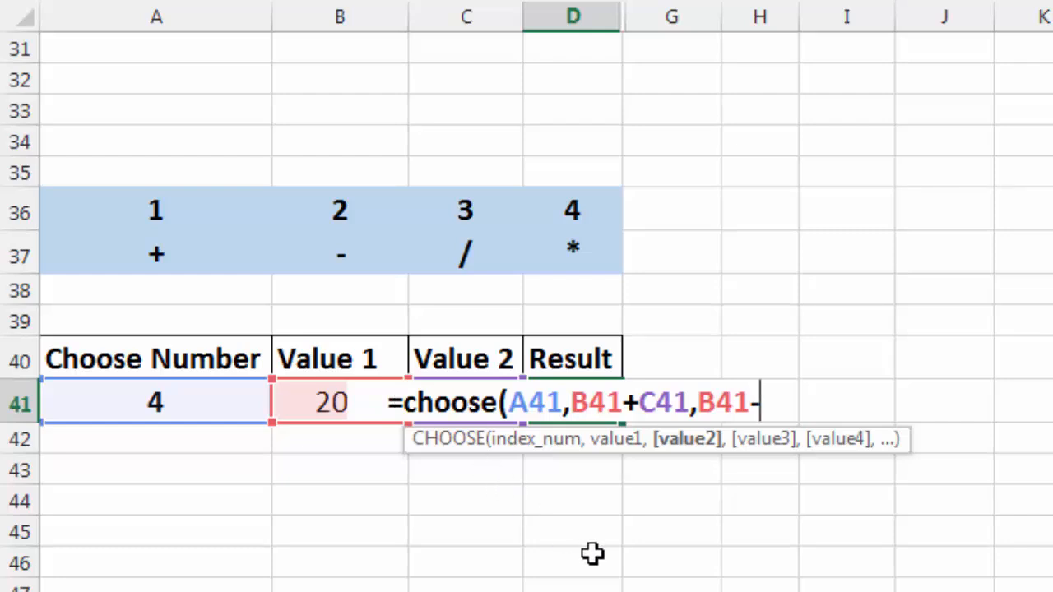
{"action": "type", "text": "c41"}
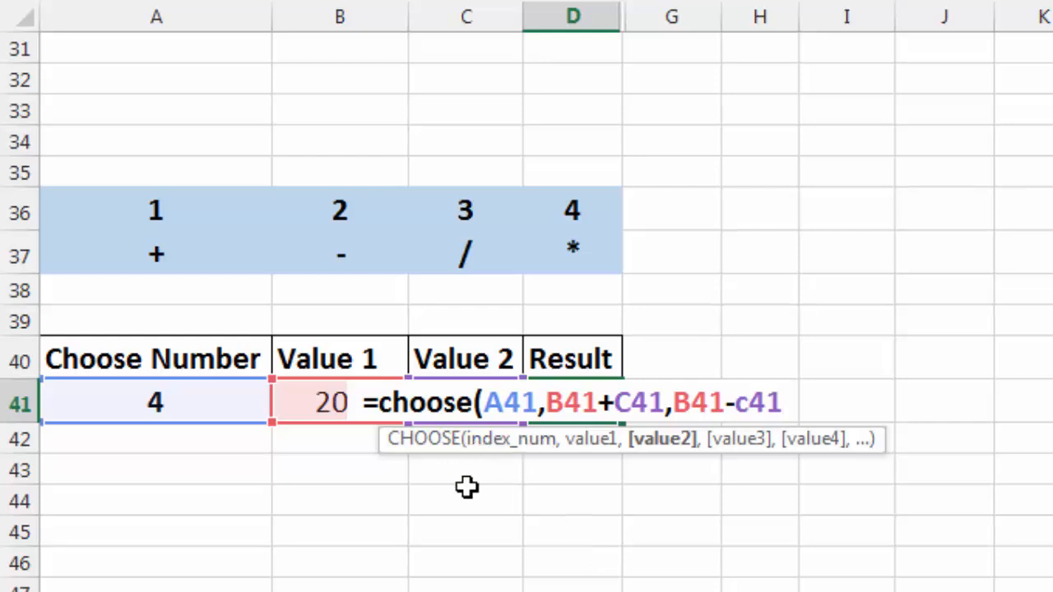
{"action": "type", "text": ","}
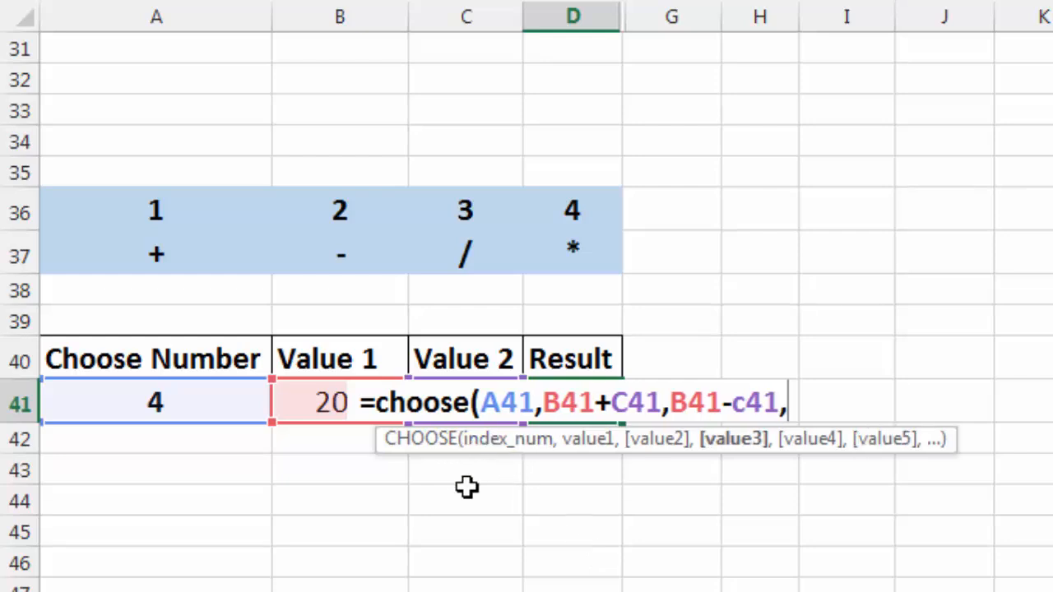
- Add B41/C41 and B41*C41 as the third and fourth values and complete D41's CHOOSE formula
{"action": "type", "text": "b41"}
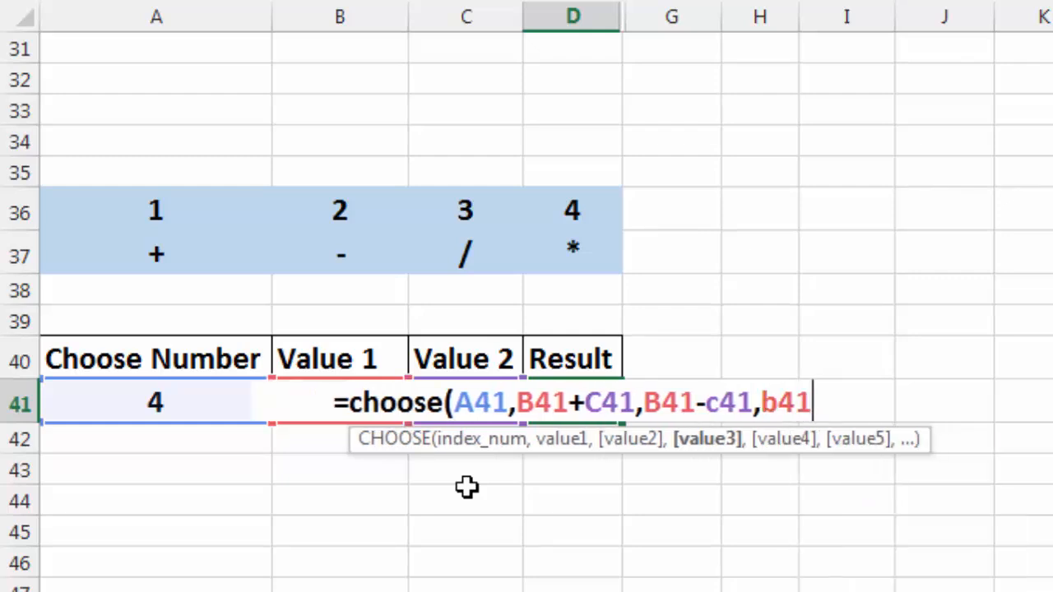
{"action": "type", "text": "/c41"}
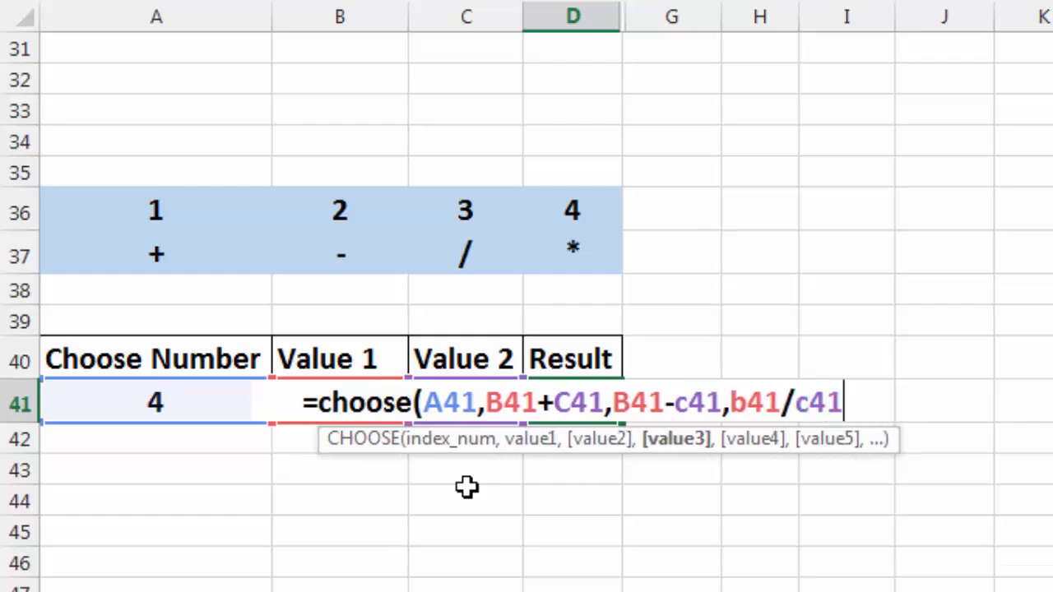
{"action": "type", "text": ",b41"}
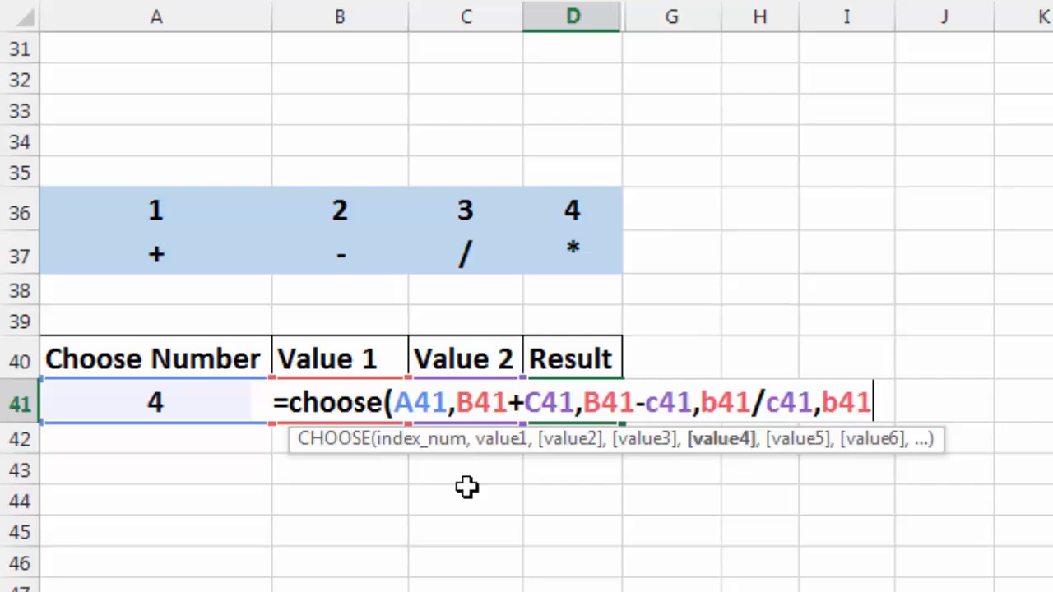
{"action": "type", "text": "*"}
{"action": "type", "text": "c41,b41/c41"}
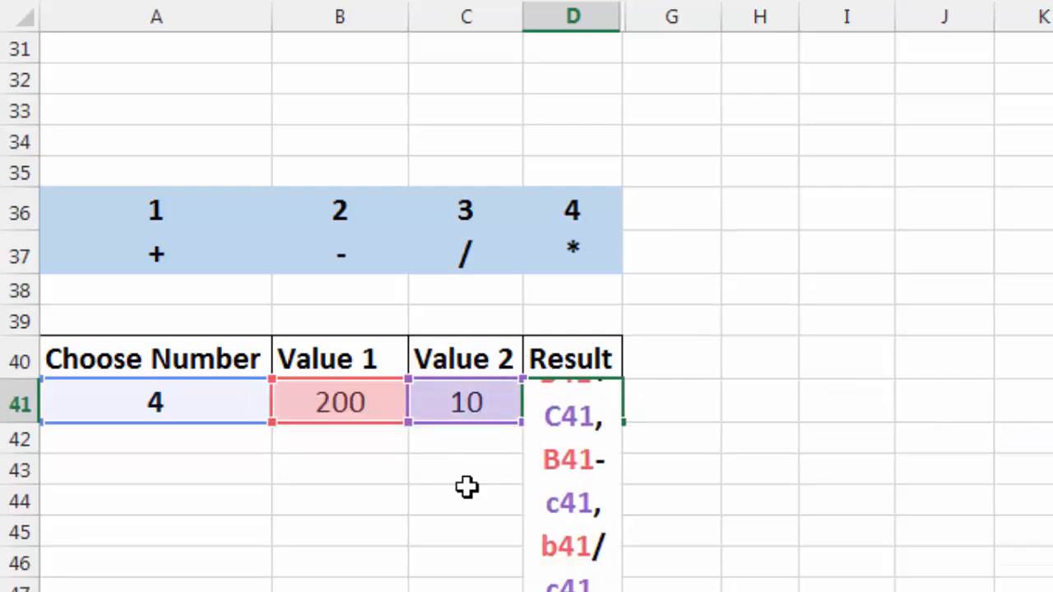
{"action": "scroll", "coordinate": [634, 494], "scroll_direction": "down", "scroll_amount": 1}
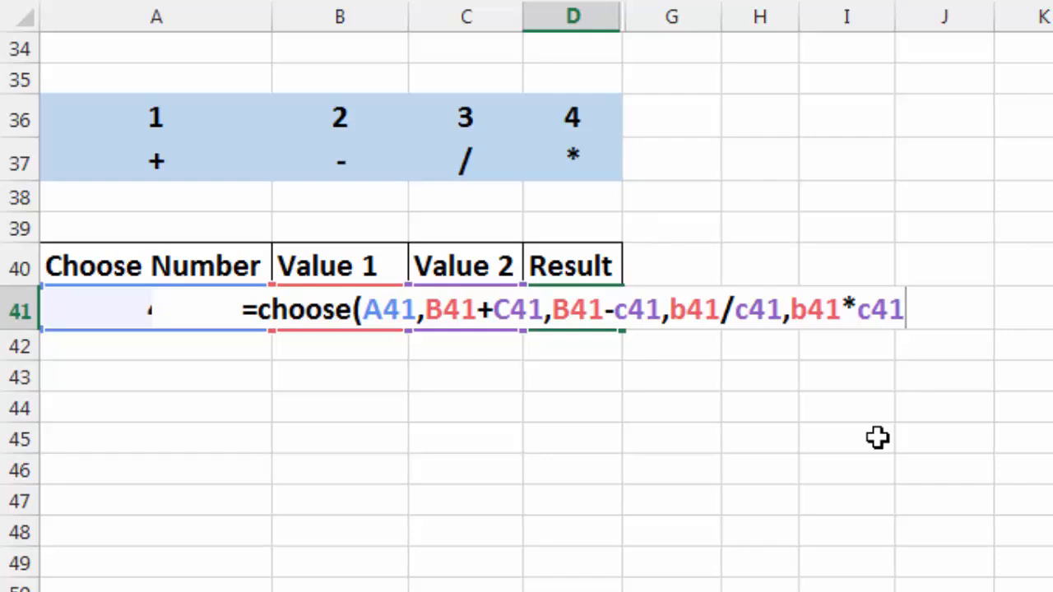
{"action": "type", "text": ")"}
{"action": "key", "text": "Return"}
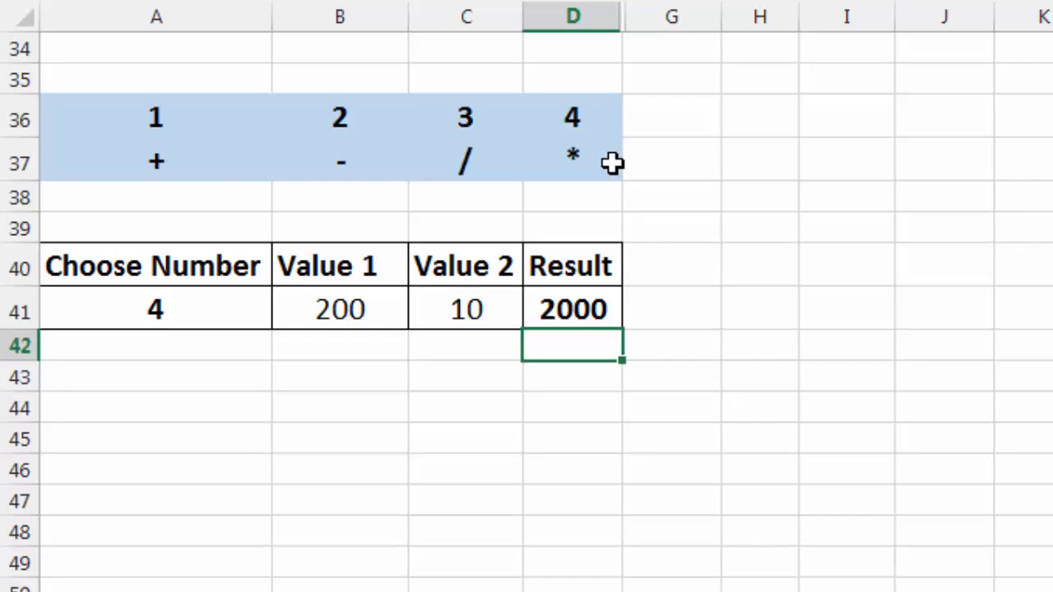
- Test the Result formula by setting the Choose Number in A41 to 3, 1 and finally 2
{"action": "left_click", "coordinate": [178, 304]}
{"action": "type", "text": "3"}
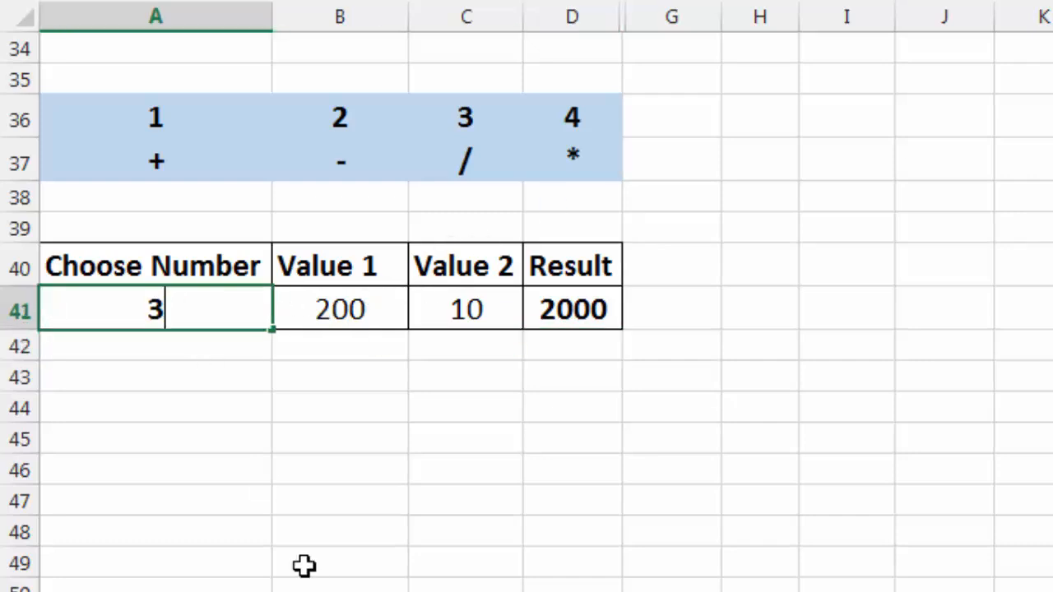
{"action": "key", "text": "Return"}
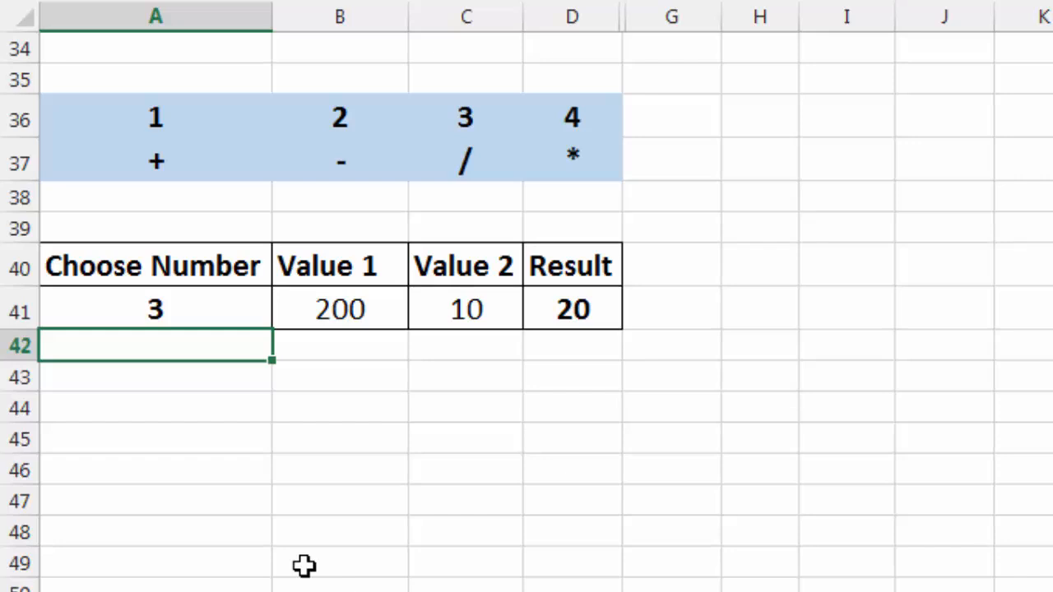
{"action": "key", "text": "Up"}
{"action": "type", "text": "1"}
{"action": "key", "text": "Return"}
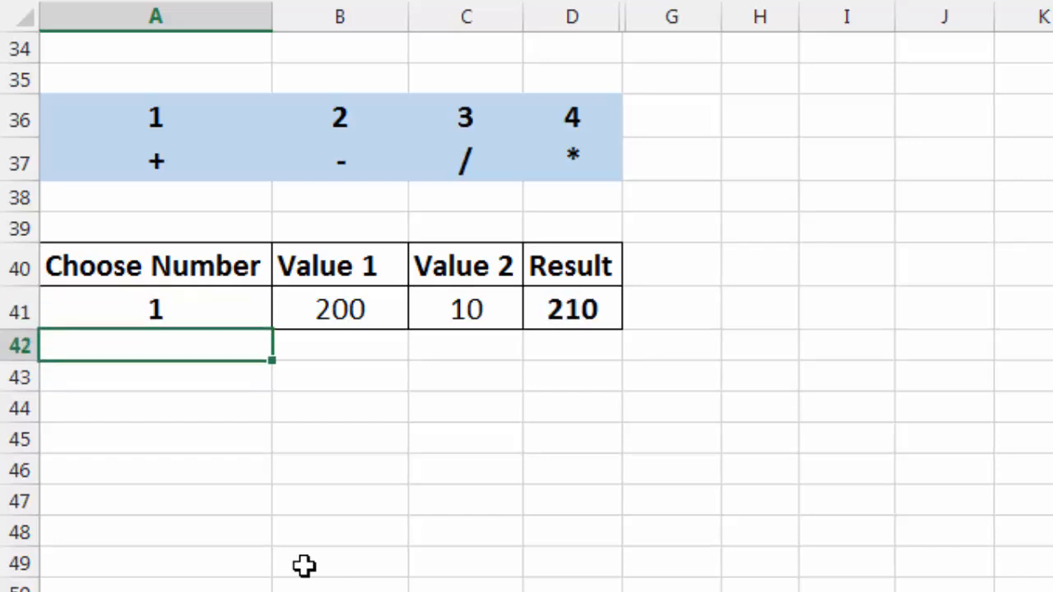
{"action": "key", "text": "Up"}
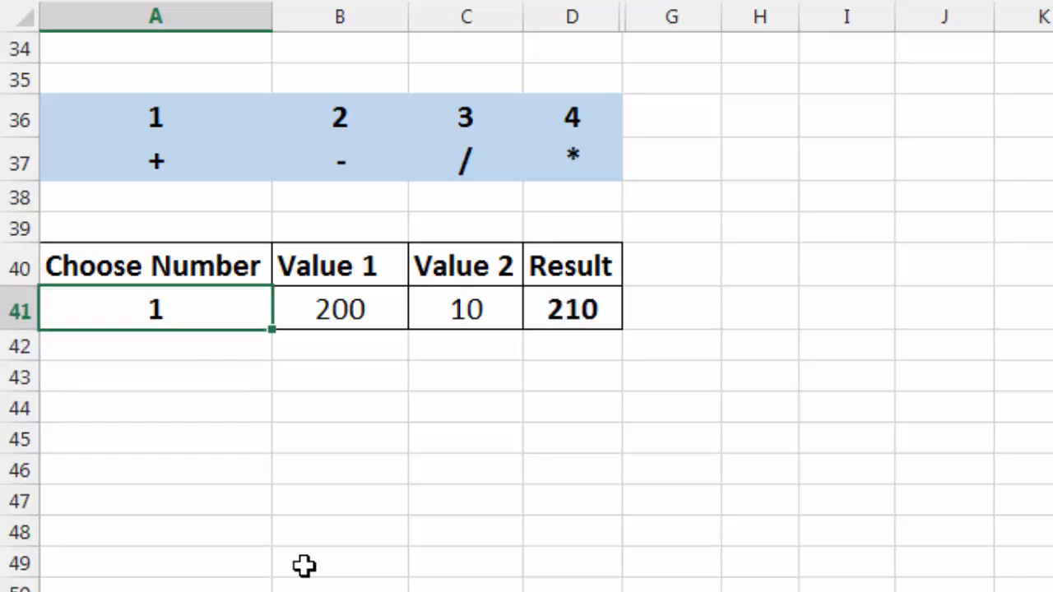
{"action": "type", "text": "2"}
{"action": "key", "text": "Return"}
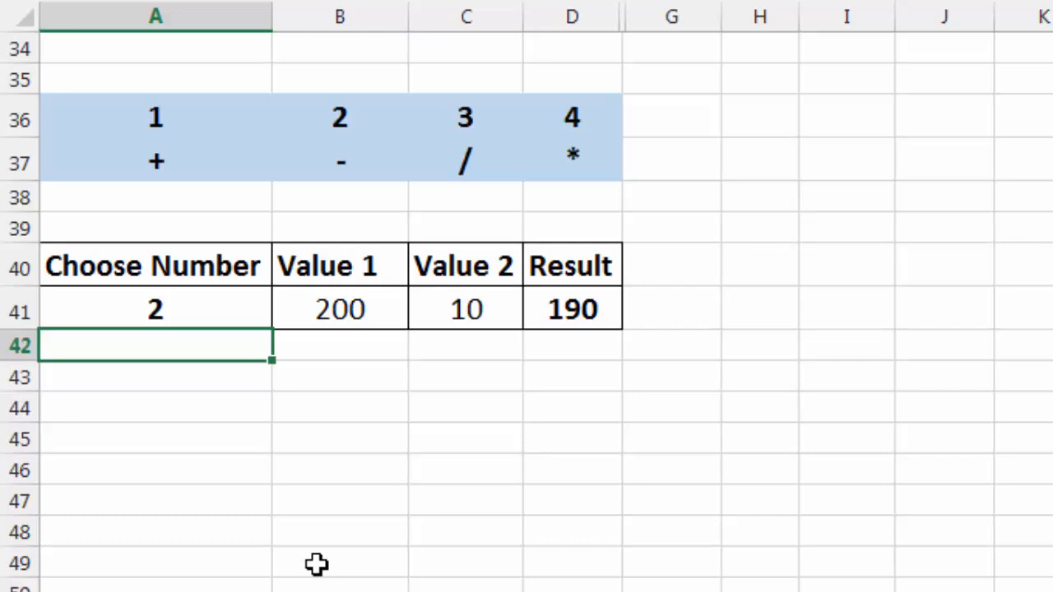
- Clear the index numbers in C5:C9 beside the City column
{"action": "scroll", "coordinate": [317, 564], "scroll_direction": "up", "scroll_amount": 8}
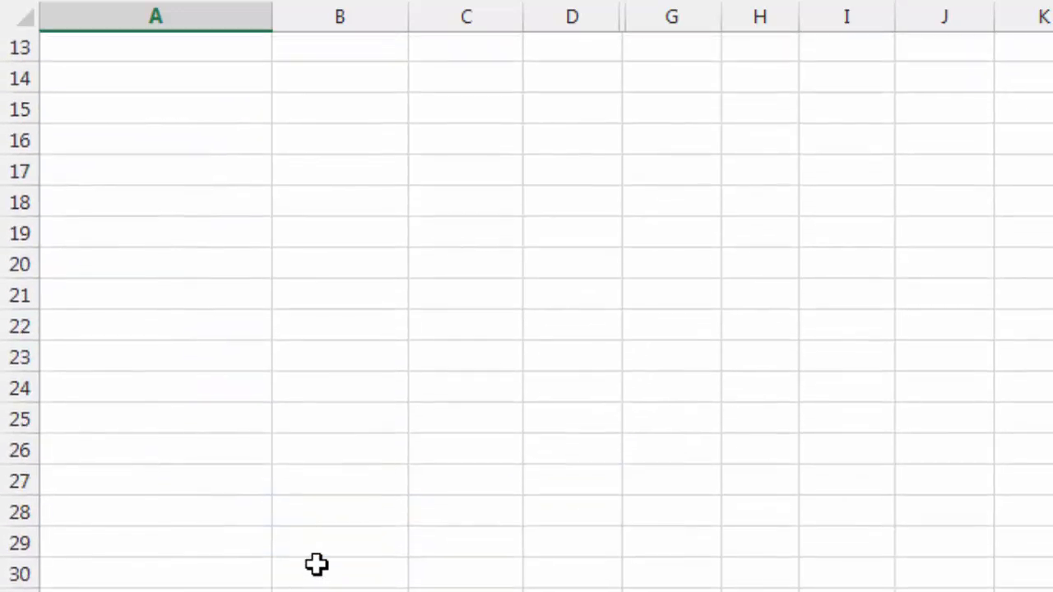
{"action": "scroll", "coordinate": [317, 564], "scroll_direction": "up", "scroll_amount": 4}
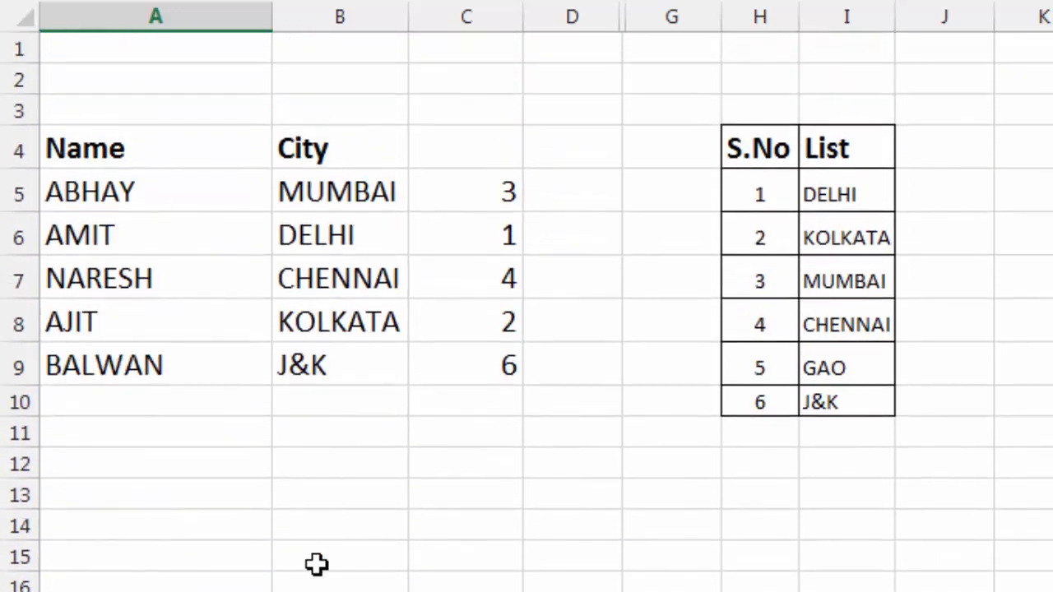
{"action": "left_click", "coordinate": [458, 178]}
{"action": "left_click_drag", "start_coordinate": [458, 258], "coordinate": [458, 367]}
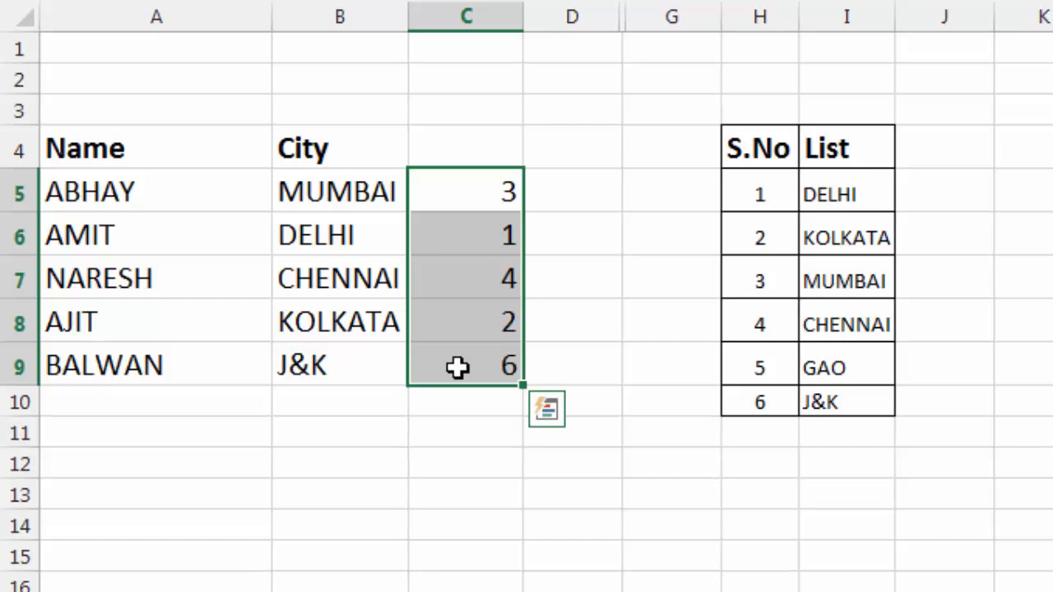
{"action": "key", "text": "Delete"}
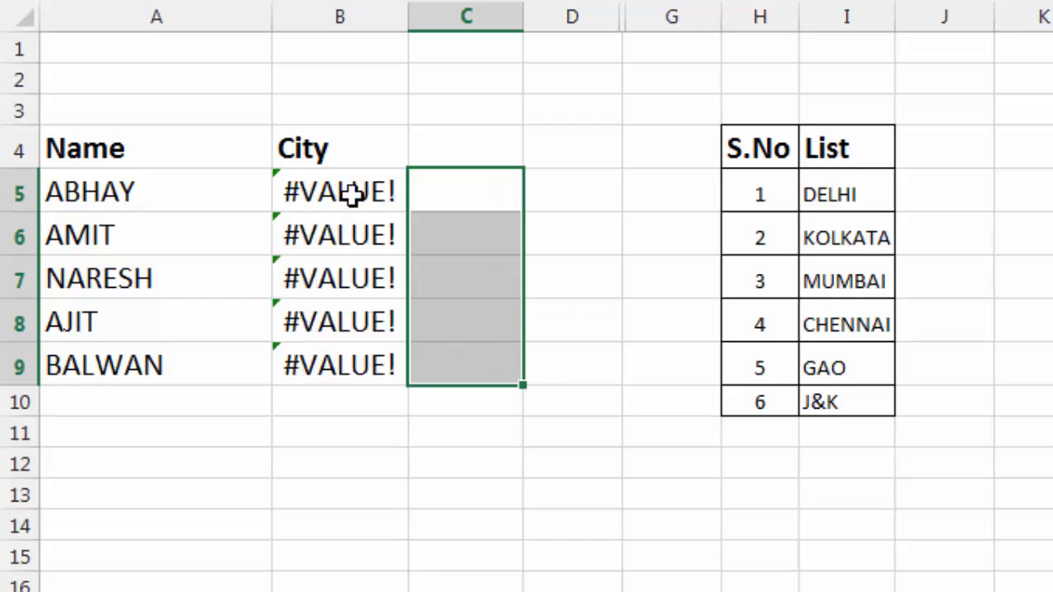
- Enter =RANDBETWEEN(1,9) in C5 beside the City column and fill the formula down to C9
{"action": "left_click", "coordinate": [353, 192]}
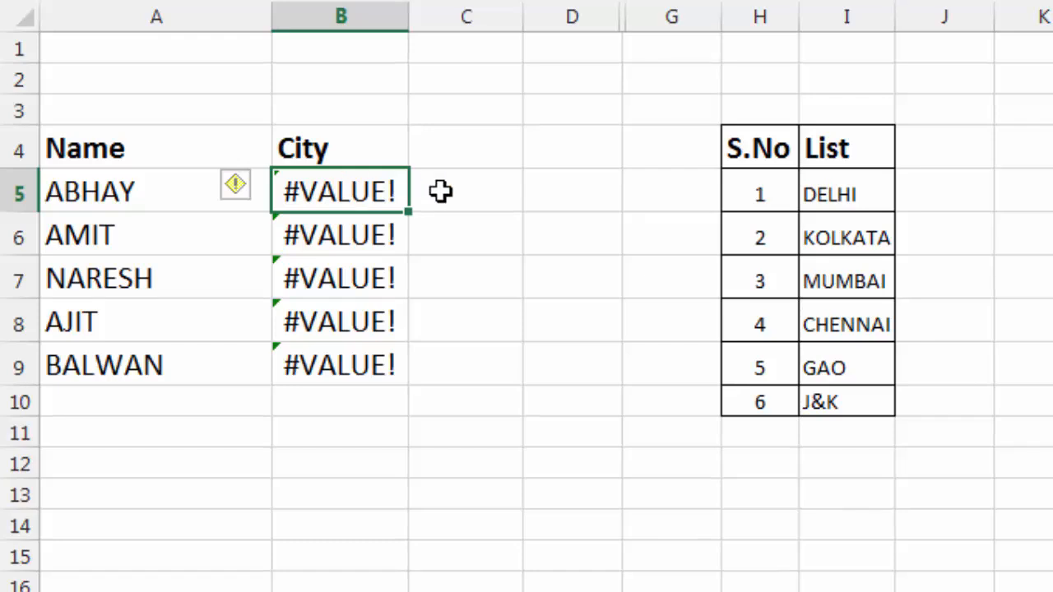
{"action": "left_click", "coordinate": [493, 193]}
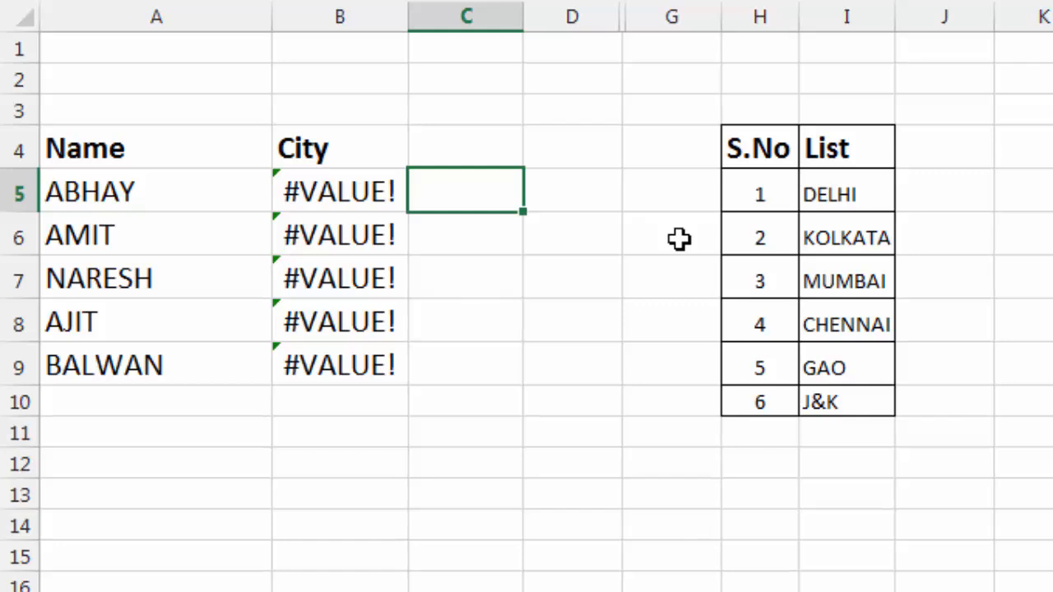
{"action": "type", "text": "=rand"}
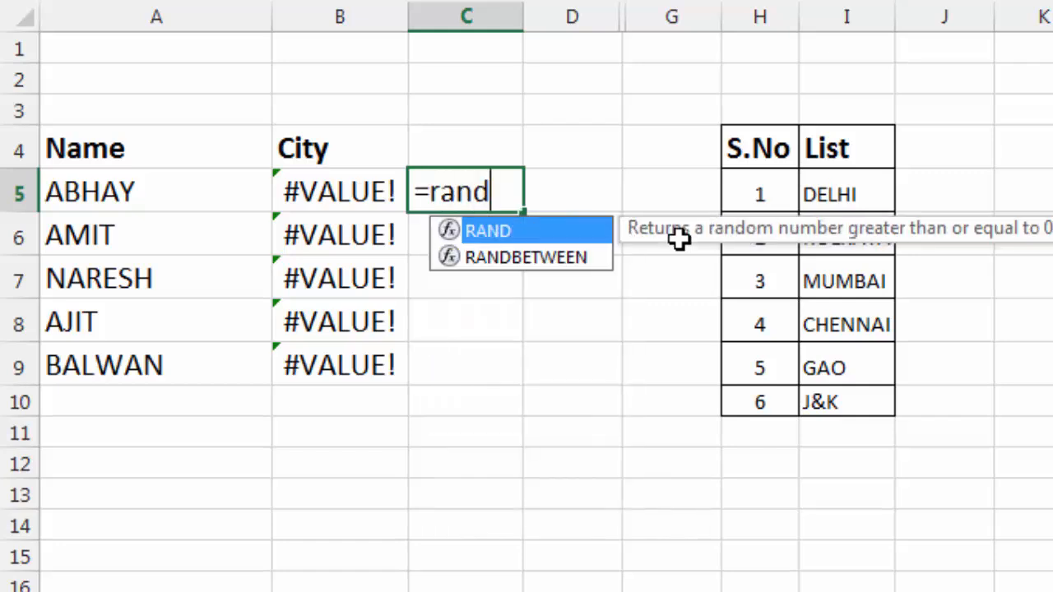
{"action": "type", "text": "betwee"}
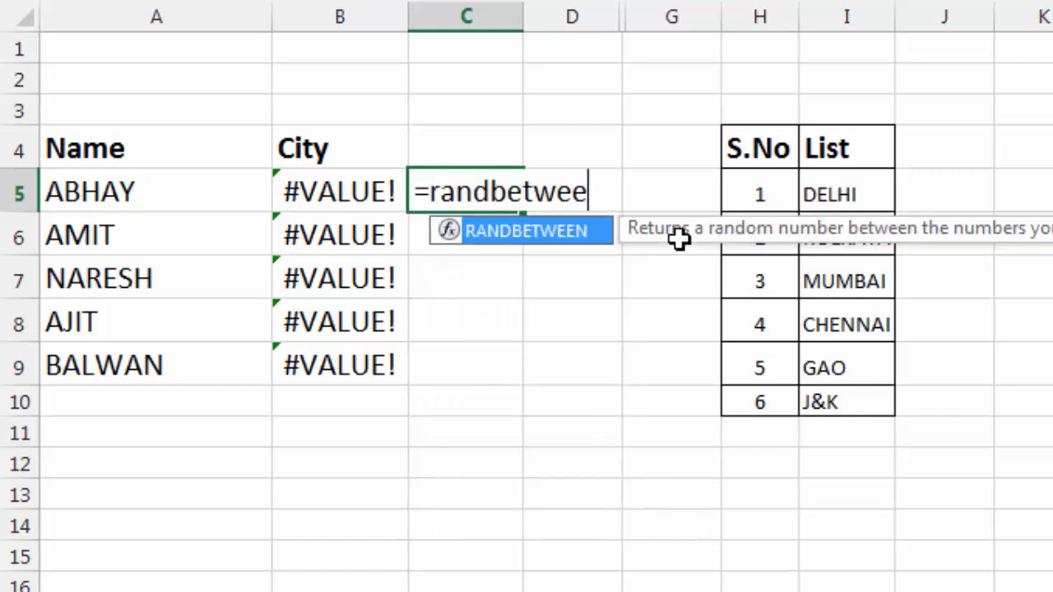
{"action": "type", "text": "n("}
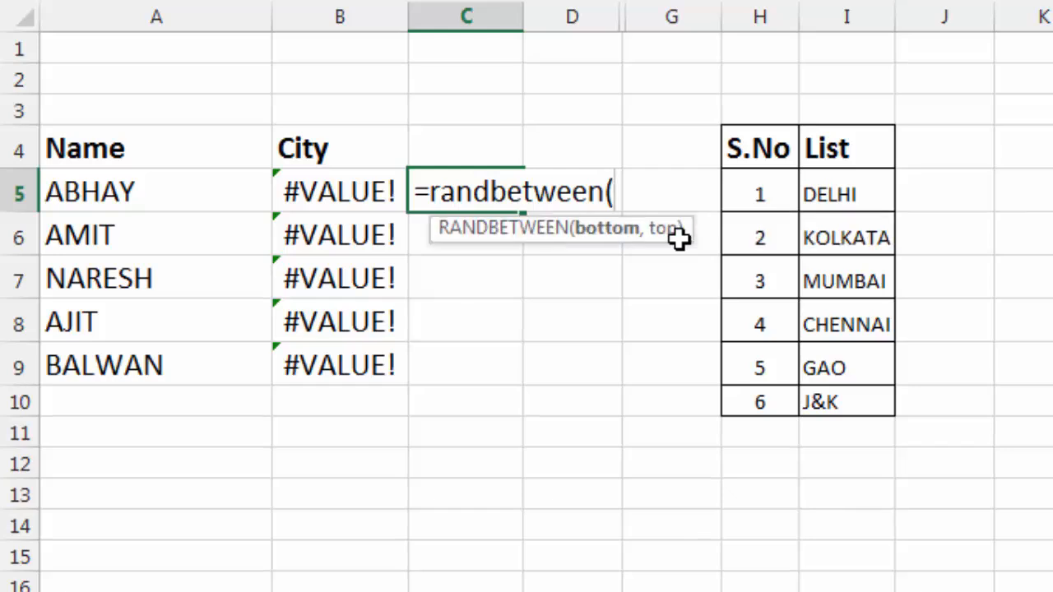
{"action": "type", "text": "1,9"}
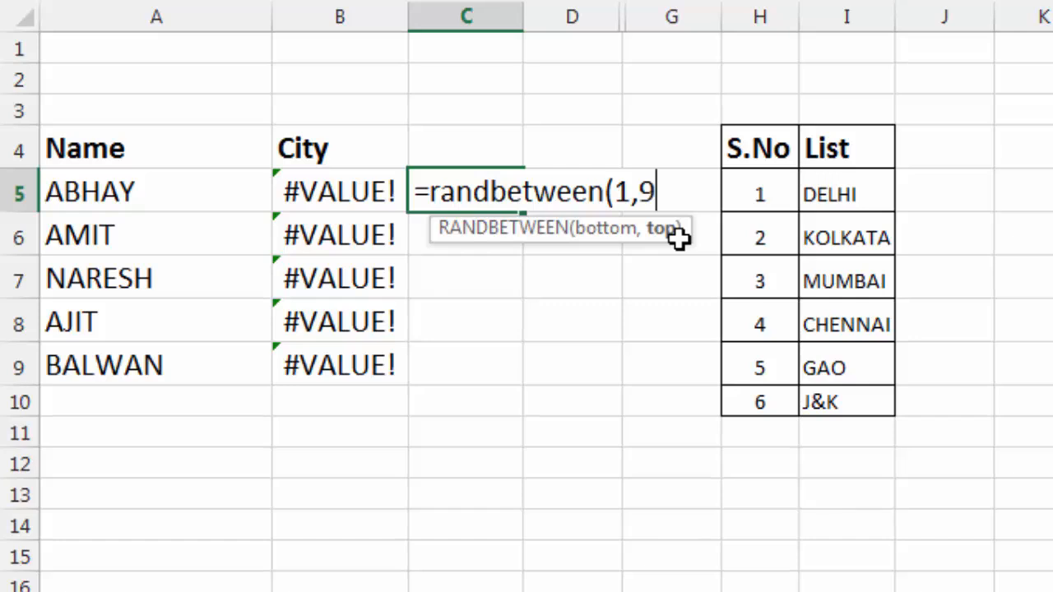
{"action": "type", "text": ")"}
{"action": "key", "text": "Return"}
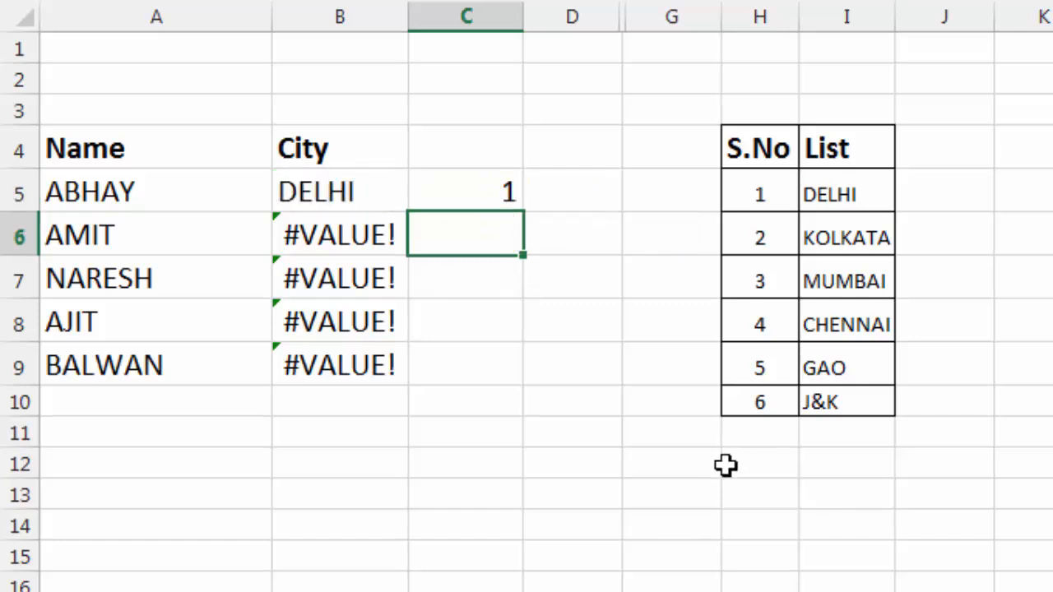
{"action": "left_click", "coordinate": [485, 198]}
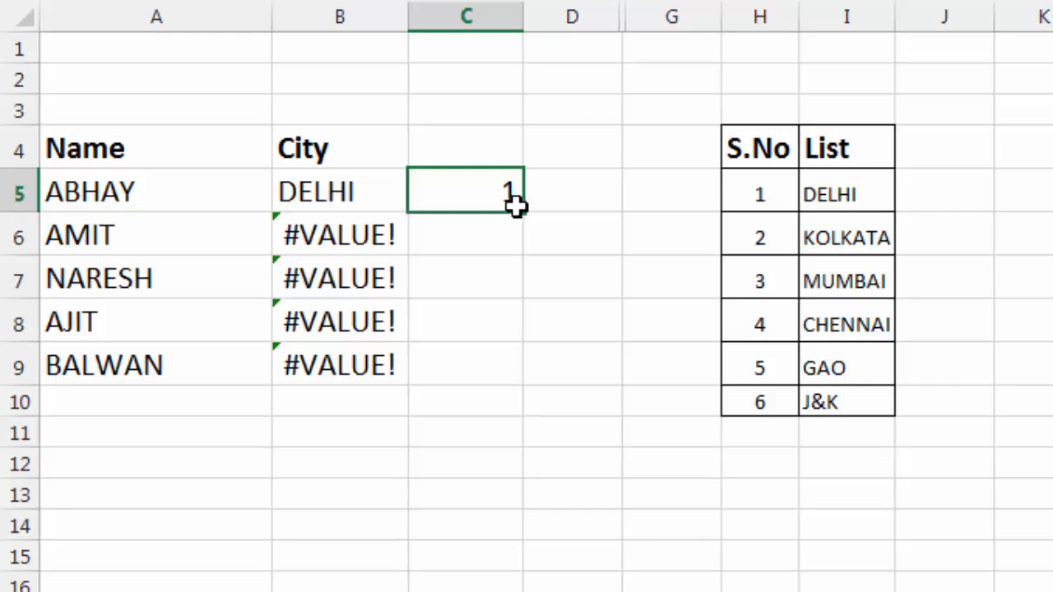
{"action": "left_click_drag", "start_coordinate": [522, 212], "coordinate": [522, 380]}
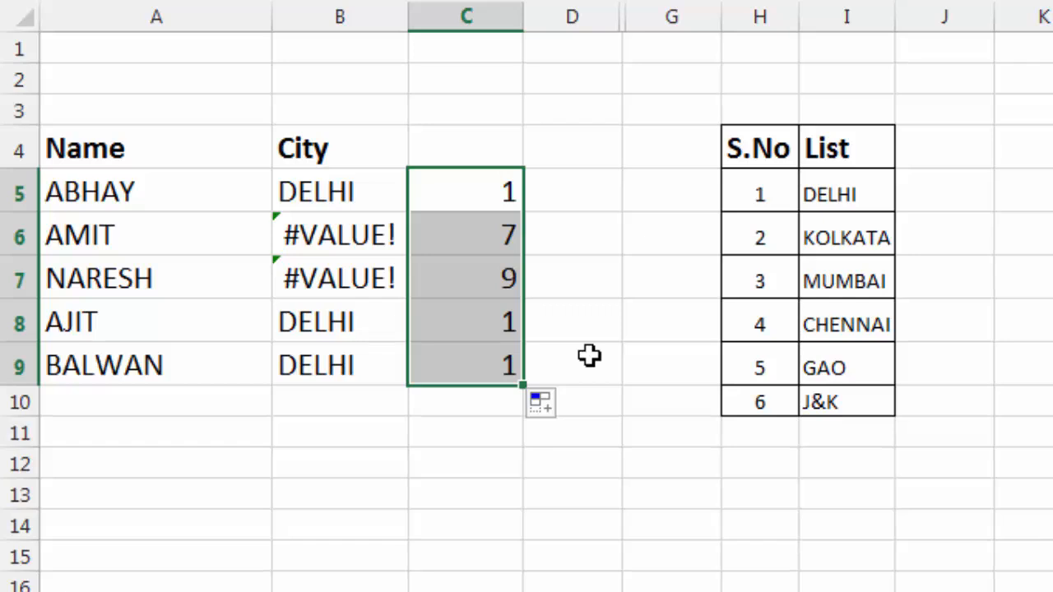
- Recalculate the random index numbers several times and clear them from C5:C9
{"action": "left_click", "coordinate": [589, 356]}
{"action": "key", "text": "F9"}
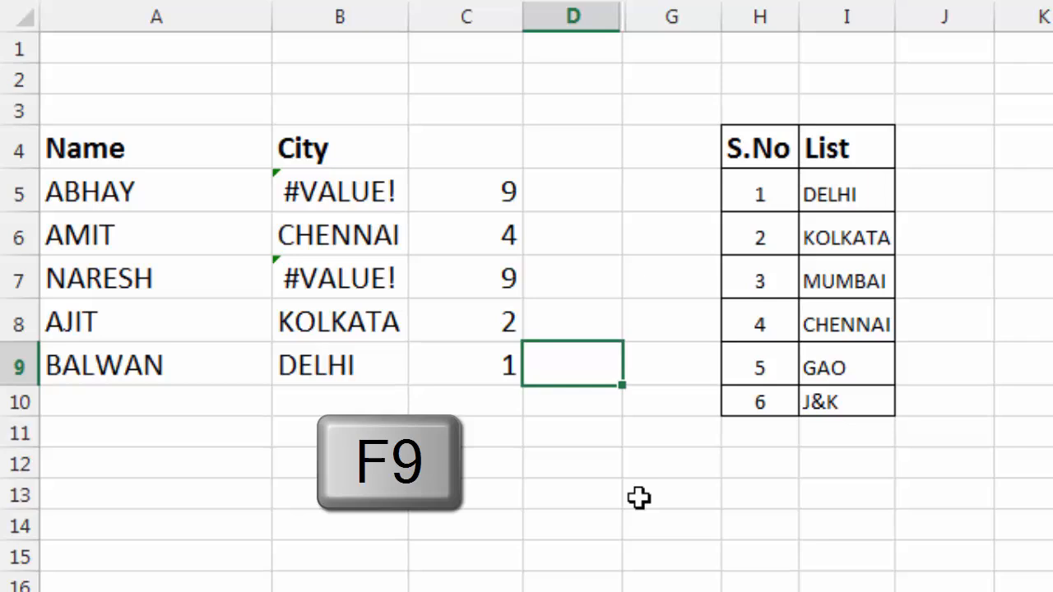
{"action": "key", "text": "Delete"}
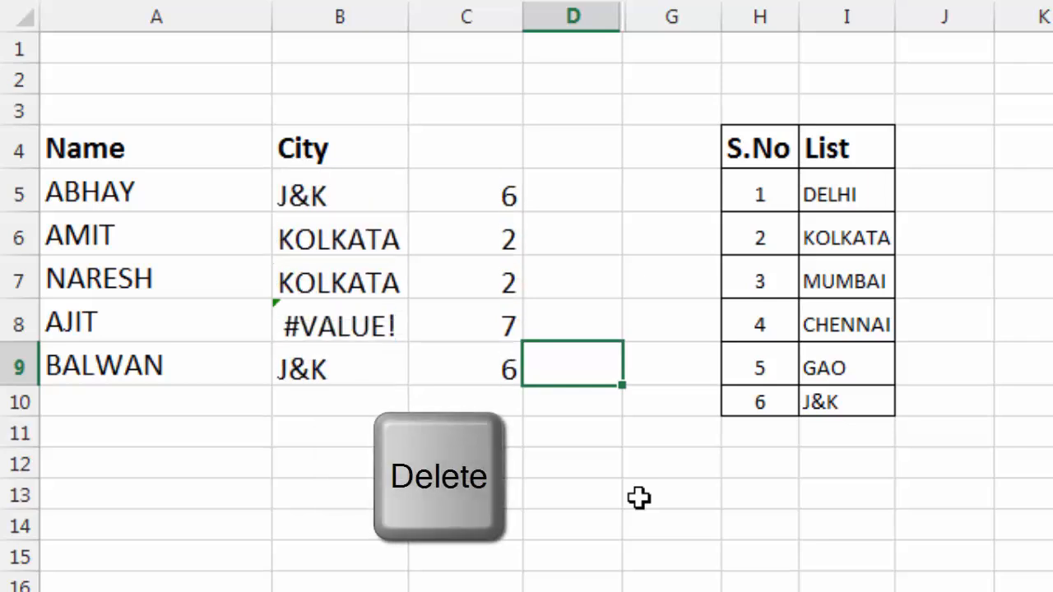
{"action": "key", "text": "Delete"}
{"action": "key", "text": "Delete"}
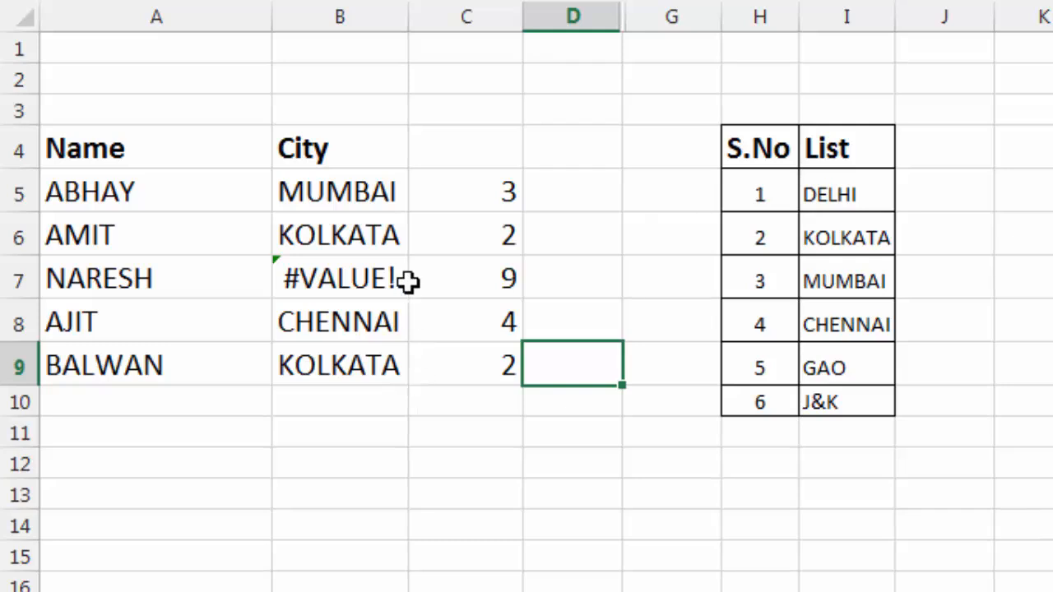
{"action": "left_click_drag", "start_coordinate": [495, 194], "coordinate": [494, 358]}
{"action": "key", "text": "Delete"}
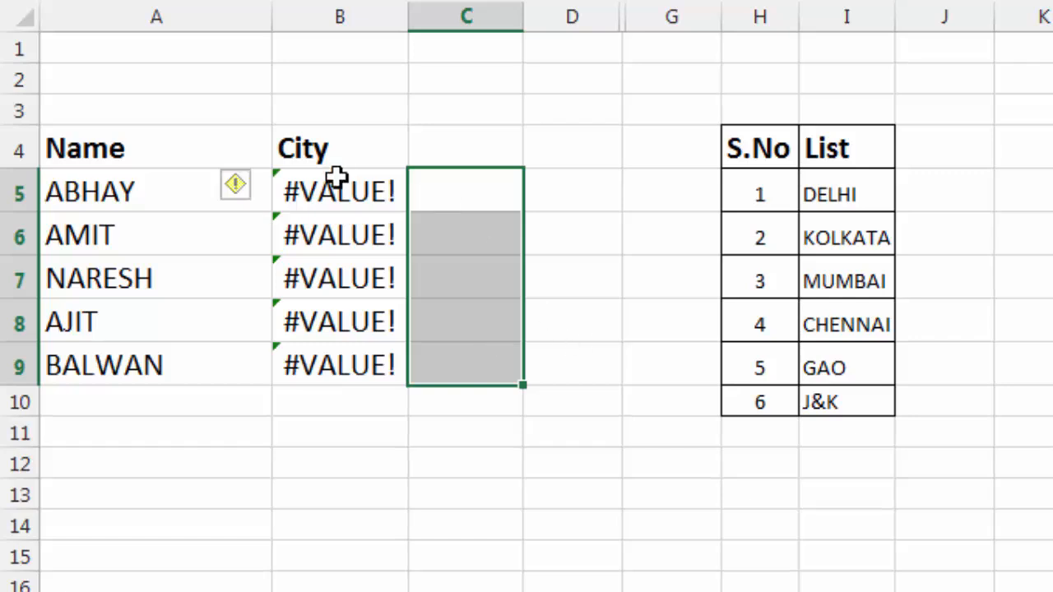
- Replace the C5 index argument in B5's CHOOSE formula with RANDBETWEEN(1,6)
{"action": "left_click", "coordinate": [342, 191]}
{"action": "double_click", "coordinate": [343, 191]}
{"action": "left_click", "coordinate": [451, 192]}
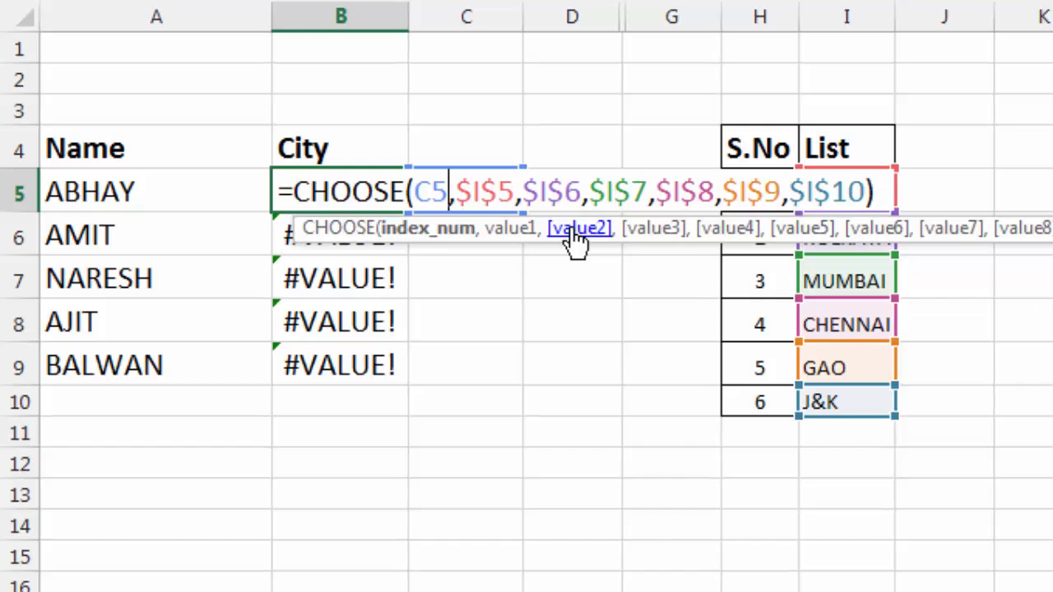
{"action": "key", "text": "BackSpace"}
{"action": "key", "text": "BackSpace"}
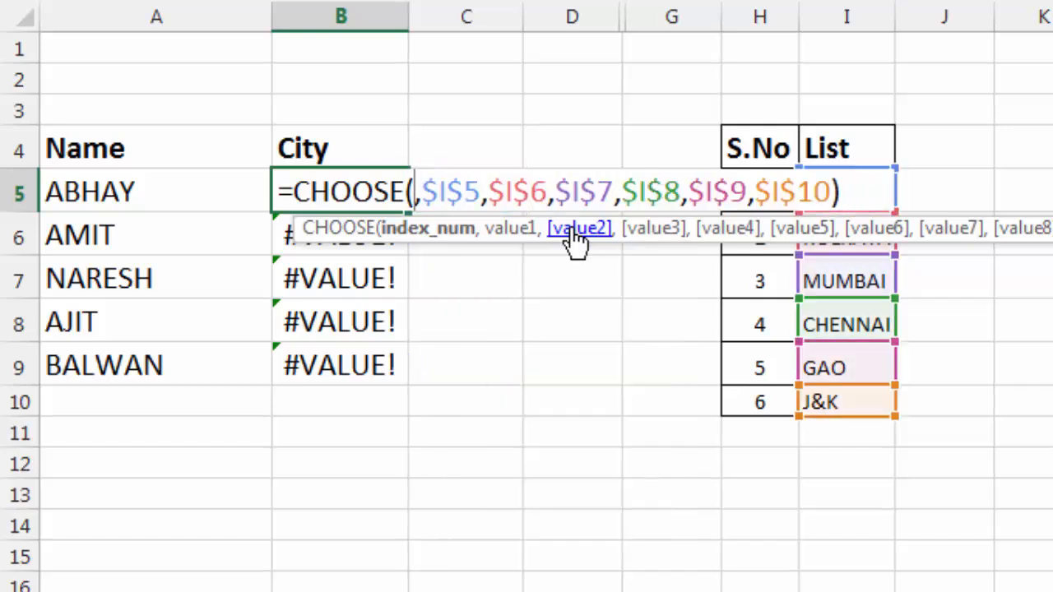
{"action": "type", "text": "randbetwe"}
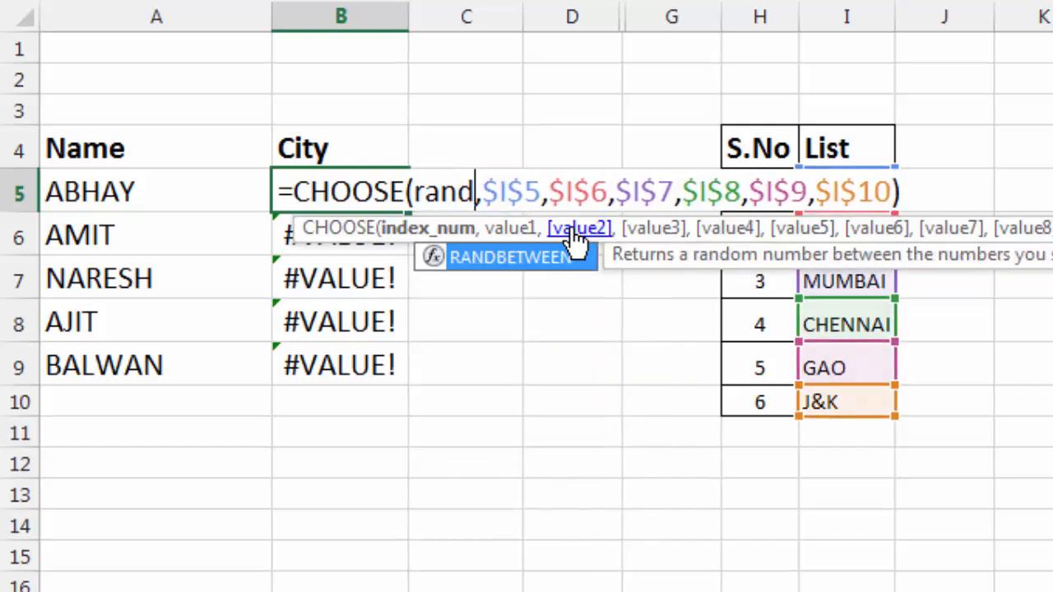
{"action": "type", "text": "en("}
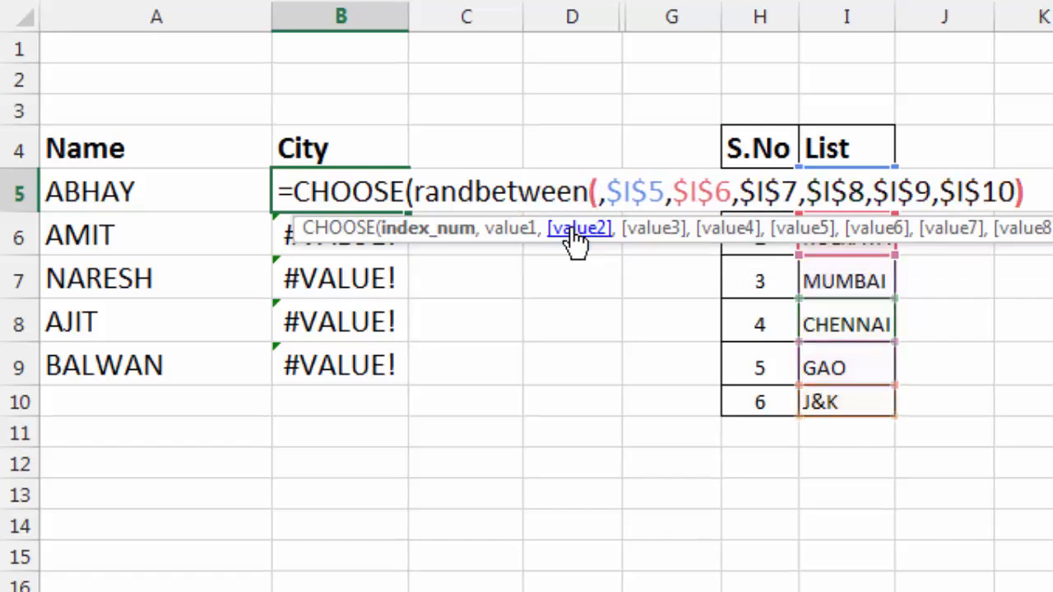
{"action": "type", "text": "1,6"}
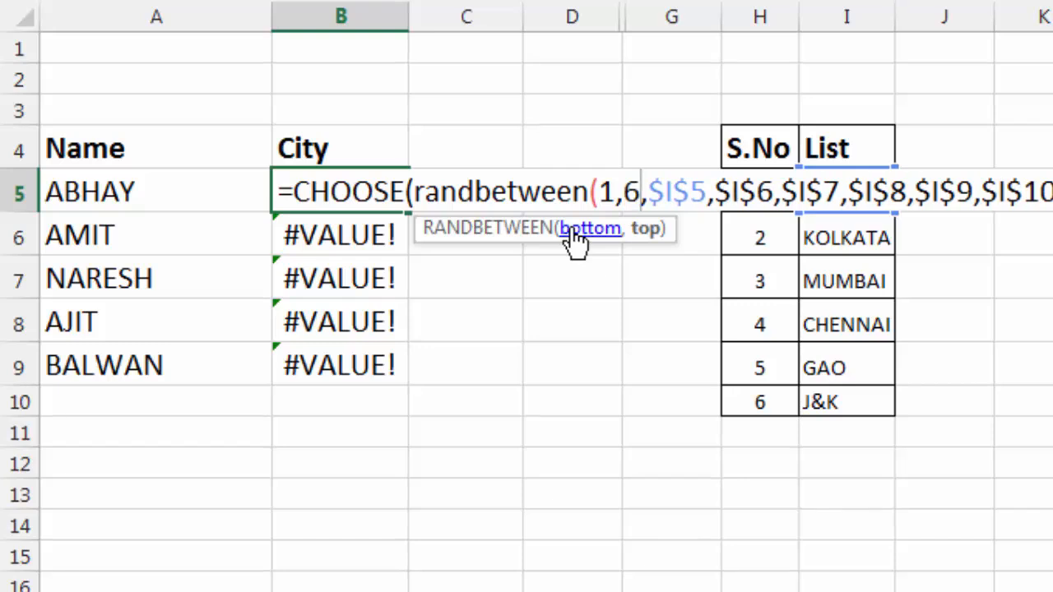
{"action": "type", "text": ")"}
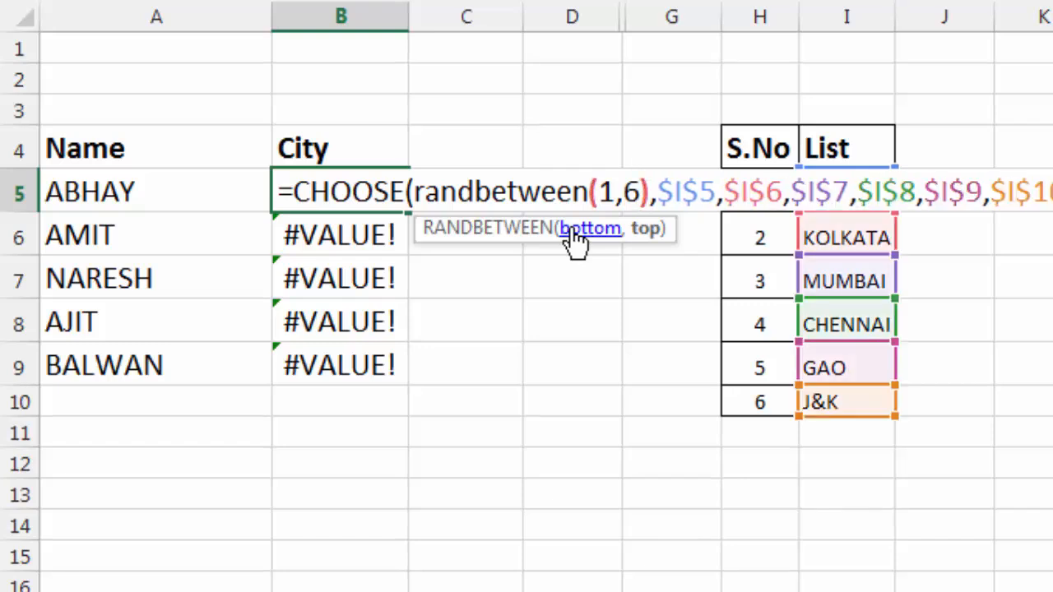
{"action": "key", "text": "Return"}
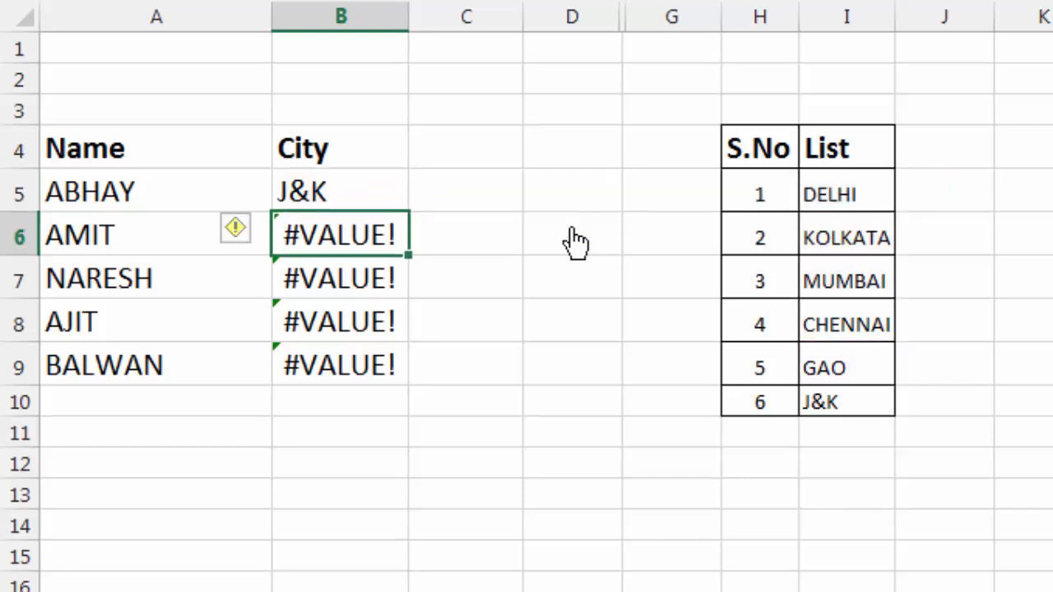
- Fill B5's random CHOOSE formula down to B9 and recalculate the sheet several times
{"action": "left_click", "coordinate": [380, 196]}
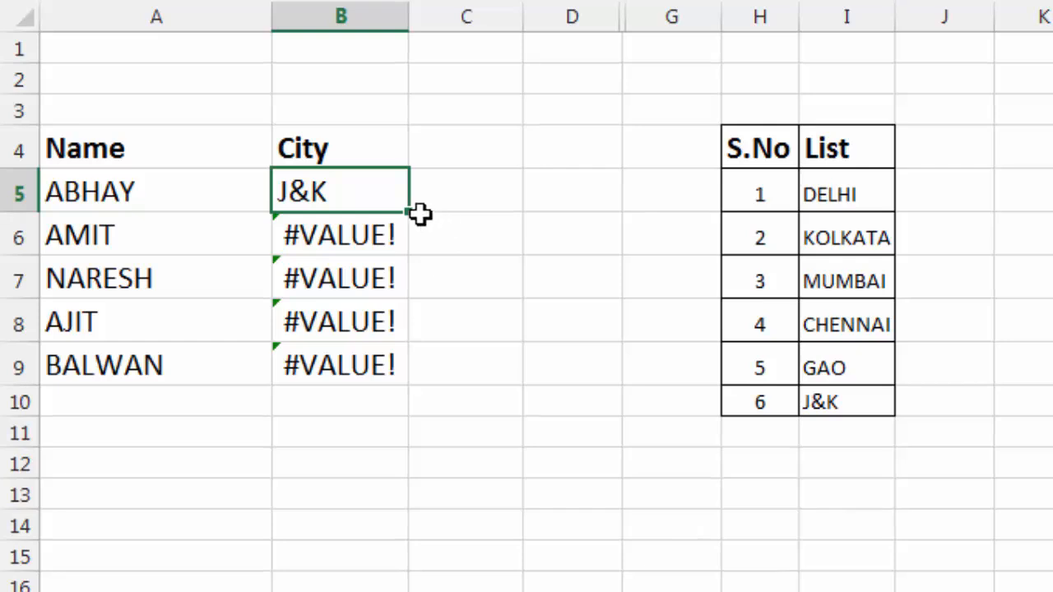
{"action": "left_click_drag", "start_coordinate": [411, 211], "coordinate": [406, 374]}
{"action": "left_click", "coordinate": [527, 349]}
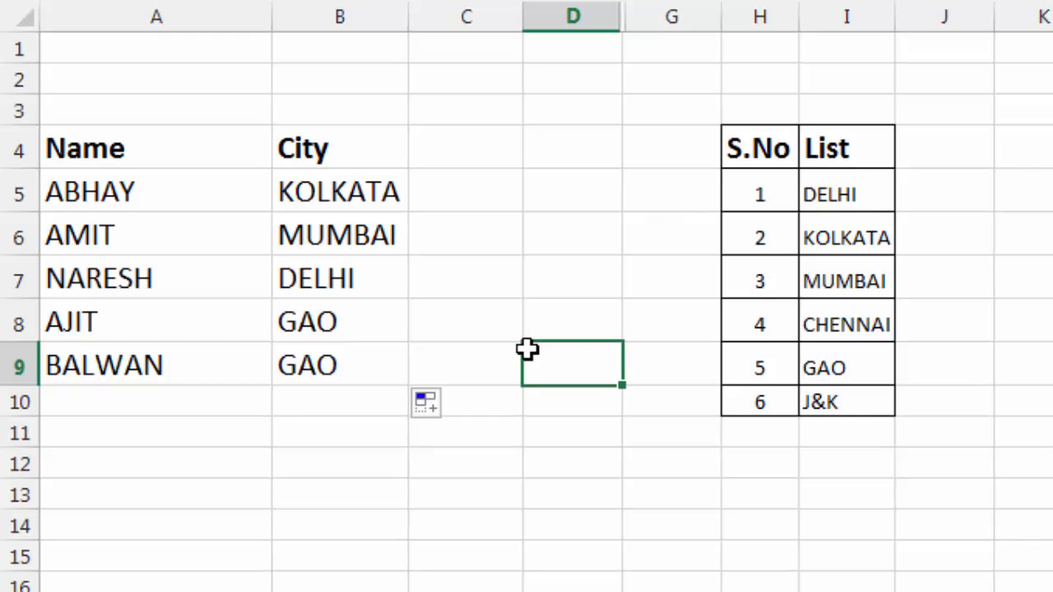
{"action": "key", "text": "F9"}
{"action": "key", "text": "F9"}
{"action": "key", "text": "F9"}
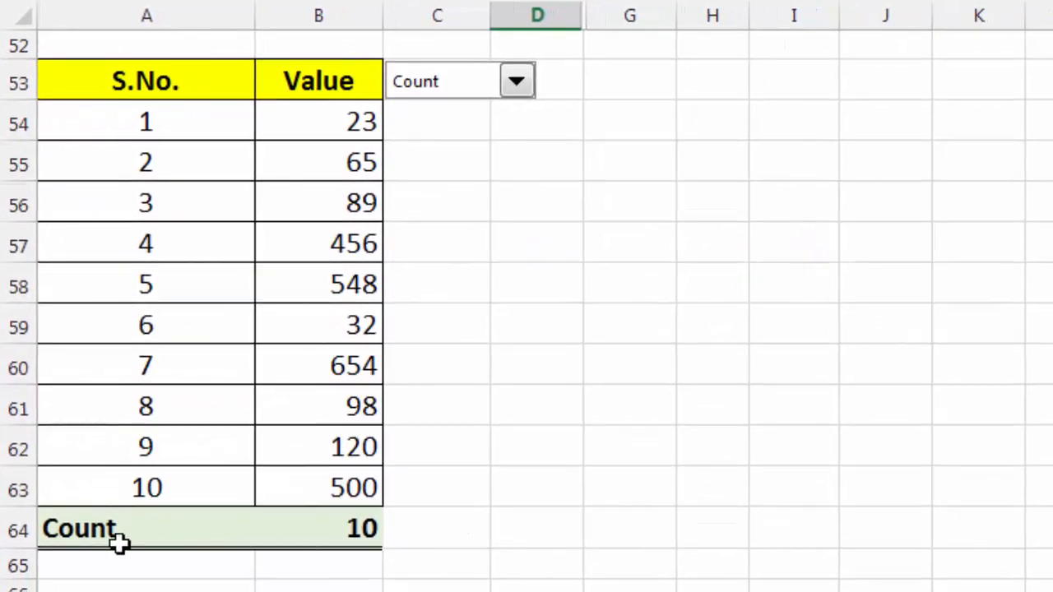
- Test the summary row's combo box beside the Value header with Sum, Average and finally Max
{"action": "left_click", "coordinate": [518, 83]}
{"action": "left_click", "coordinate": [463, 108]}
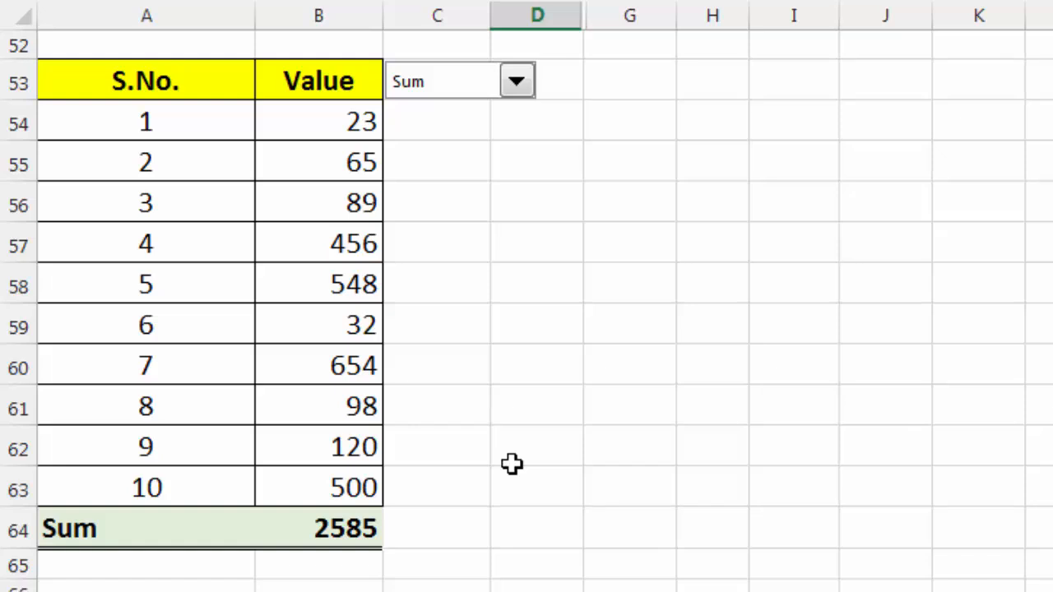
{"action": "left_click", "coordinate": [517, 82]}
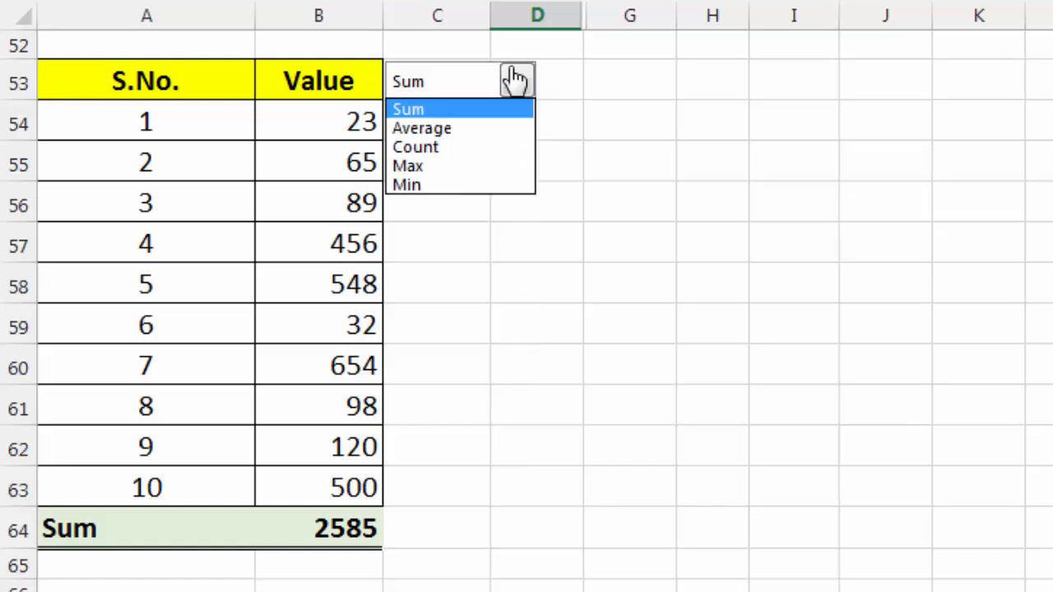
{"action": "left_click", "coordinate": [488, 134]}
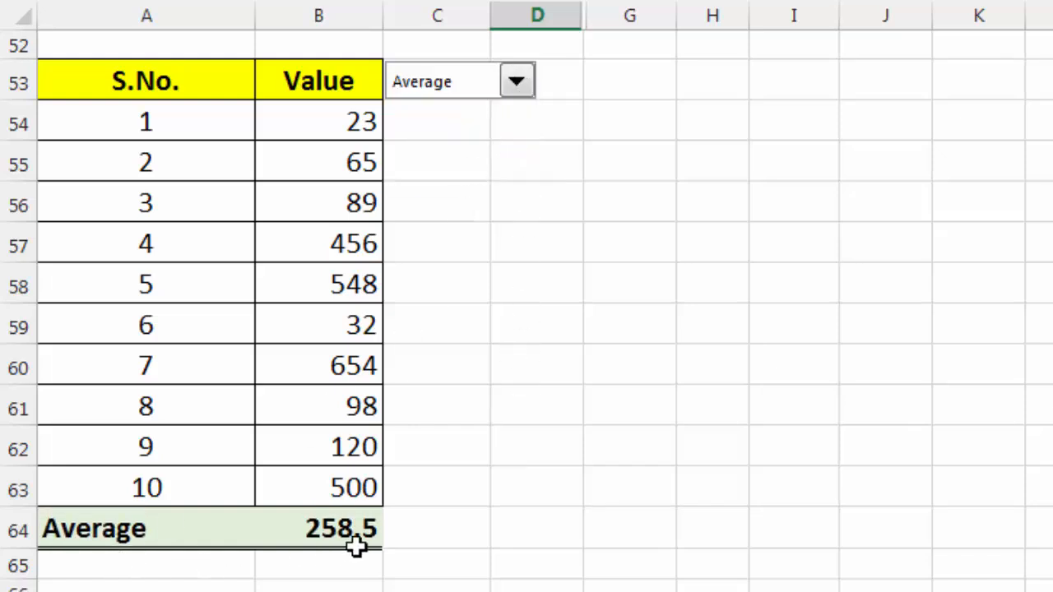
{"action": "left_click", "coordinate": [517, 82]}
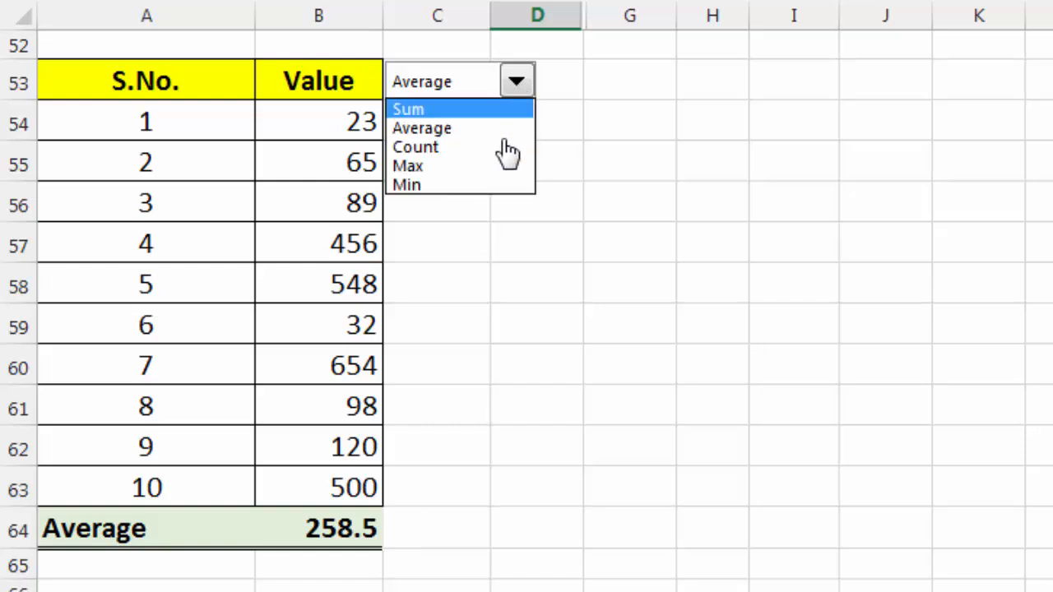
{"action": "left_click", "coordinate": [494, 169]}
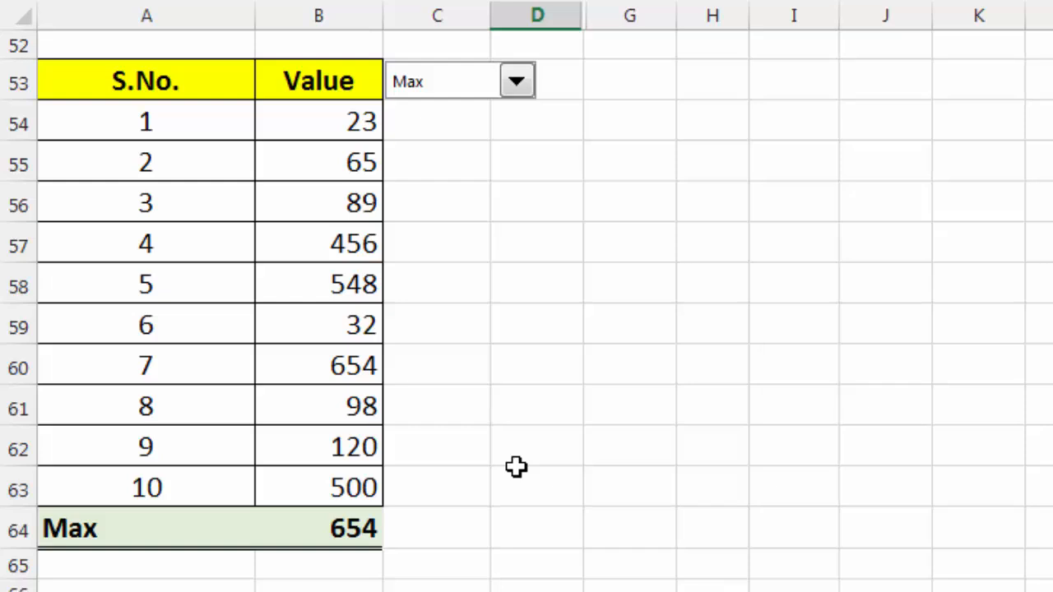
- Clear the summary label and result in A64:B64 below the S.No. and Value table
{"action": "left_click", "coordinate": [83, 528]}
{"action": "left_click_drag", "start_coordinate": [258, 526], "coordinate": [344, 521]}
{"action": "key", "text": "Delete"}
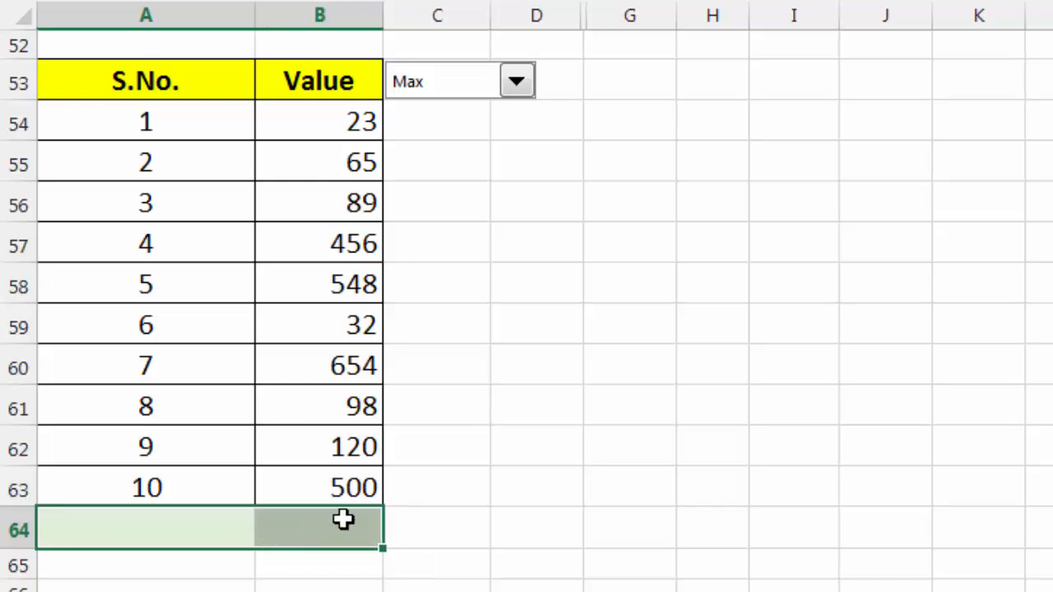
{"action": "left_click", "coordinate": [601, 415]}
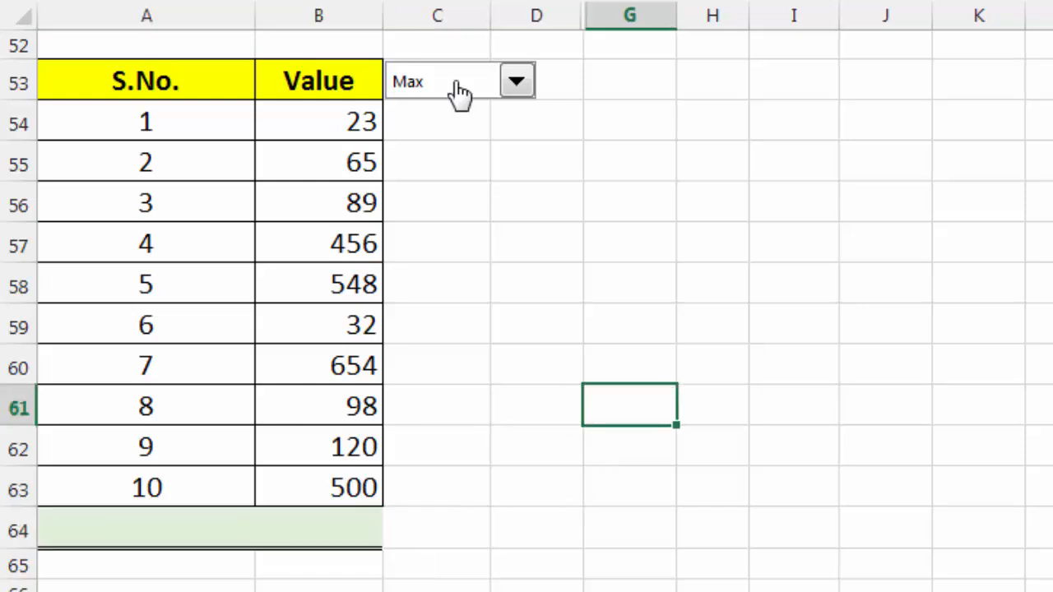
- Delete the combo box beside the Value header and clear its linked index number in C53
{"action": "right_click", "coordinate": [455, 81]}
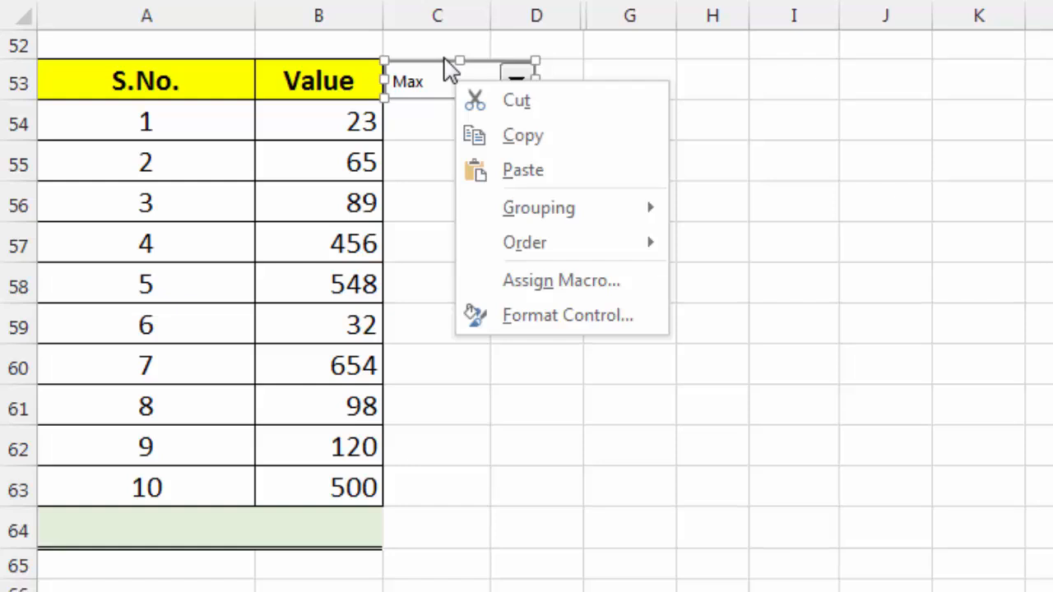
{"action": "key", "text": "Escape"}
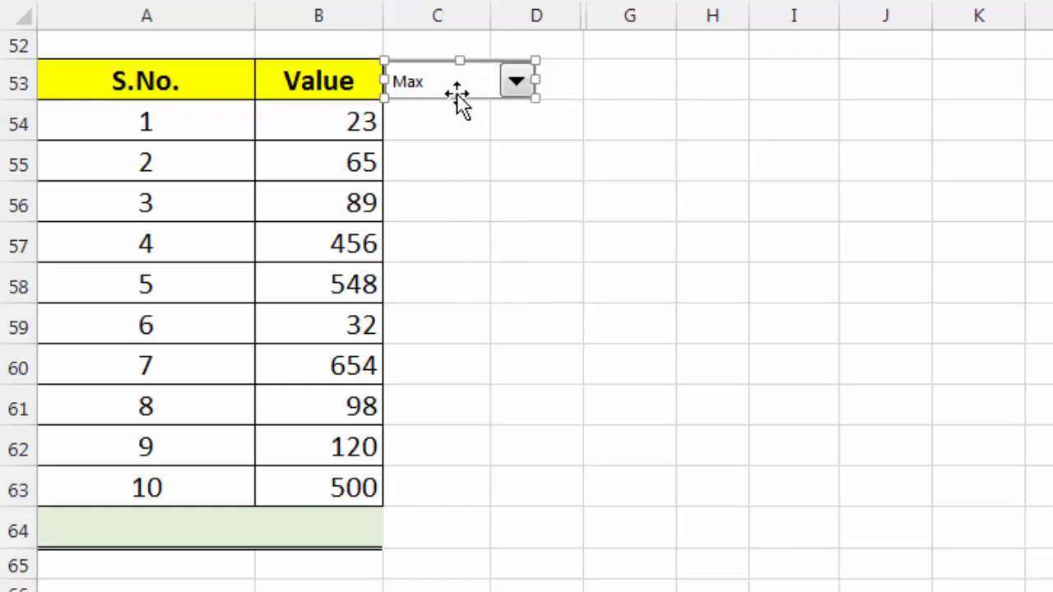
{"action": "key", "text": "Delete"}
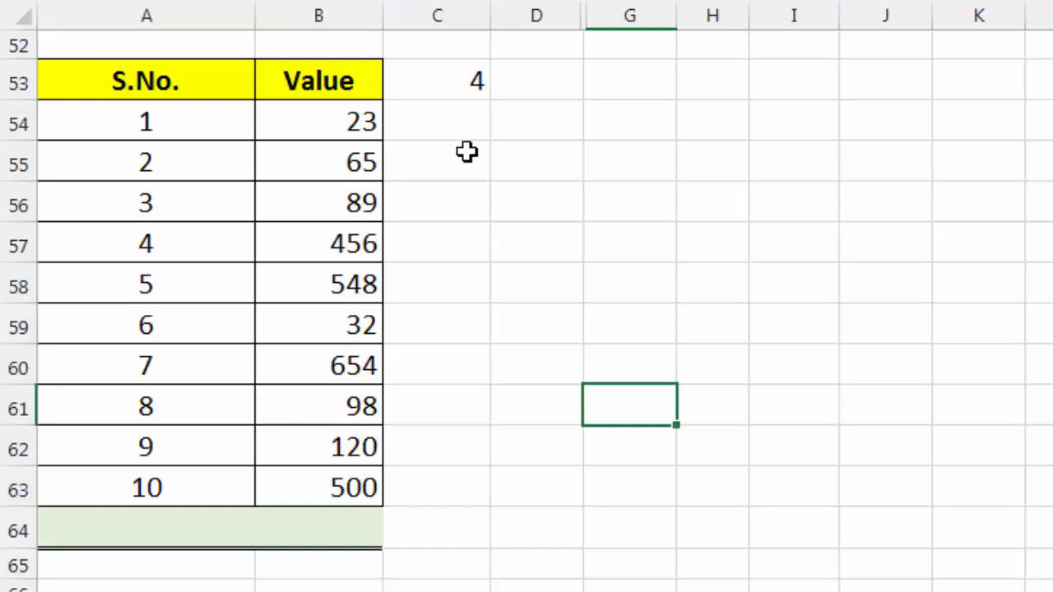
{"action": "left_click", "coordinate": [445, 82]}
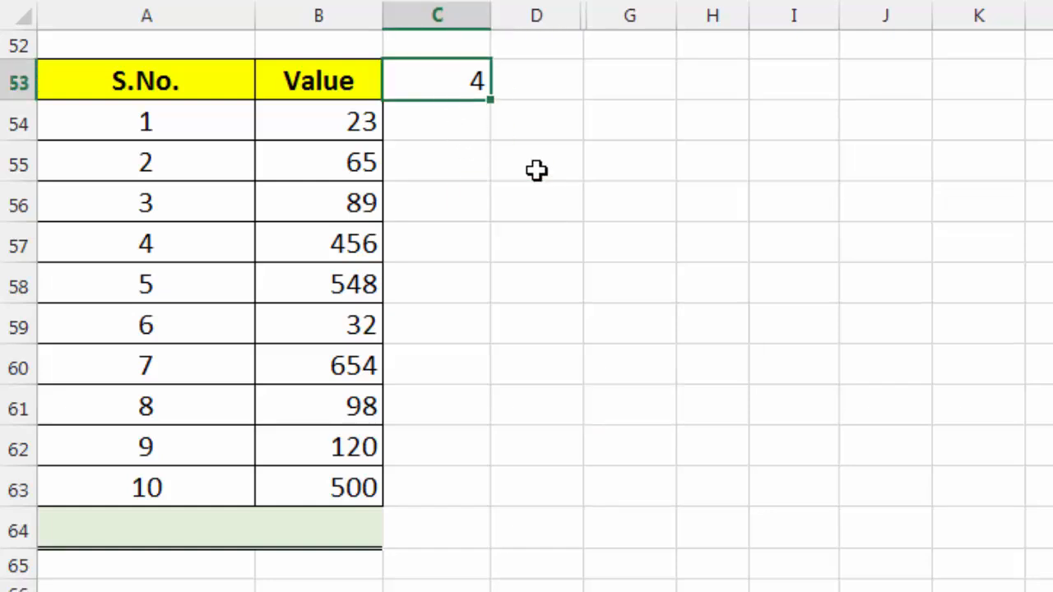
{"action": "key", "text": "Delete"}
{"action": "left_click", "coordinate": [501, 224]}
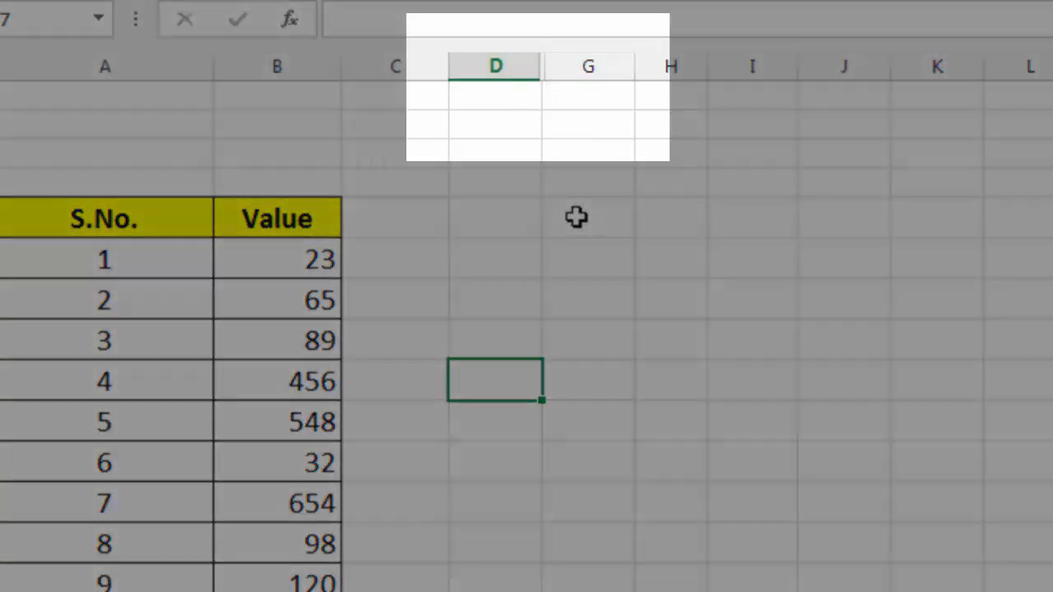
- Unhide columns E and F between columns D and G
{"action": "scroll", "coordinate": [576, 217], "scroll_direction": "down", "scroll_amount": 1}
{"action": "scroll", "coordinate": [576, 217], "scroll_direction": "down", "scroll_amount": 1}
{"action": "scroll", "coordinate": [558, 146], "scroll_direction": "up", "scroll_amount": 2}
{"action": "left_click", "coordinate": [500, 64]}
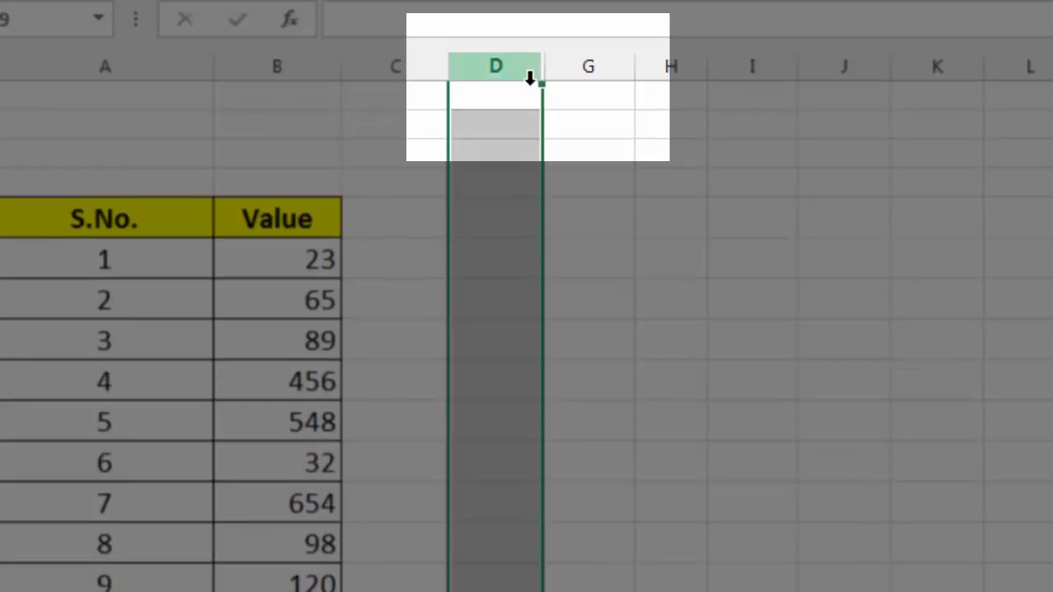
{"action": "left_click", "coordinate": [578, 122]}
{"action": "left_click", "coordinate": [500, 65]}
{"action": "left_click_drag", "start_coordinate": [560, 71], "coordinate": [564, 71]}
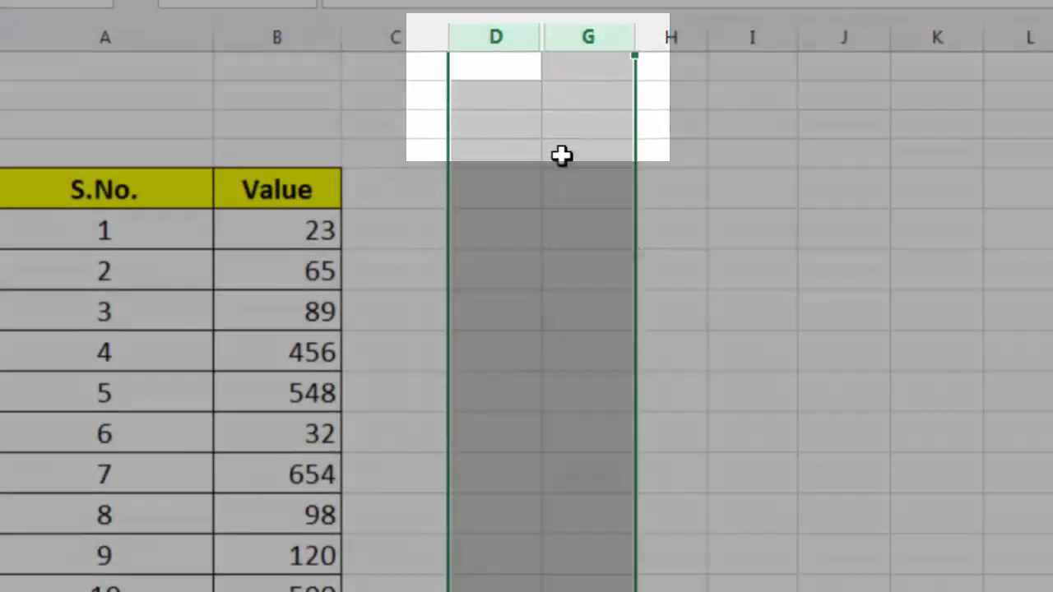
{"action": "right_click", "coordinate": [561, 184]}
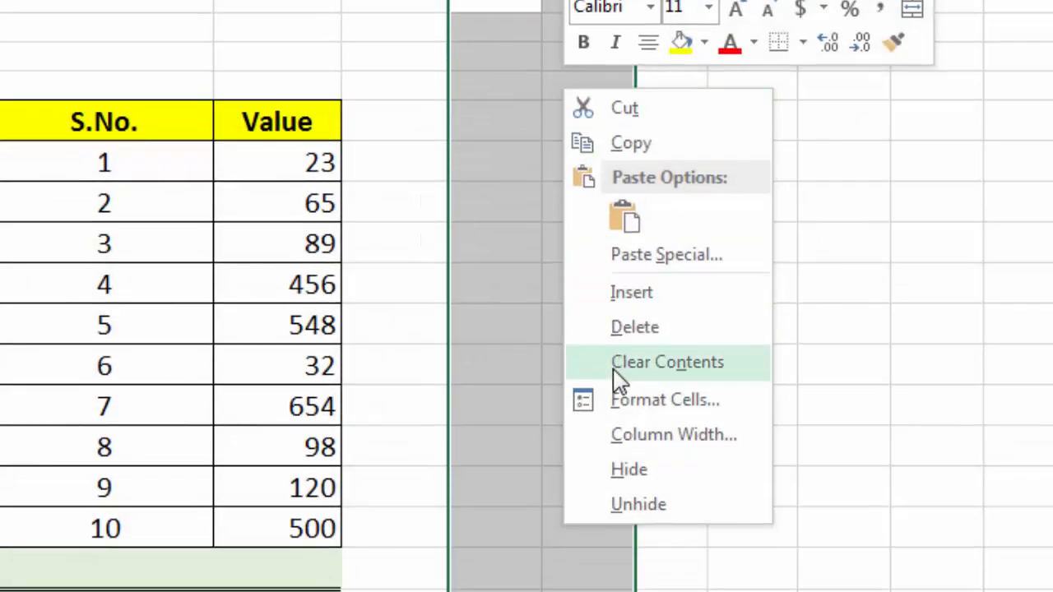
{"action": "left_click", "coordinate": [654, 526]}
{"action": "left_click", "coordinate": [605, 436]}
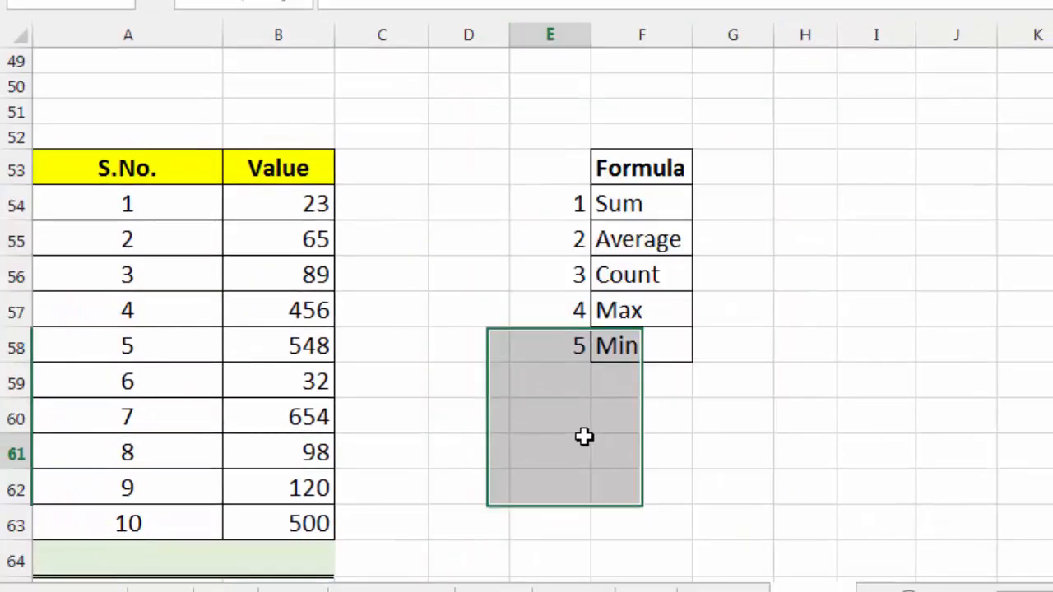
{"action": "left_click", "coordinate": [675, 179]}
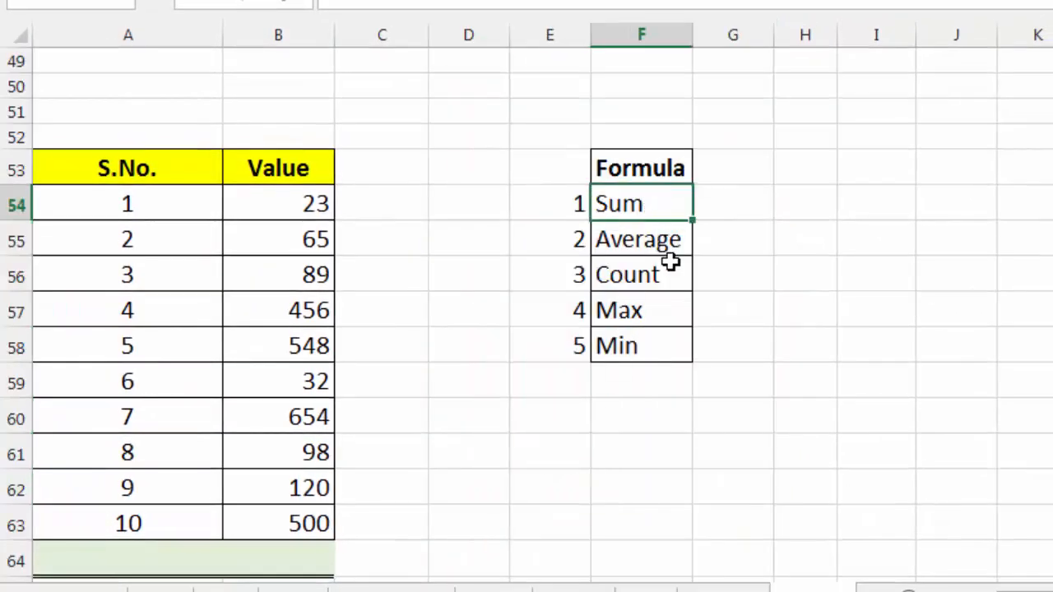
{"action": "key", "text": "Down"}
{"action": "key", "text": "Down"}
{"action": "left_click", "coordinate": [669, 311]}
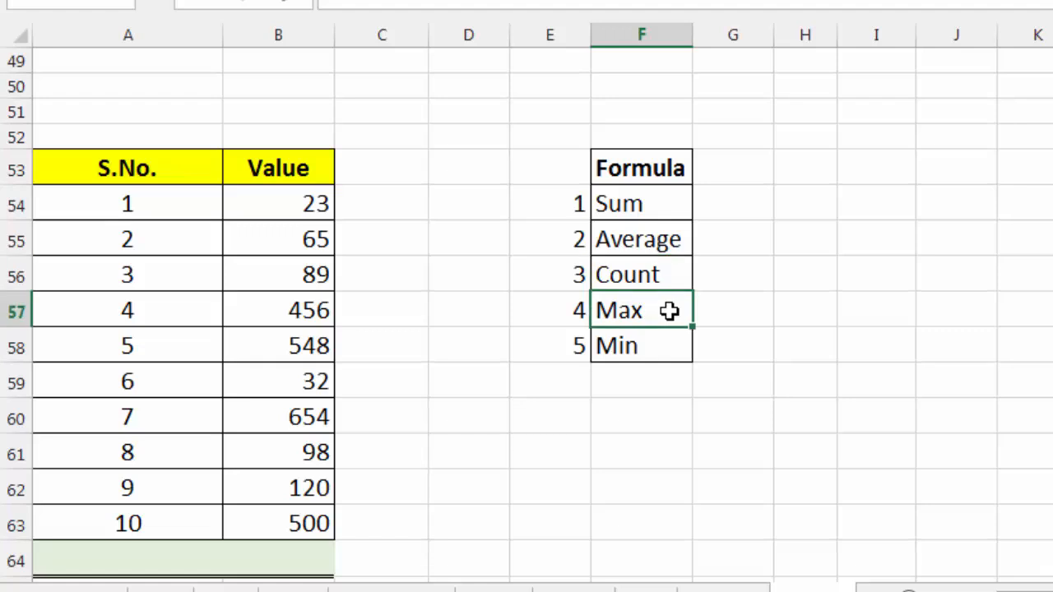
- Start a CHOOSE formula in A64 with C53 as its index number
{"action": "scroll", "coordinate": [369, 458], "scroll_direction": "down", "scroll_amount": 1}
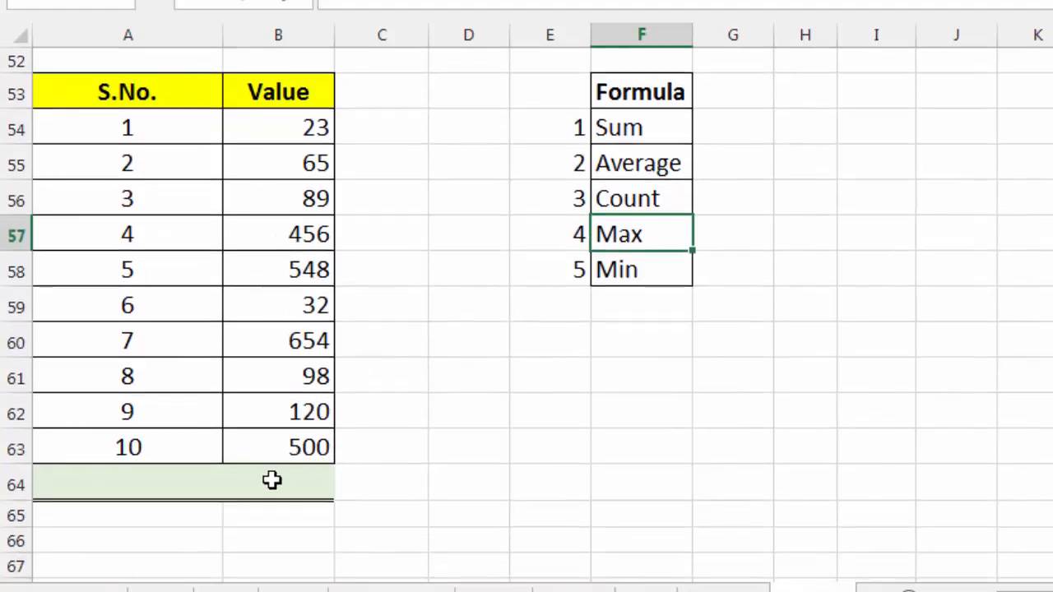
{"action": "left_click", "coordinate": [284, 475]}
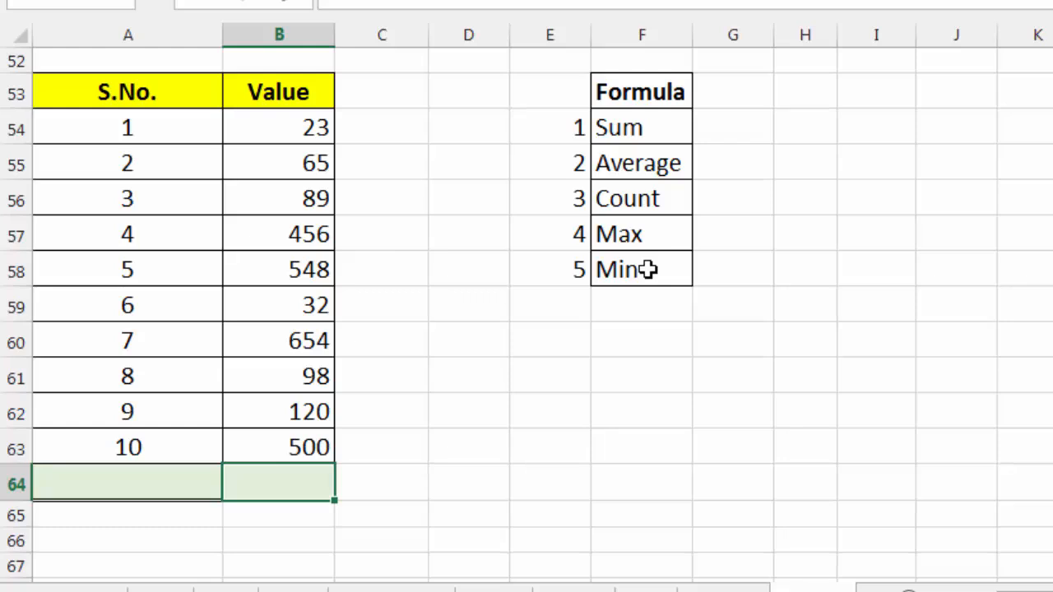
{"action": "left_click", "coordinate": [151, 482]}
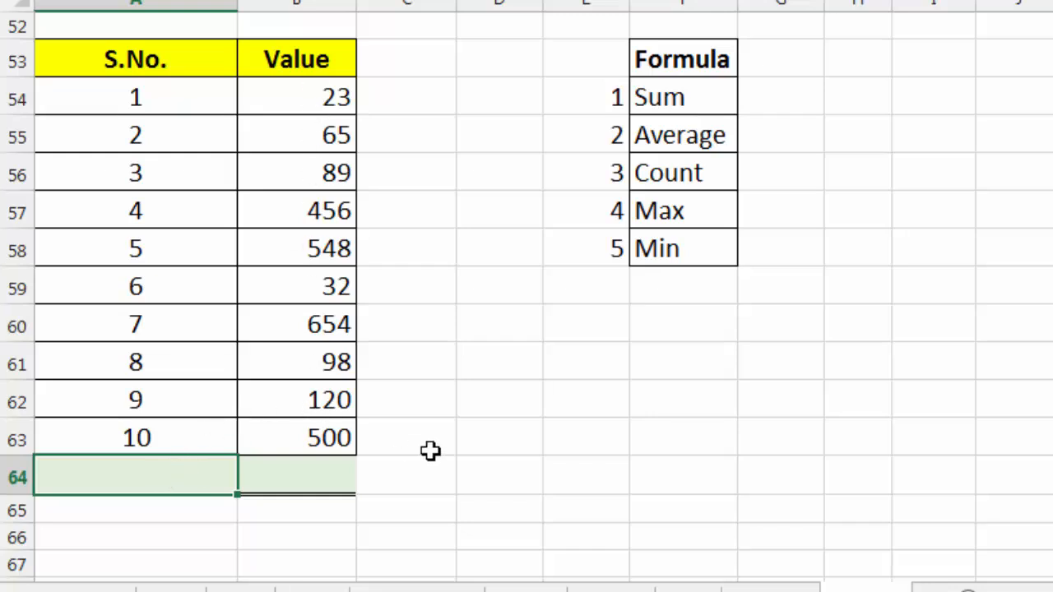
{"action": "type", "text": "="}
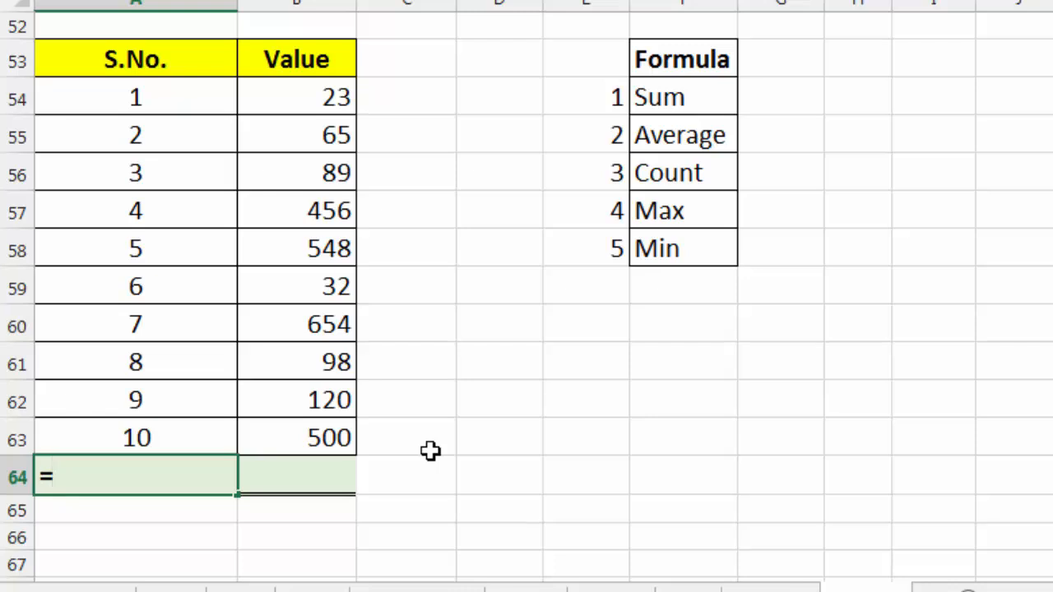
{"action": "type", "text": "choo"}
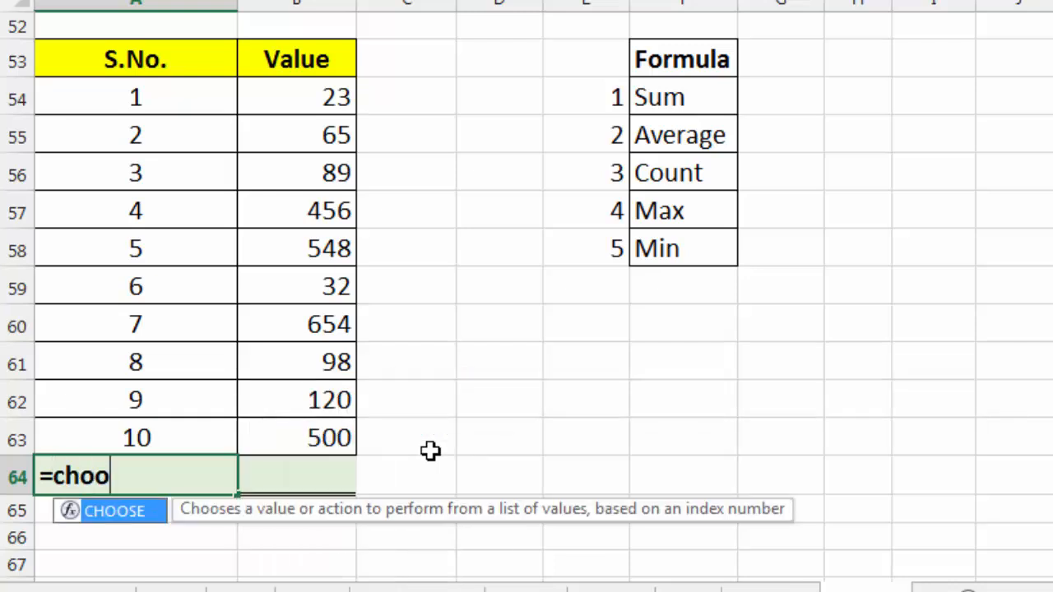
{"action": "type", "text": "se("}
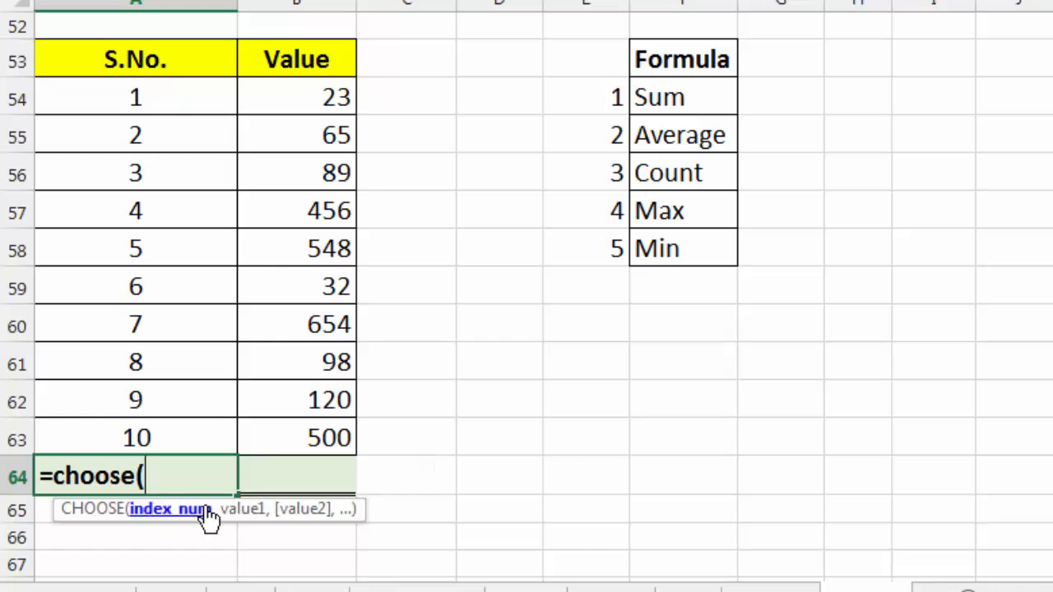
{"action": "left_click", "coordinate": [416, 63]}
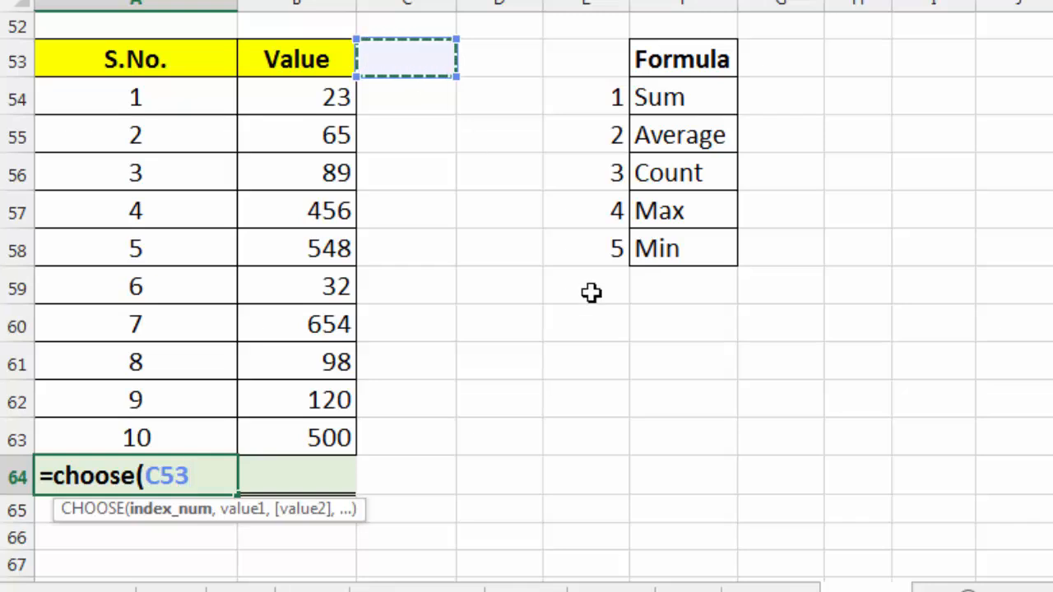
{"action": "type", "text": ","}
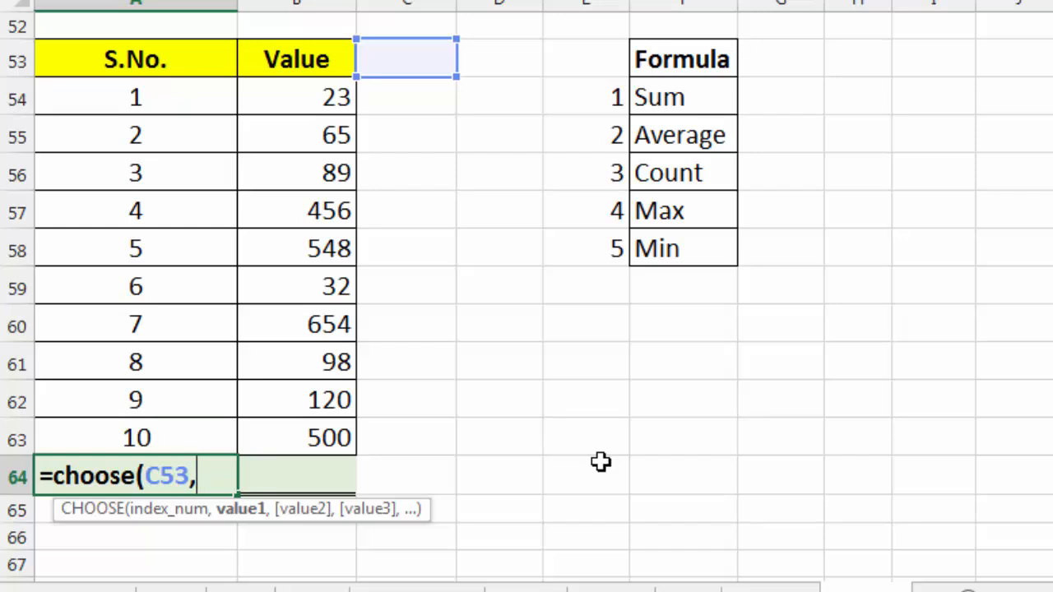
{"action": "type", "text": "\"sum"}
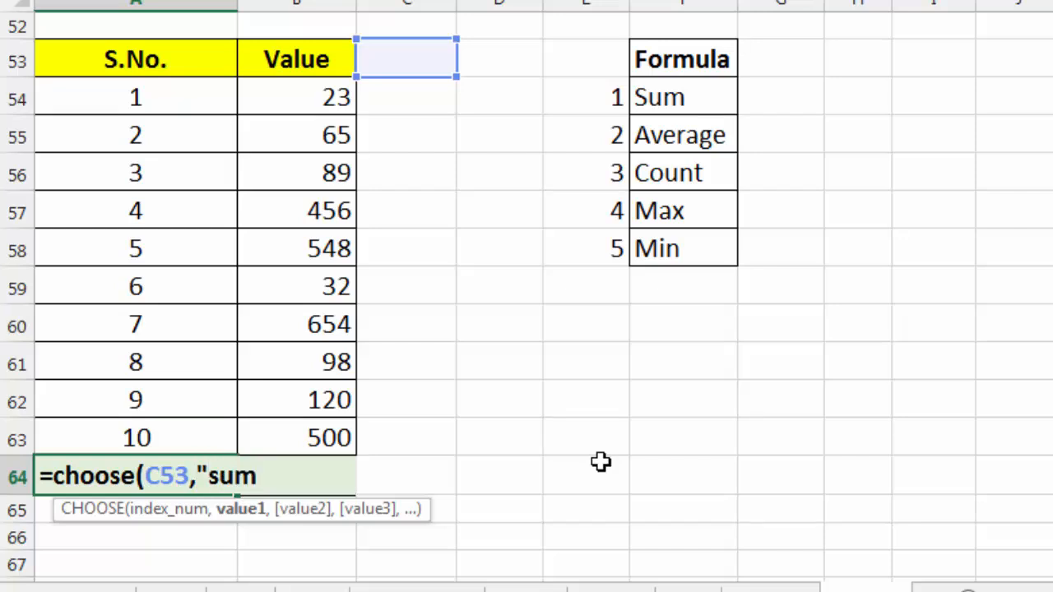
{"action": "type", "text": "\",\""}
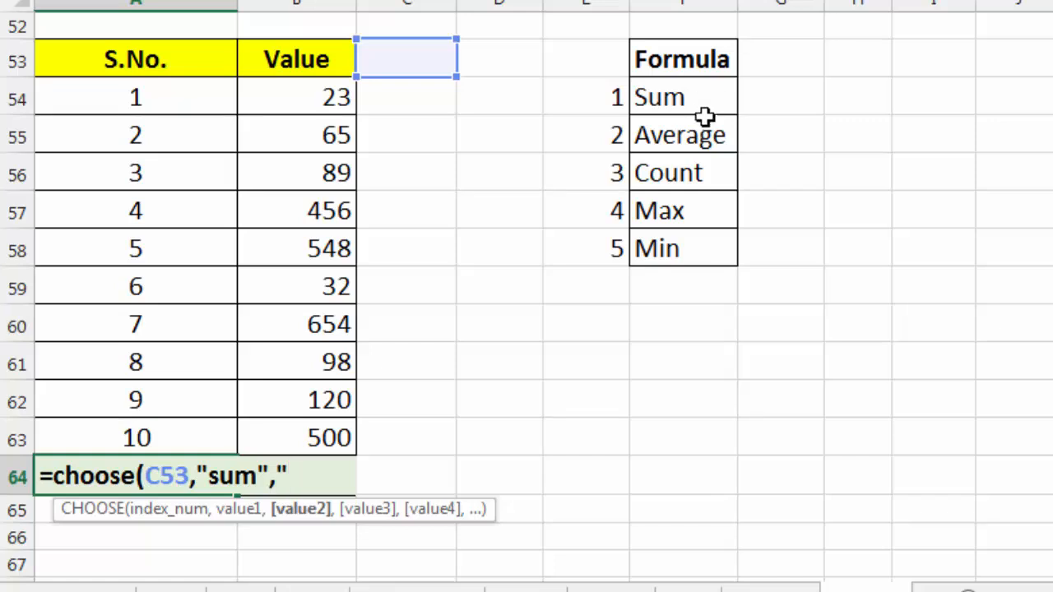
{"action": "key", "text": "BackSpace"}
{"action": "key", "text": "BackSpace"}
{"action": "key", "text": "BackSpace"}
{"action": "key", "text": "BackSpace"}
{"action": "key", "text": "BackSpace"}
{"action": "key", "text": "BackSpace"}
{"action": "key", "text": "BackSpace"}
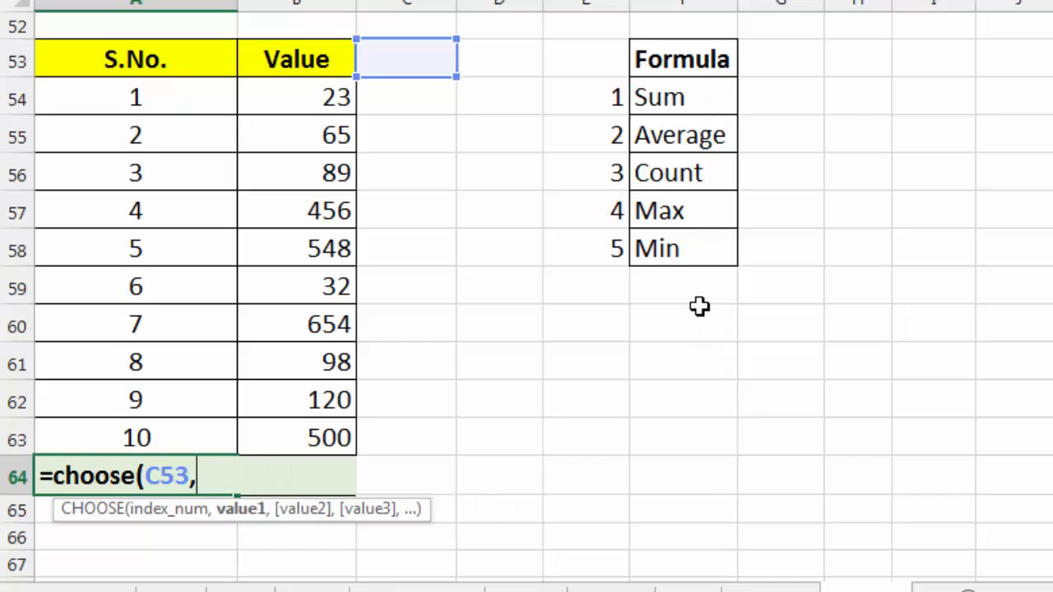
- Add the Formula list cells F54, F55, F56, F57 and F58 as the five values and close A64's CHOOSE formula
{"action": "left_click", "coordinate": [683, 99]}
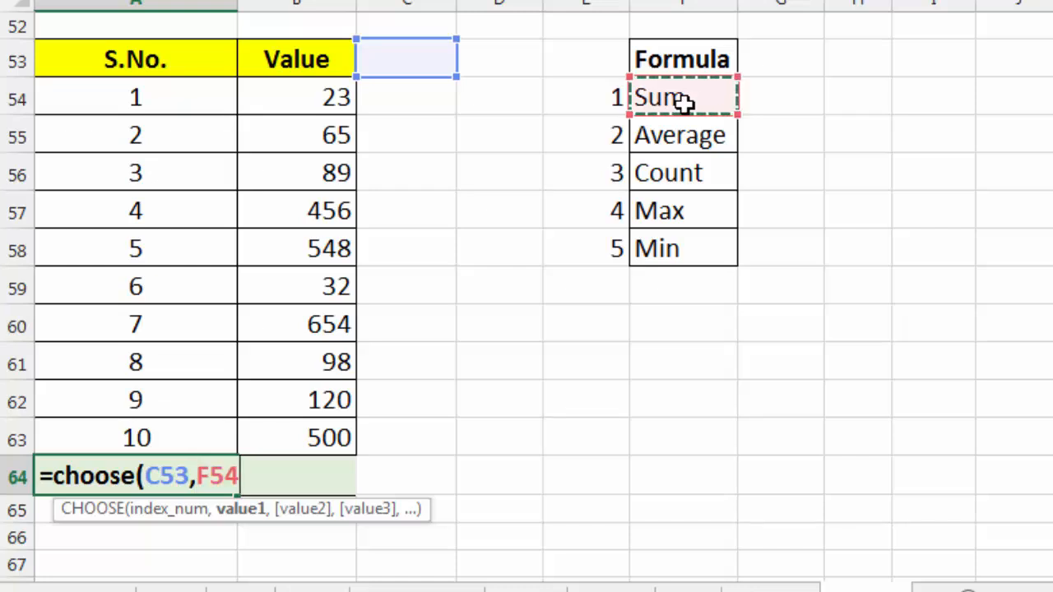
{"action": "type", "text": ","}
{"action": "left_click", "coordinate": [684, 135]}
{"action": "type", "text": ","}
{"action": "left_click", "coordinate": [687, 172]}
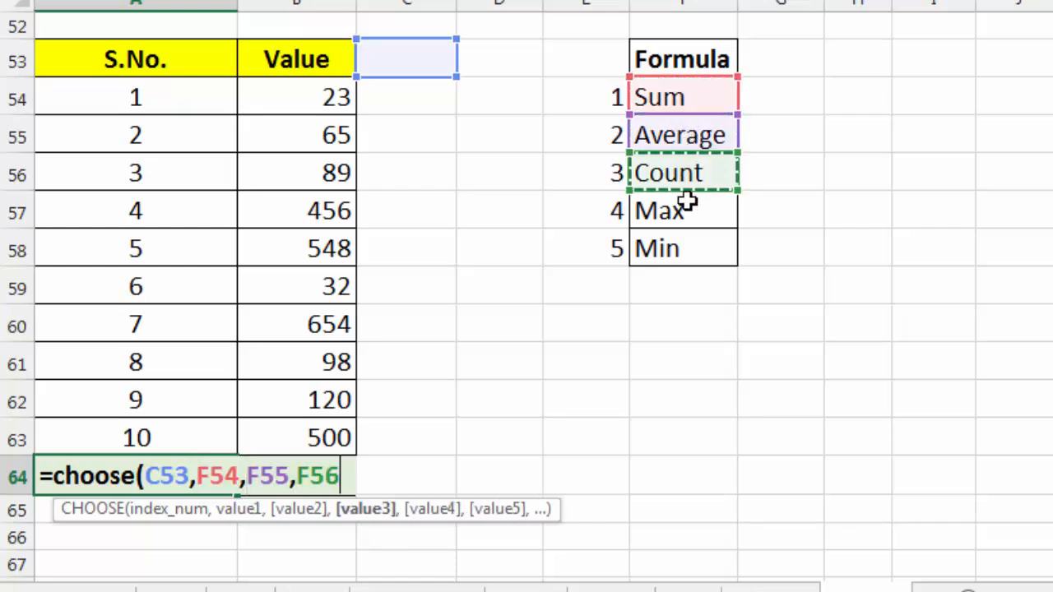
{"action": "type", "text": ","}
{"action": "left_click", "coordinate": [688, 206]}
{"action": "type", "text": ","}
{"action": "left_click", "coordinate": [690, 240]}
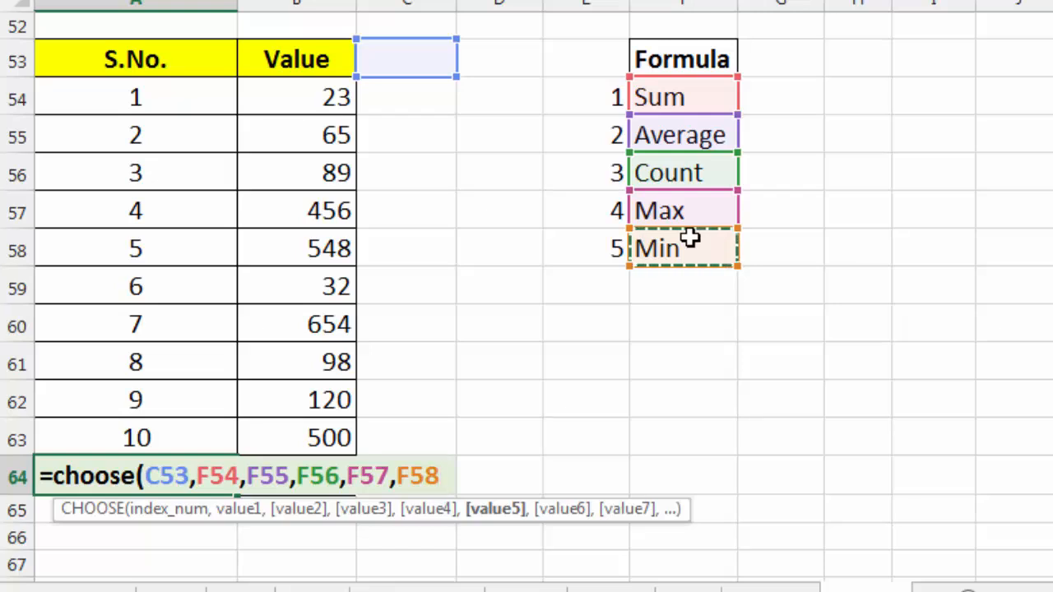
{"action": "type", "text": ")"}
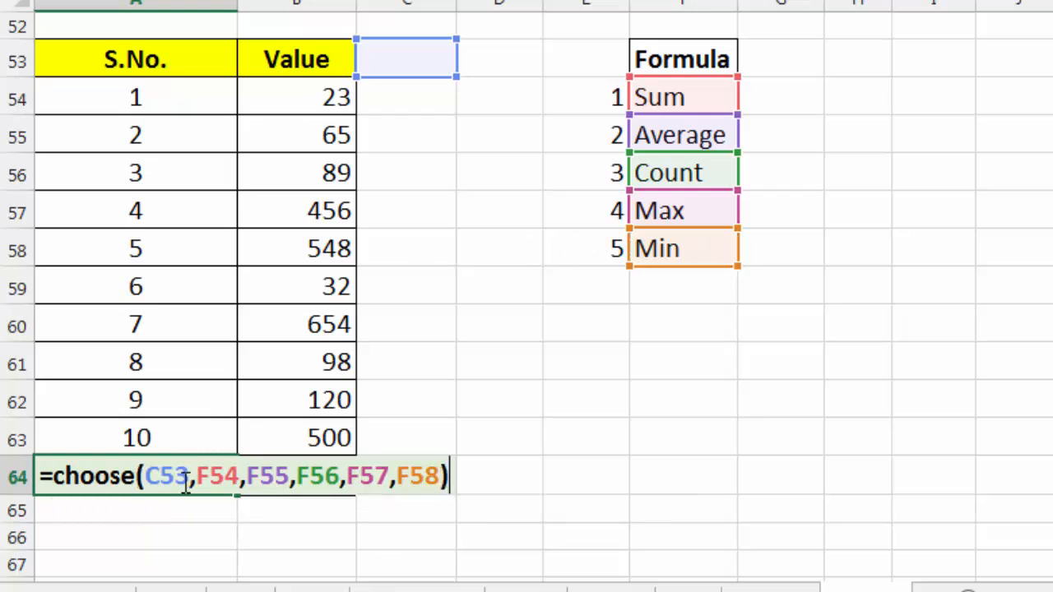
- Make the references F54 to F58 in A64's CHOOSE formula absolute and enter the formula
{"action": "left_click_drag", "start_coordinate": [196, 479], "coordinate": [439, 479]}
{"action": "key", "text": "F4"}
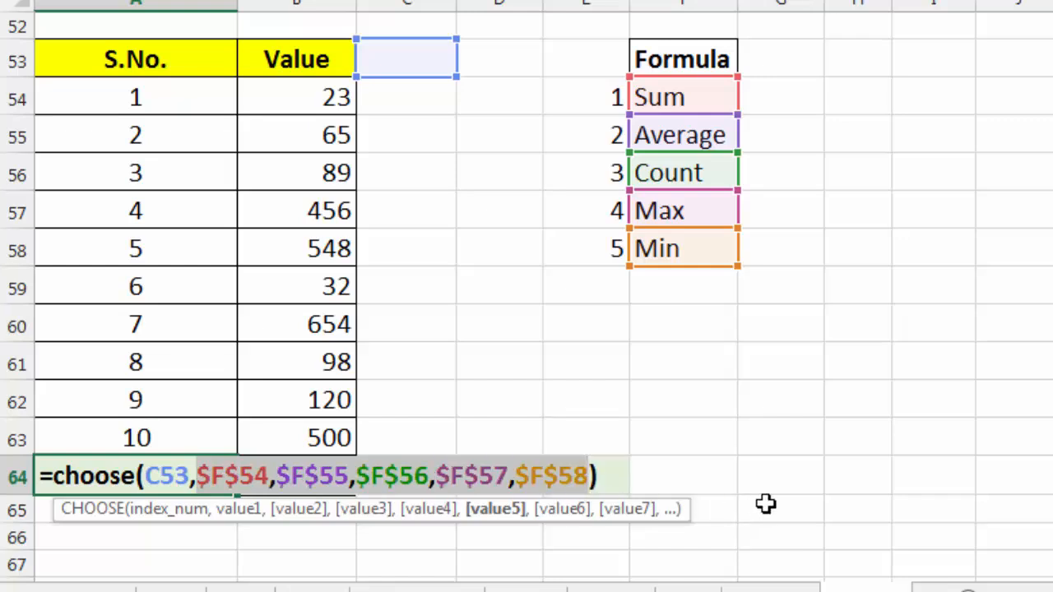
{"action": "key", "text": "Return"}
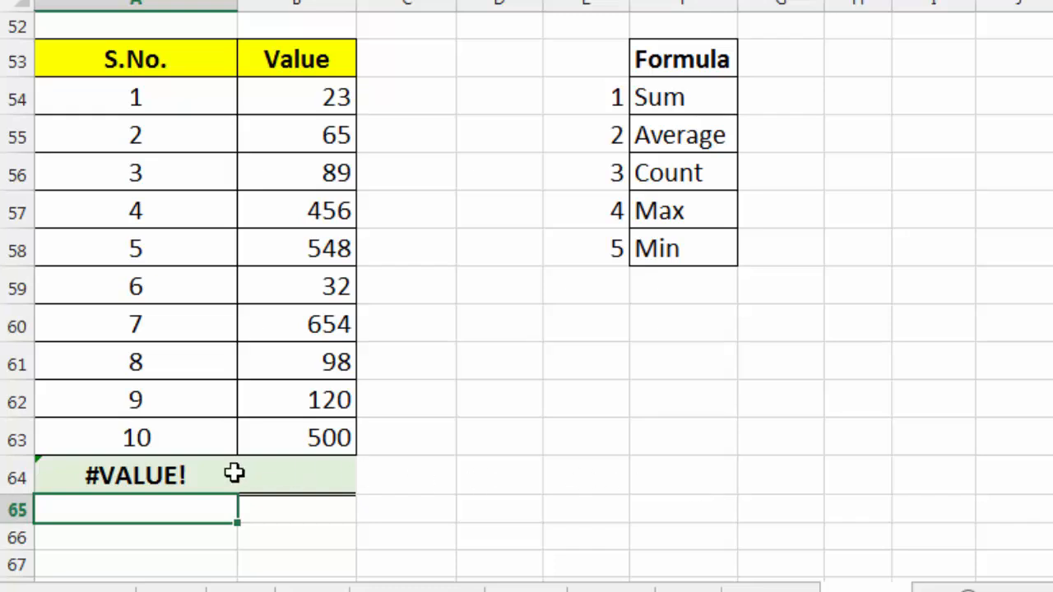
- Test A64's CHOOSE formula with index number 3 in C53 and clear that number again
{"action": "left_click", "coordinate": [412, 64]}
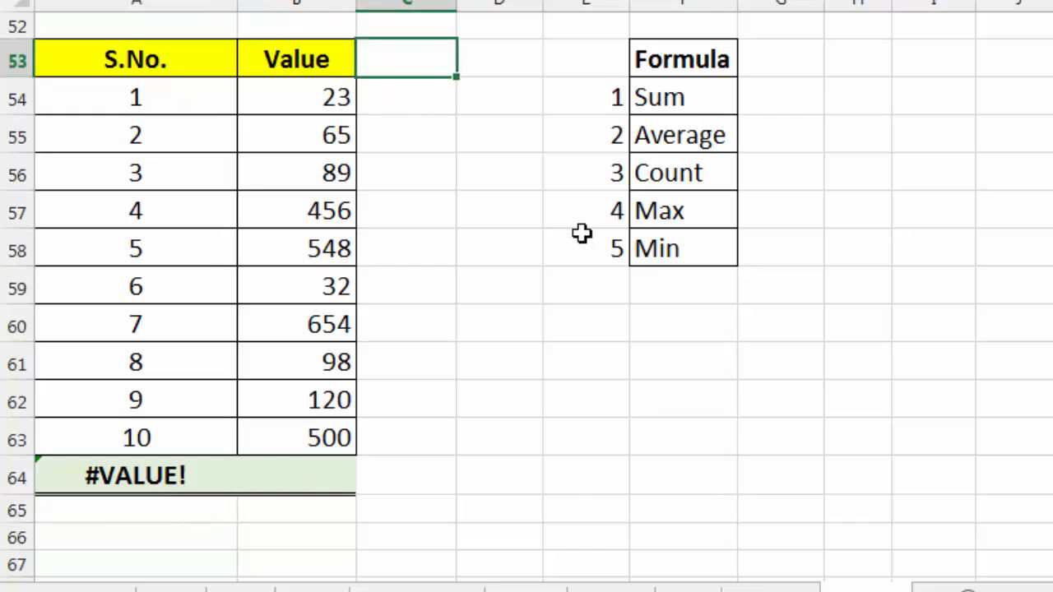
{"action": "type", "text": "3"}
{"action": "key", "text": "Return"}
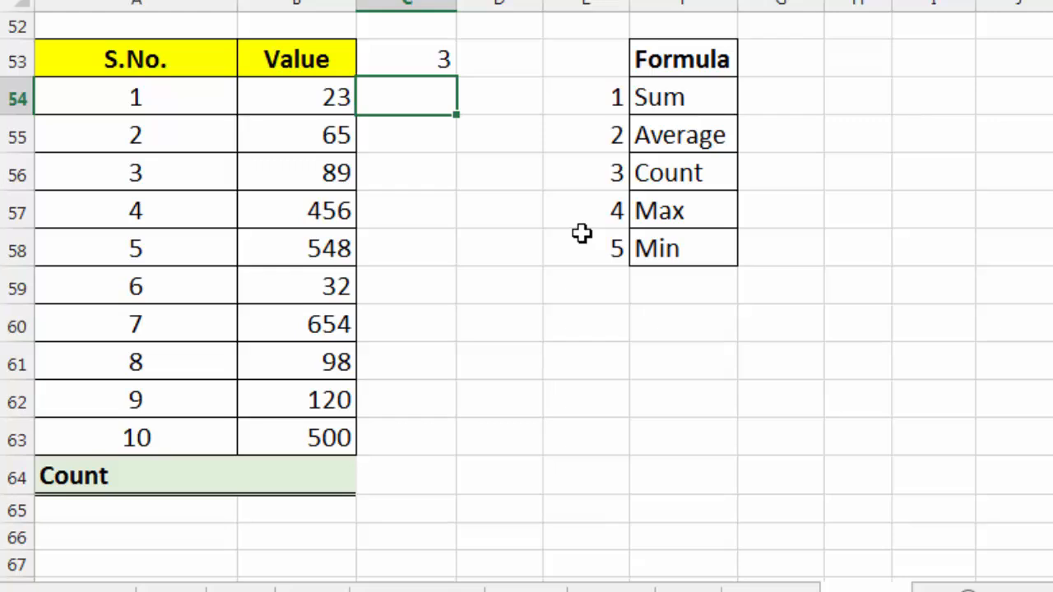
{"action": "left_click", "coordinate": [397, 62]}
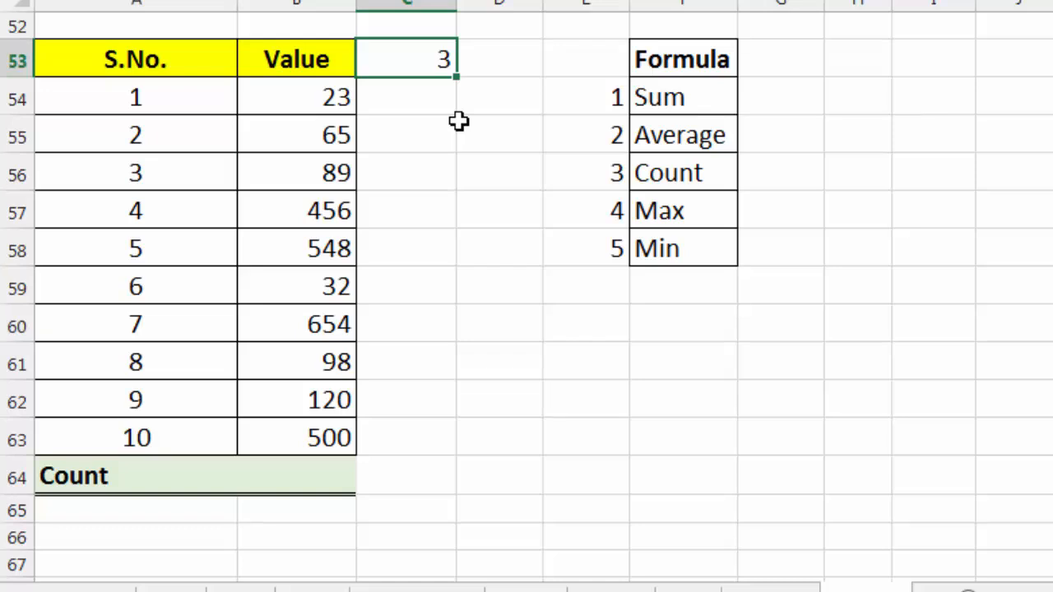
{"action": "key", "text": "Delete"}
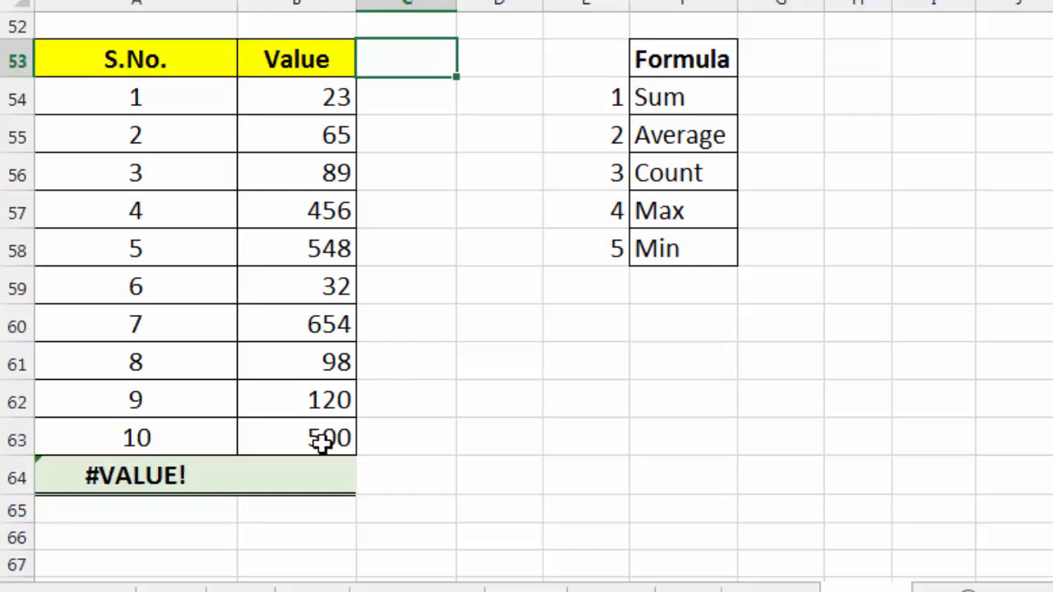
- Start a CHOOSE formula in B64 with C53 as its index number
{"action": "left_click", "coordinate": [300, 474]}
{"action": "type", "text": "=cho"}
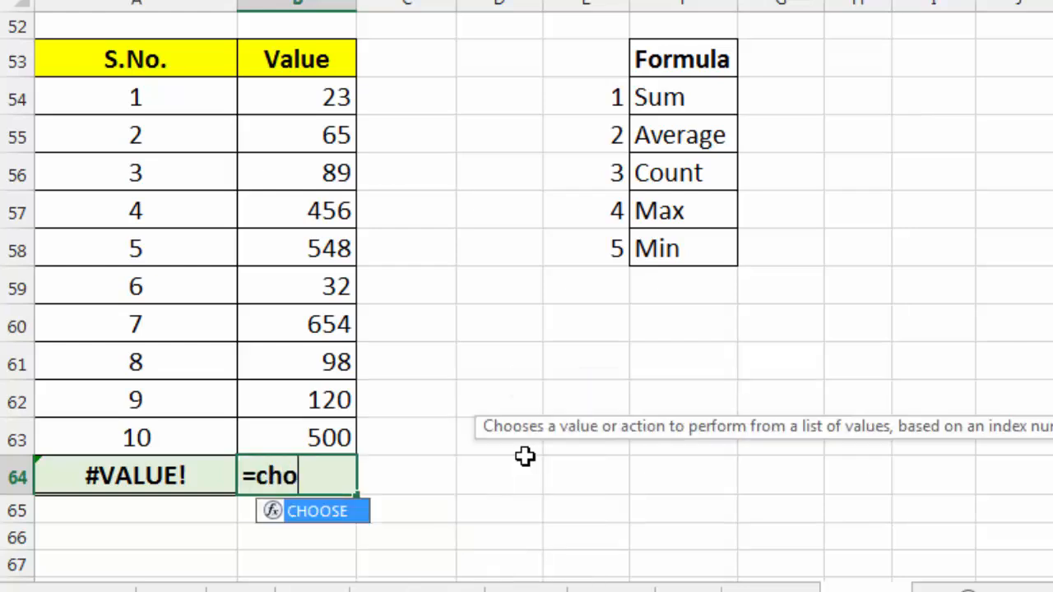
{"action": "type", "text": "ose"}
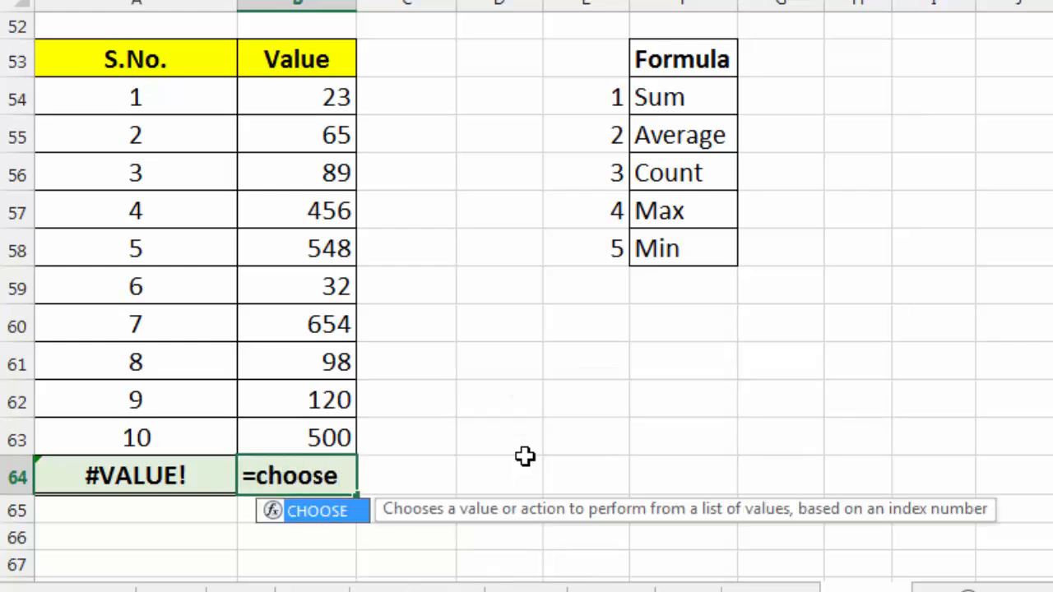
{"action": "type", "text": "("}
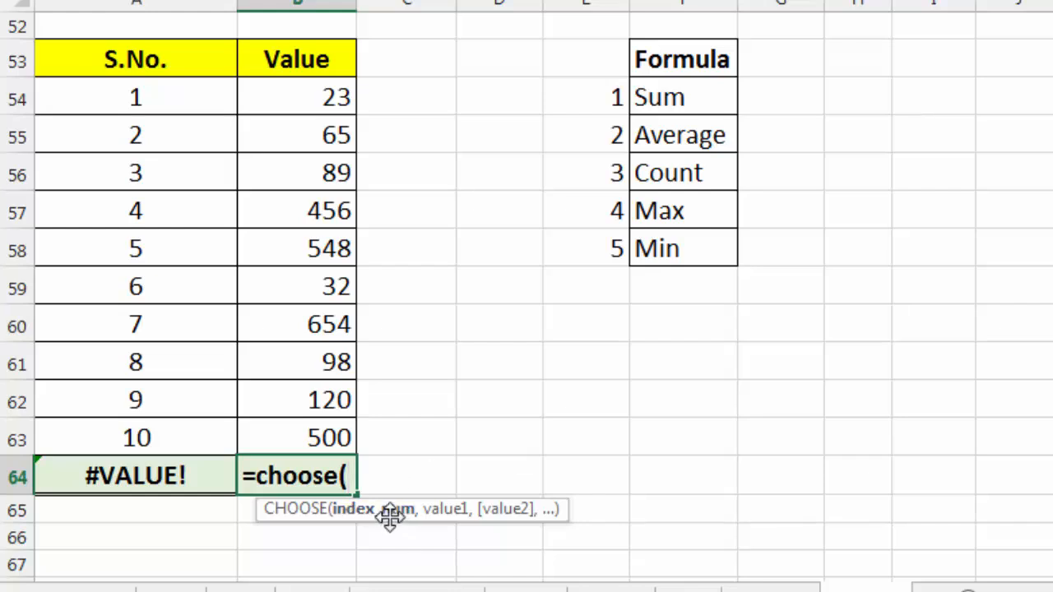
{"action": "left_click", "coordinate": [415, 61]}
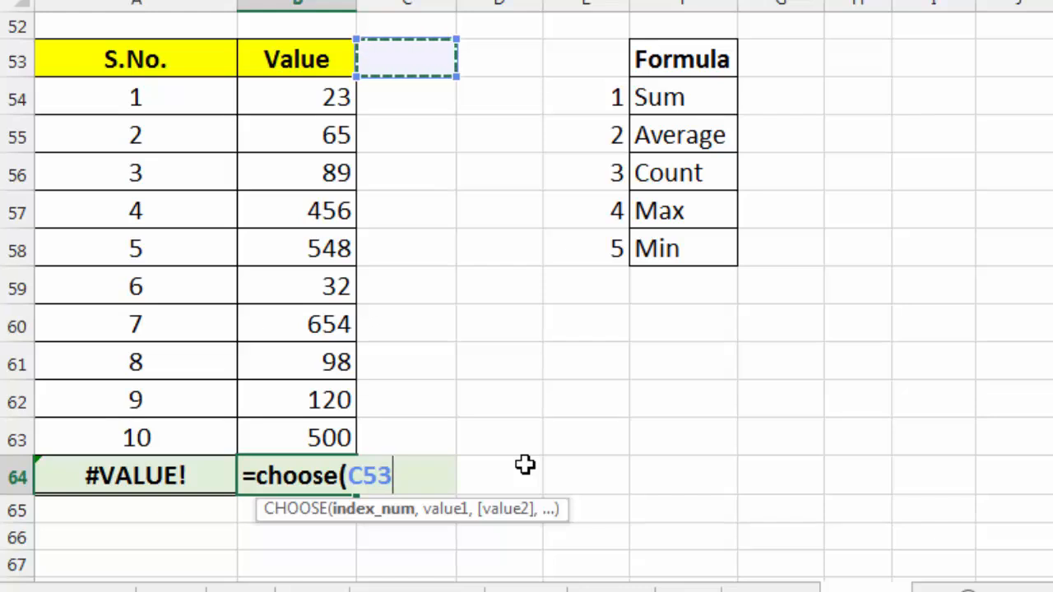
{"action": "type", "text": ","}
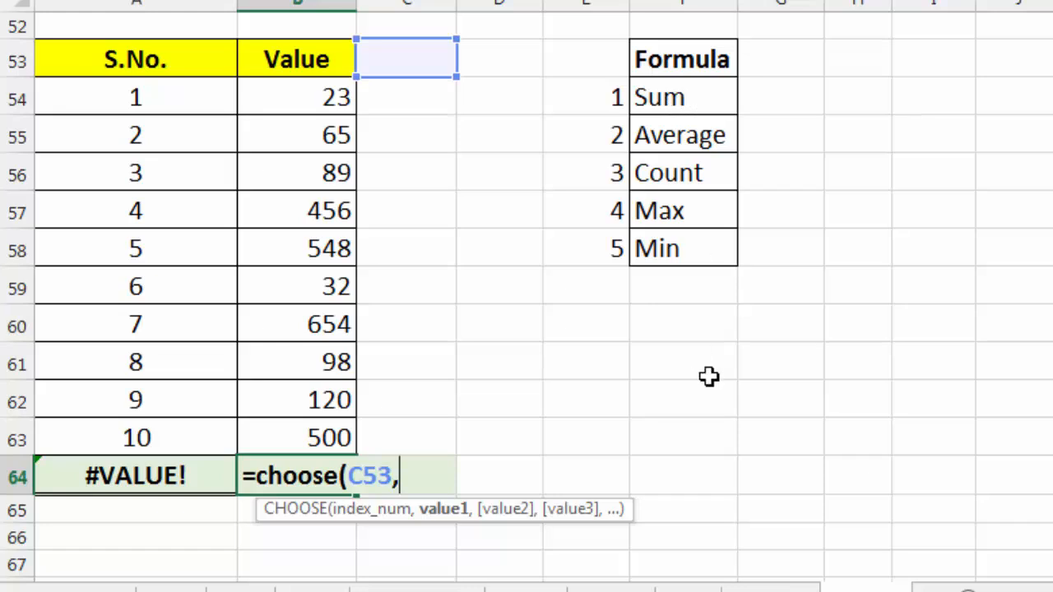
- Add SUM(B54:B63) and AVERAGE(B54:B63) as the first two values of B64's CHOOSE formula
{"action": "type", "text": "sum("}
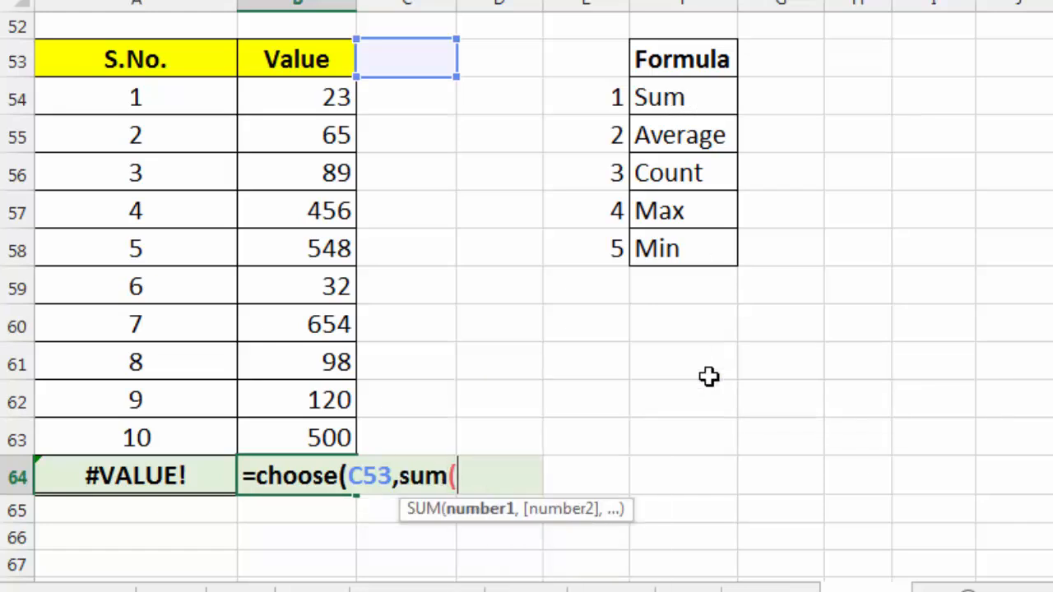
{"action": "left_click_drag", "start_coordinate": [338, 104], "coordinate": [324, 423]}
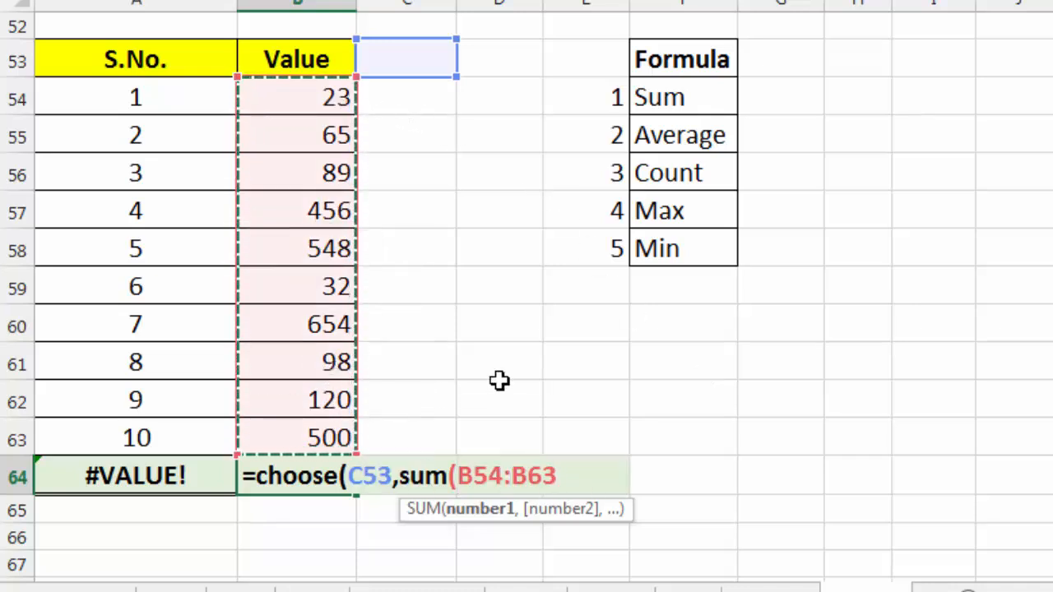
{"action": "type", "text": "),"}
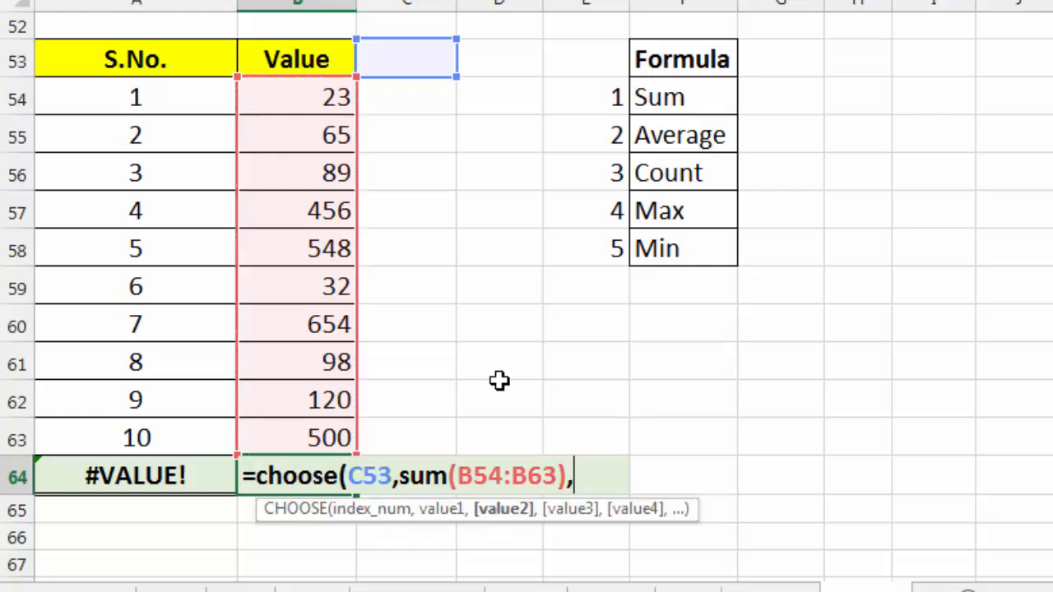
{"action": "type", "text": "average"}
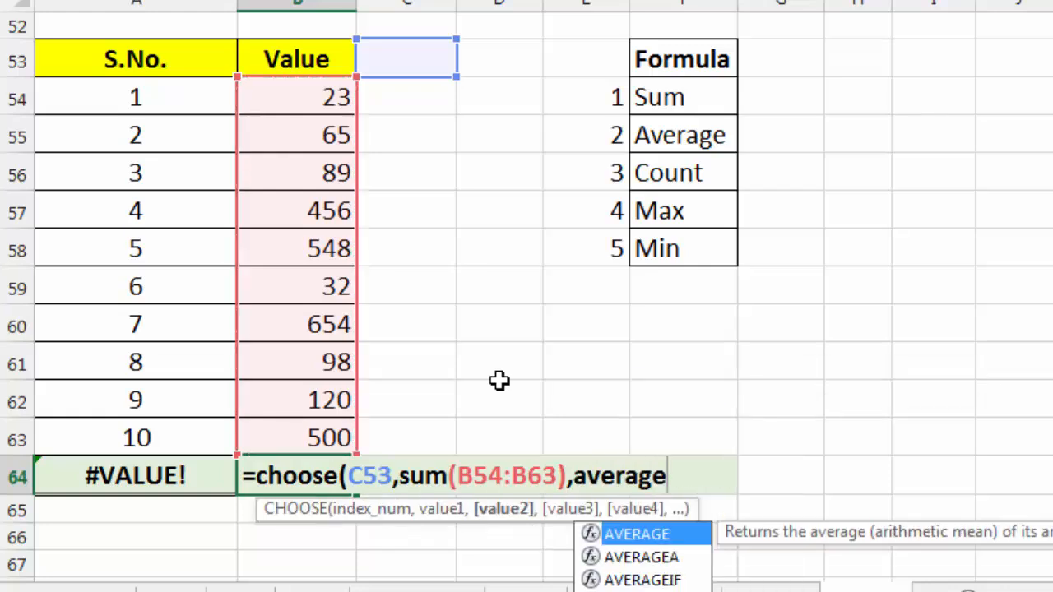
{"action": "type", "text": "("}
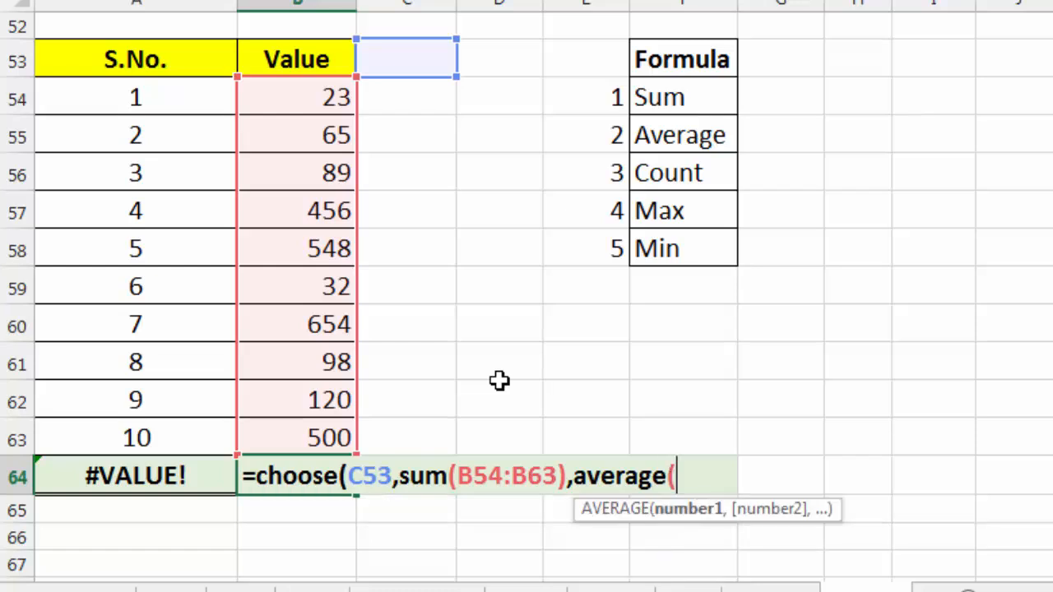
{"action": "left_click_drag", "start_coordinate": [308, 104], "coordinate": [315, 436]}
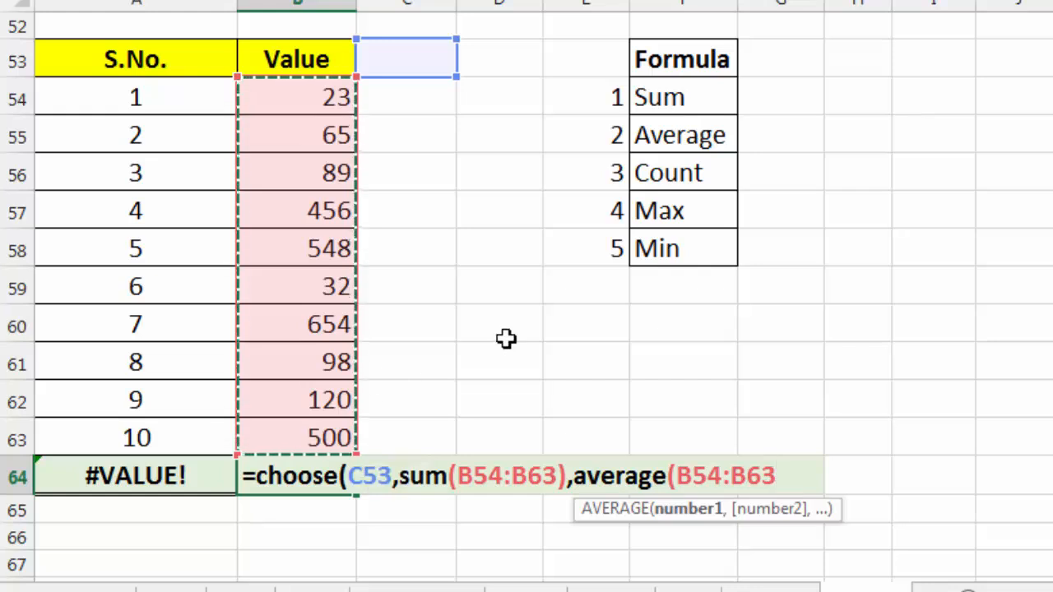
{"action": "type", "text": "),"}
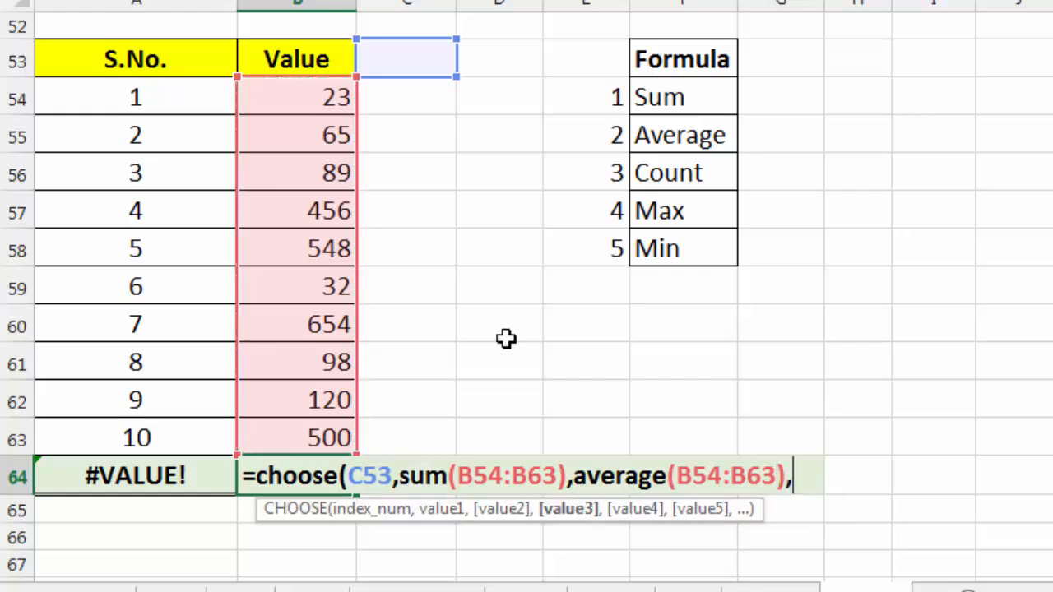
- Add COUNT(B54:B63) and MAX(B54:B63) as the third and fourth values of B64's CHOOSE formula
{"action": "type", "text": "con"}
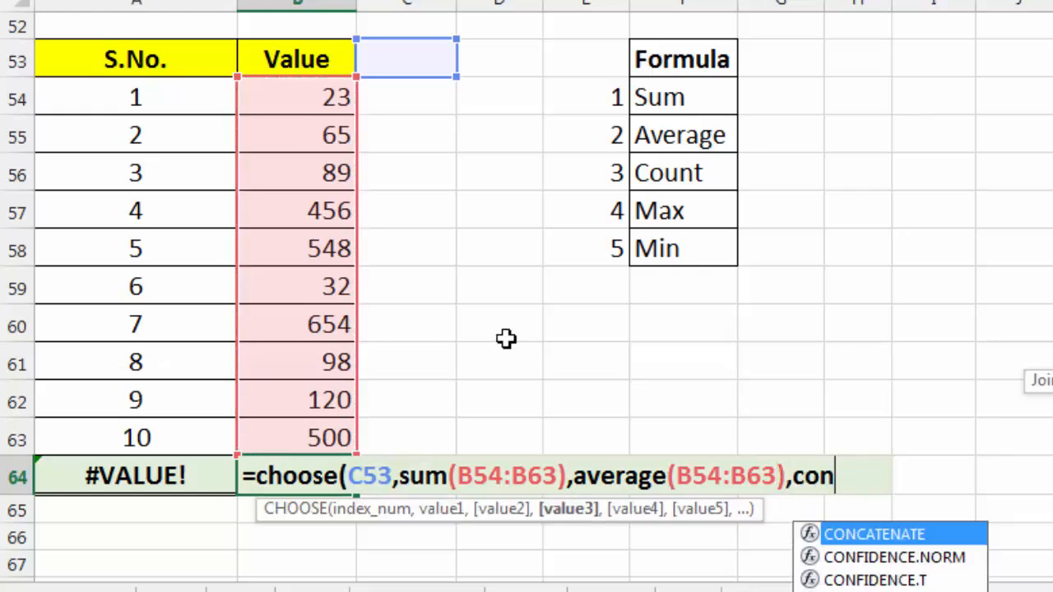
{"action": "key", "text": "BackSpace"}
{"action": "type", "text": "unt("}
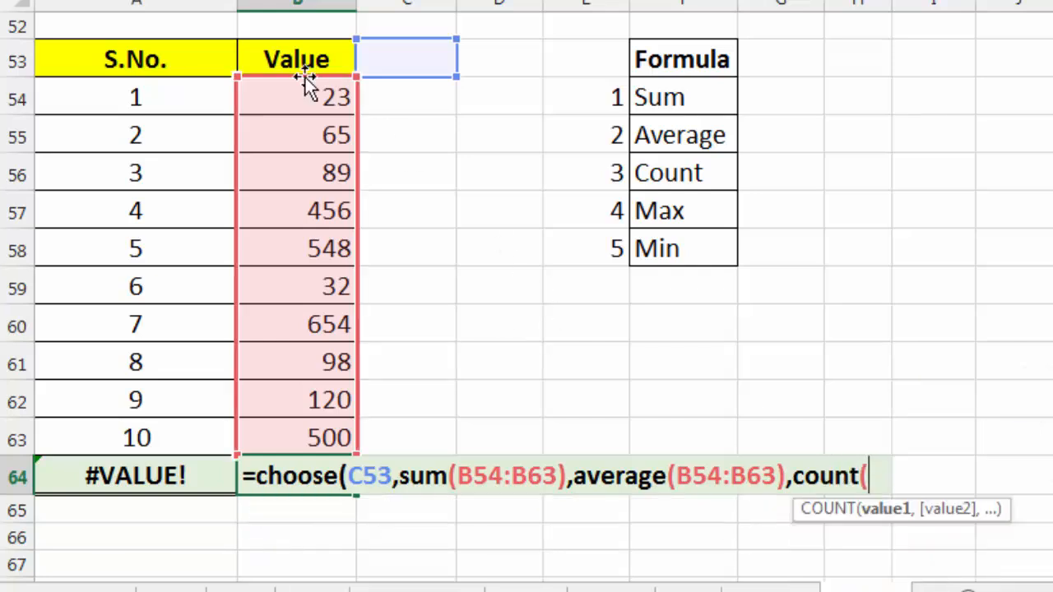
{"action": "left_click_drag", "start_coordinate": [305, 96], "coordinate": [294, 431]}
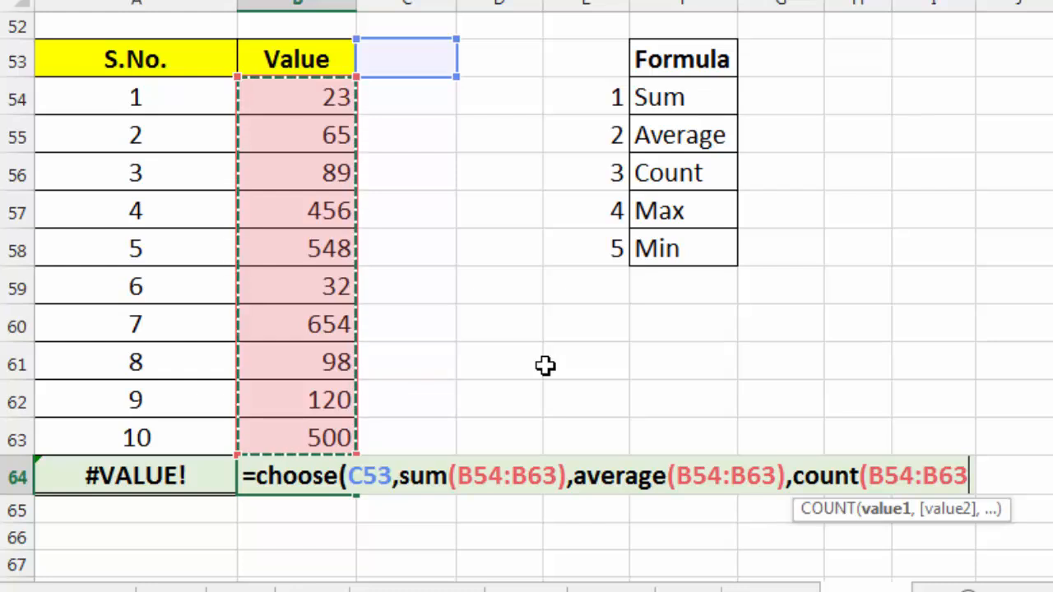
{"action": "type", "text": "),"}
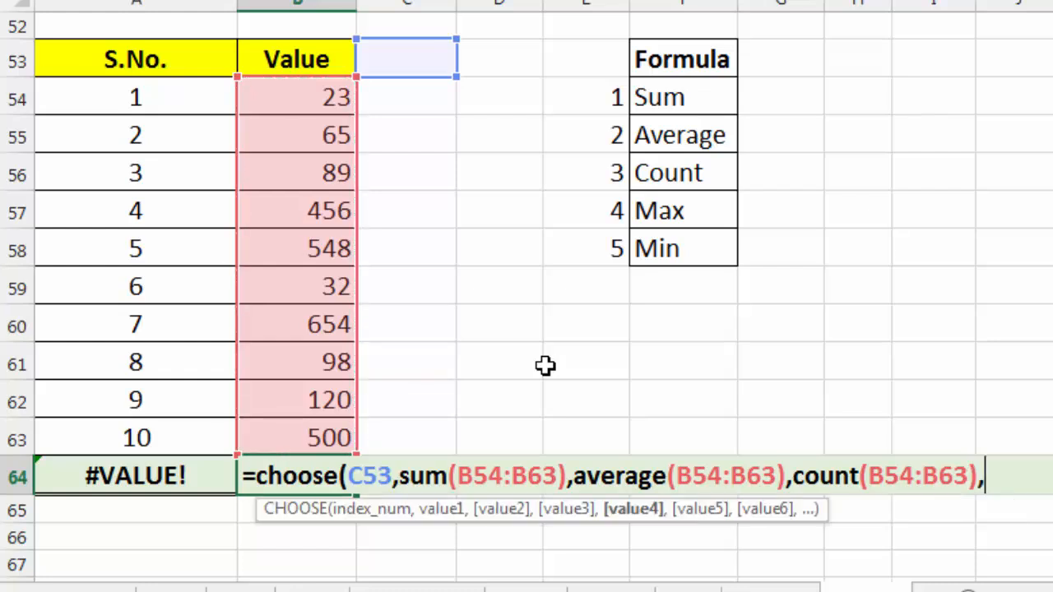
{"action": "type", "text": "max("}
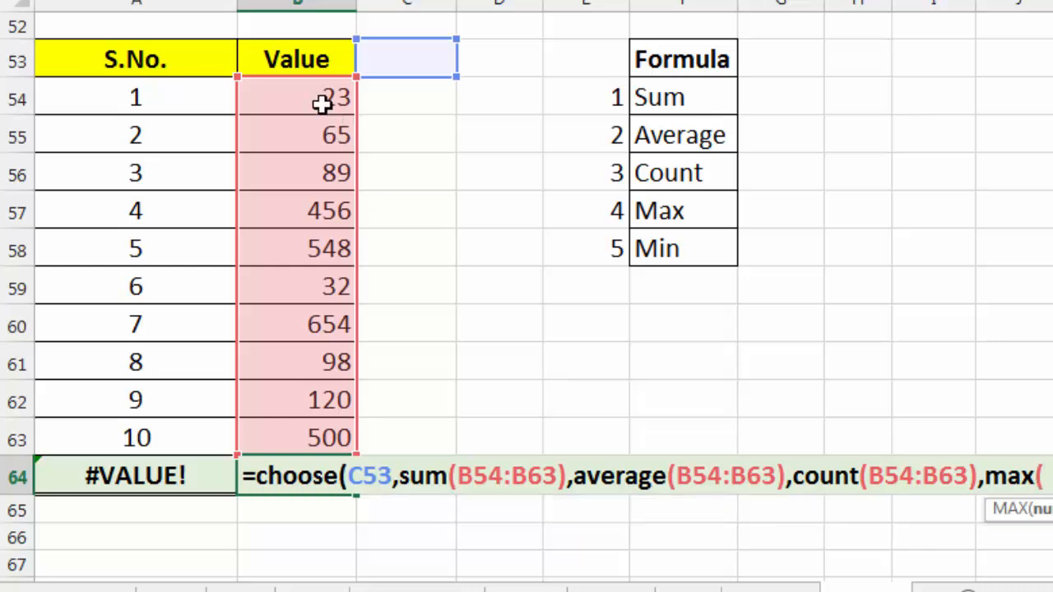
{"action": "left_click_drag", "start_coordinate": [324, 103], "coordinate": [313, 424]}
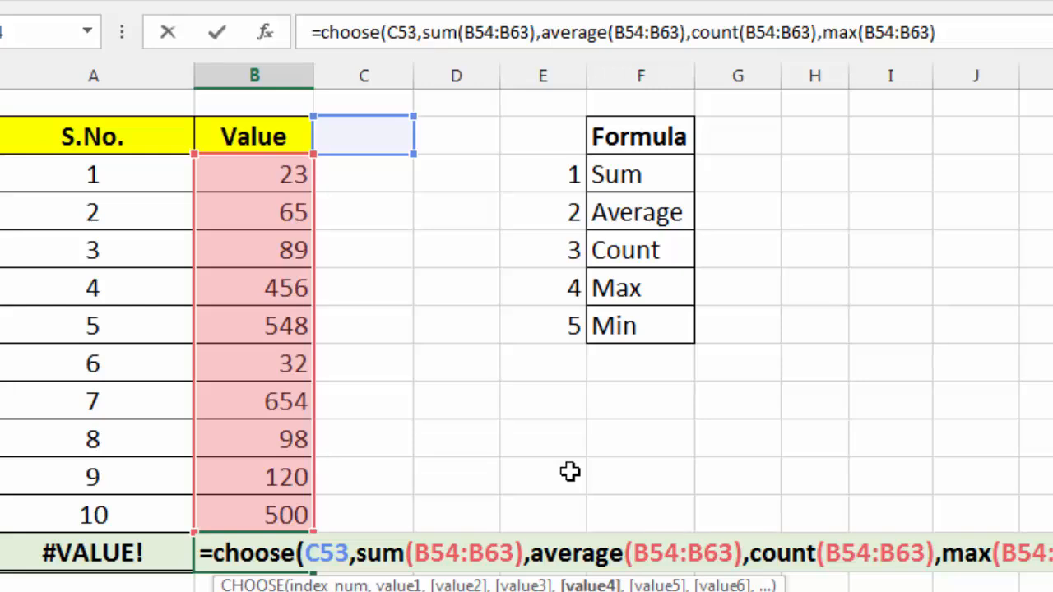
{"action": "type", "text": ","}
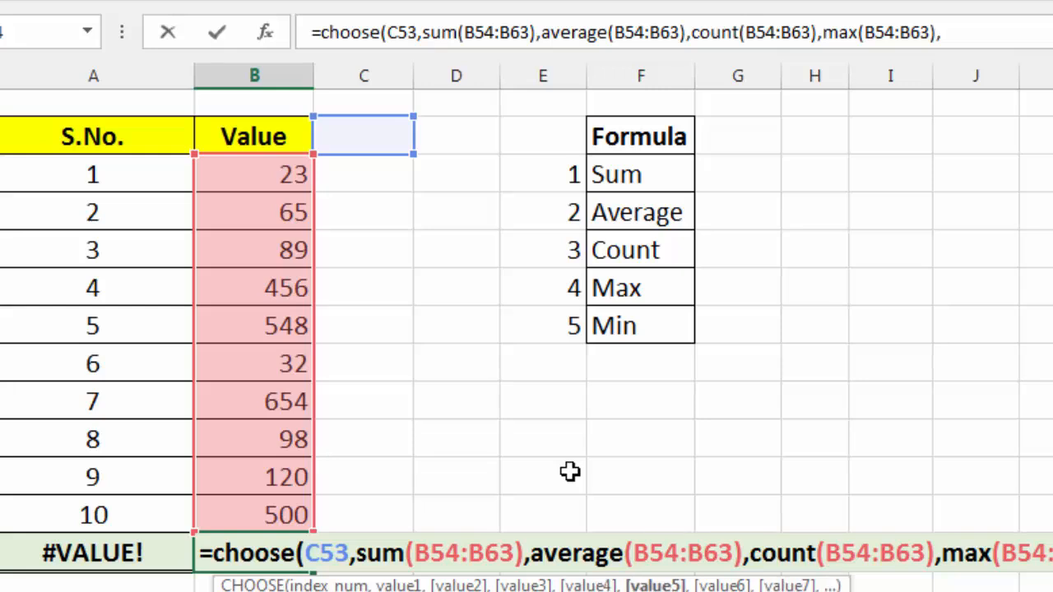
- Add MIN(B54:B63) as the fifth value of B64's CHOOSE formula and enter the completed formula
{"action": "type", "text": "min("}
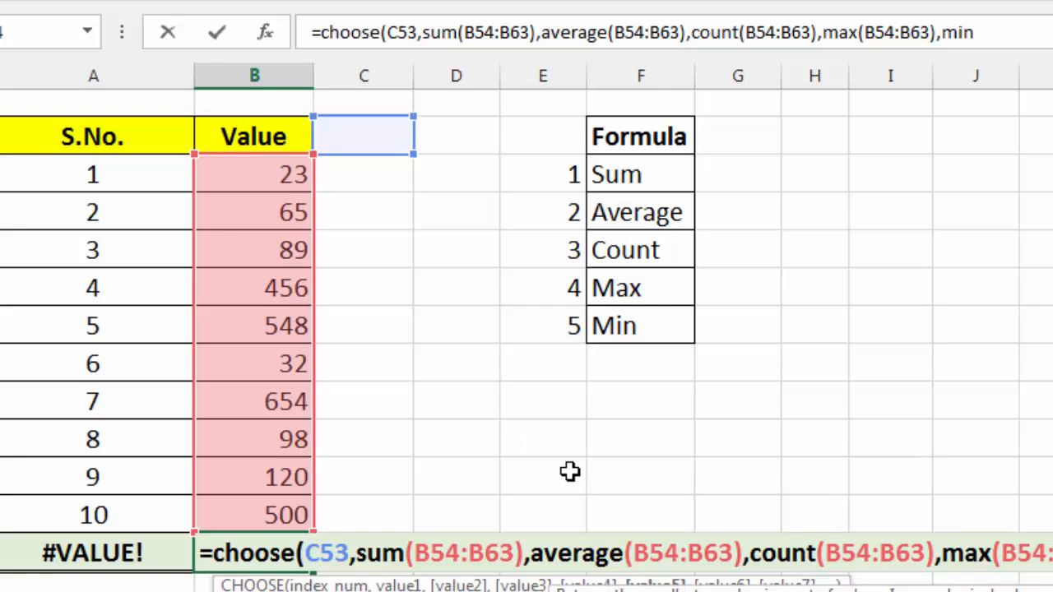
{"action": "left_click_drag", "start_coordinate": [261, 176], "coordinate": [277, 508]}
{"action": "type", "text": ")"}
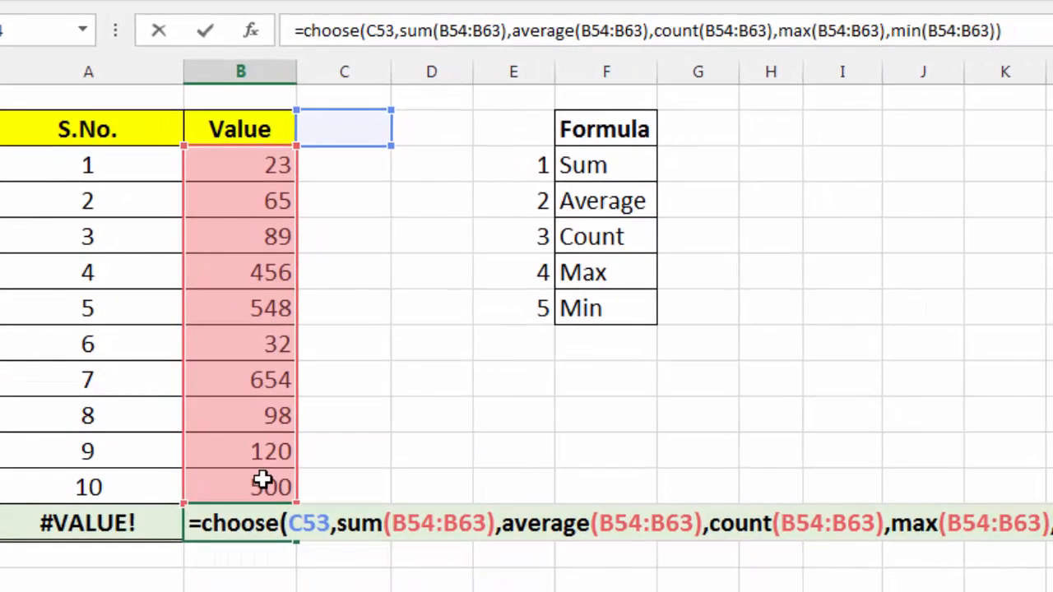
{"action": "key", "text": "Return"}
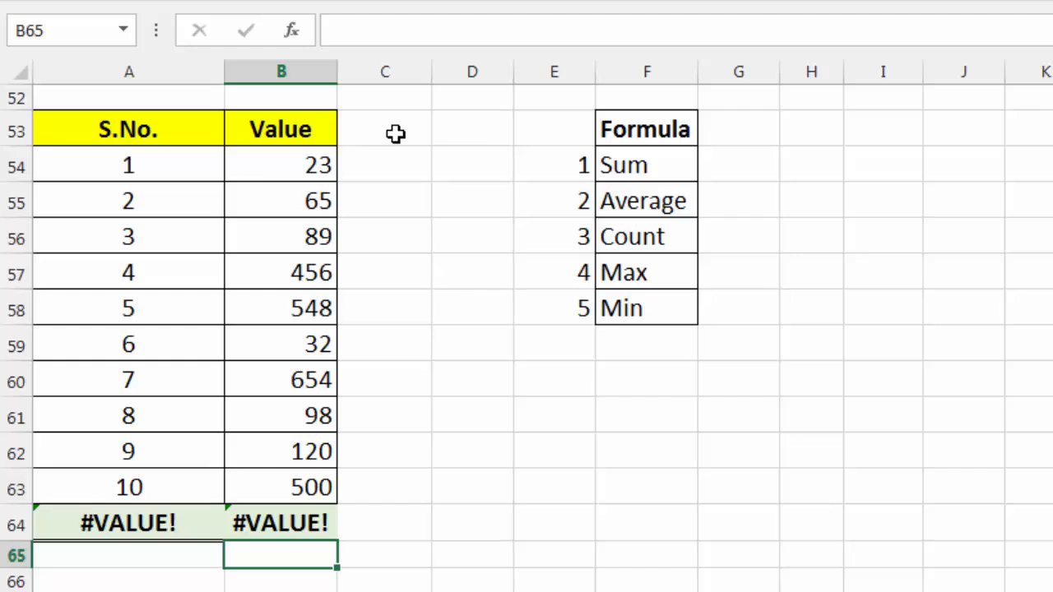
- Insert a Combo Box form control below C53, spanning columns C and D beside the Value column
{"action": "left_click", "coordinate": [395, 135]}
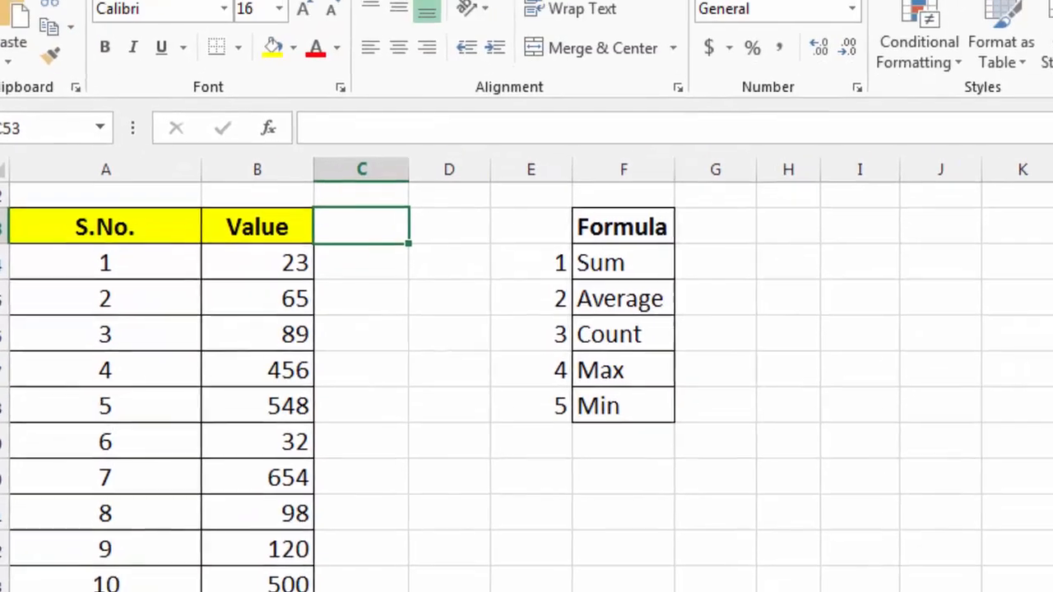
{"action": "left_click", "coordinate": [750, 27]}
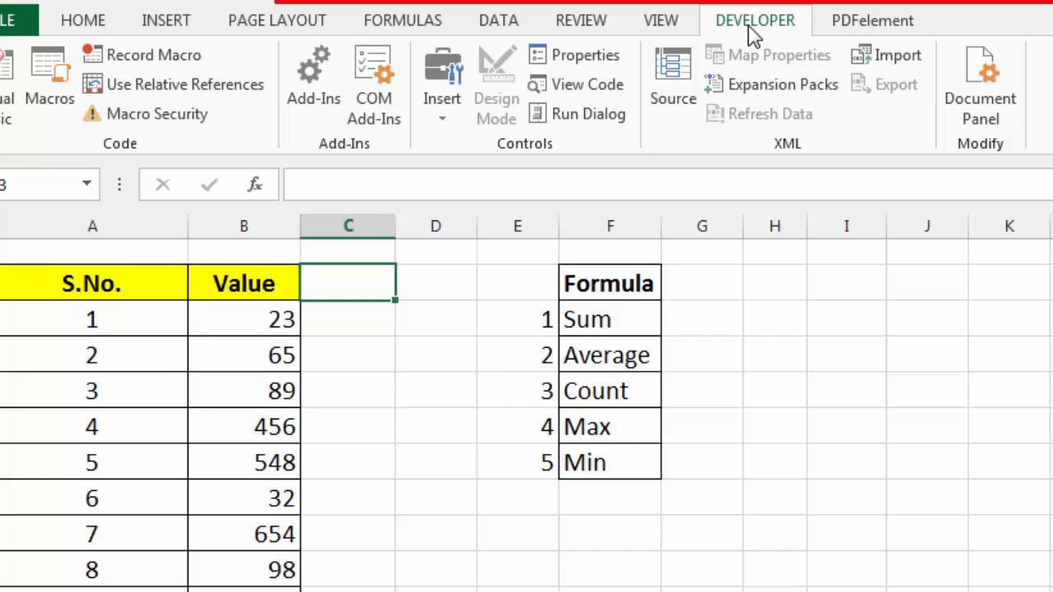
{"action": "left_click", "coordinate": [447, 128]}
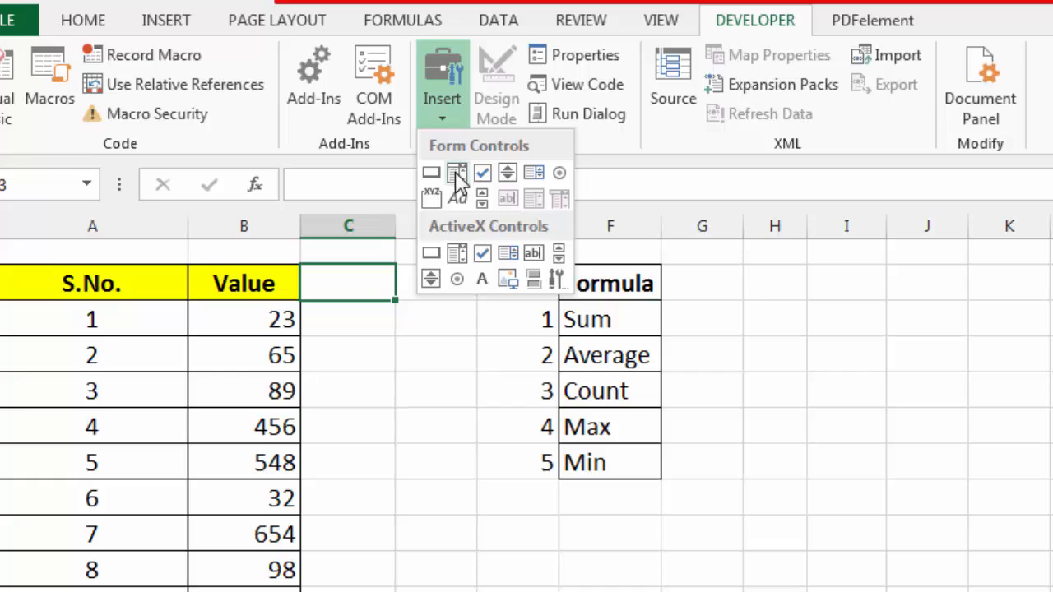
{"action": "left_click", "coordinate": [457, 174]}
{"action": "left_click_drag", "start_coordinate": [315, 325], "coordinate": [444, 359]}
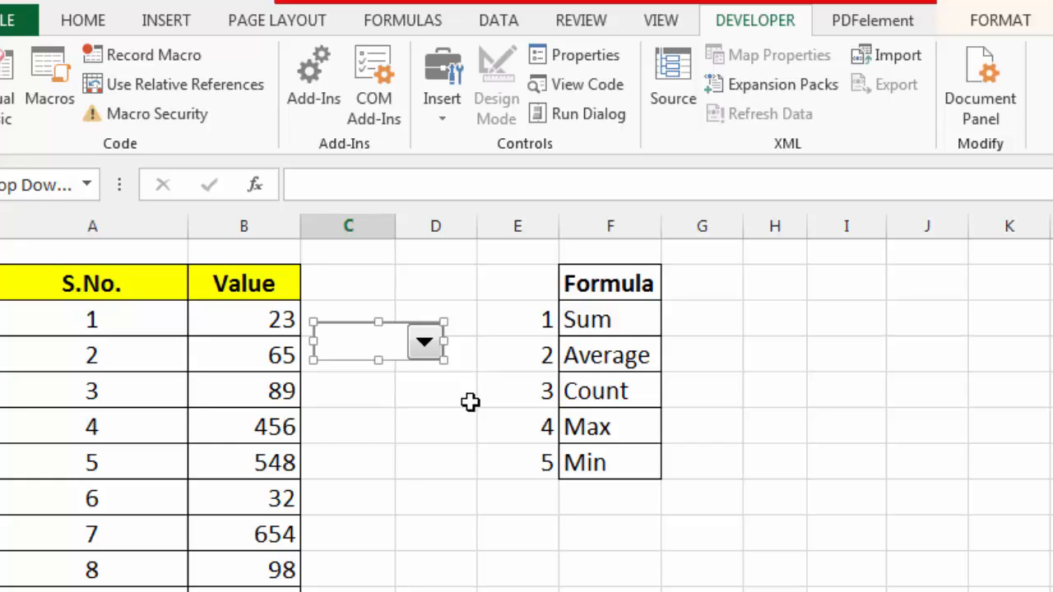
- Set the combo box's input range to the Formula list cells $F$54:$F$58
{"action": "right_click", "coordinate": [360, 342]}
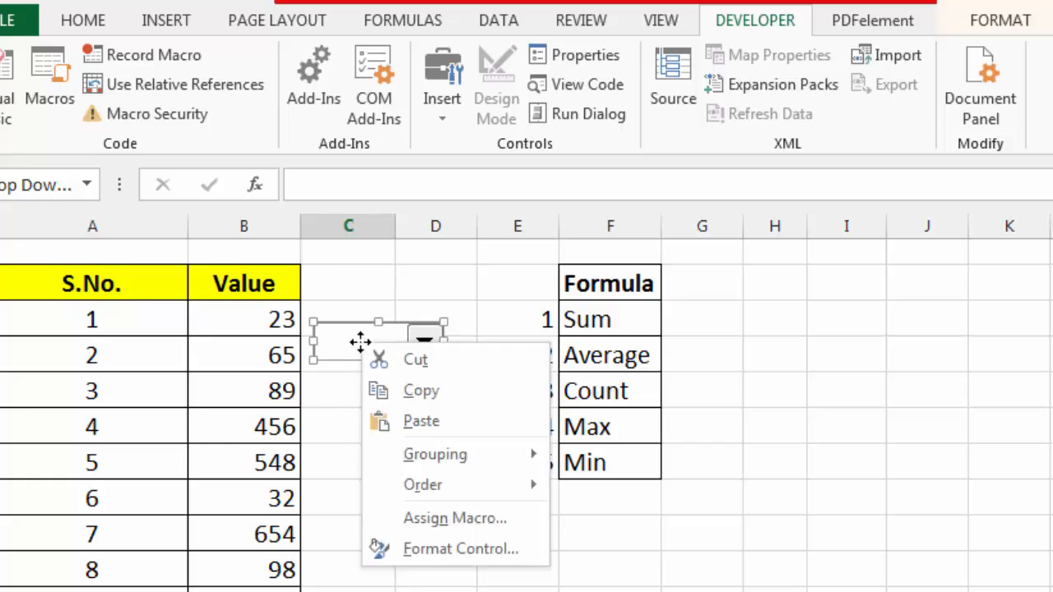
{"action": "left_click", "coordinate": [440, 549]}
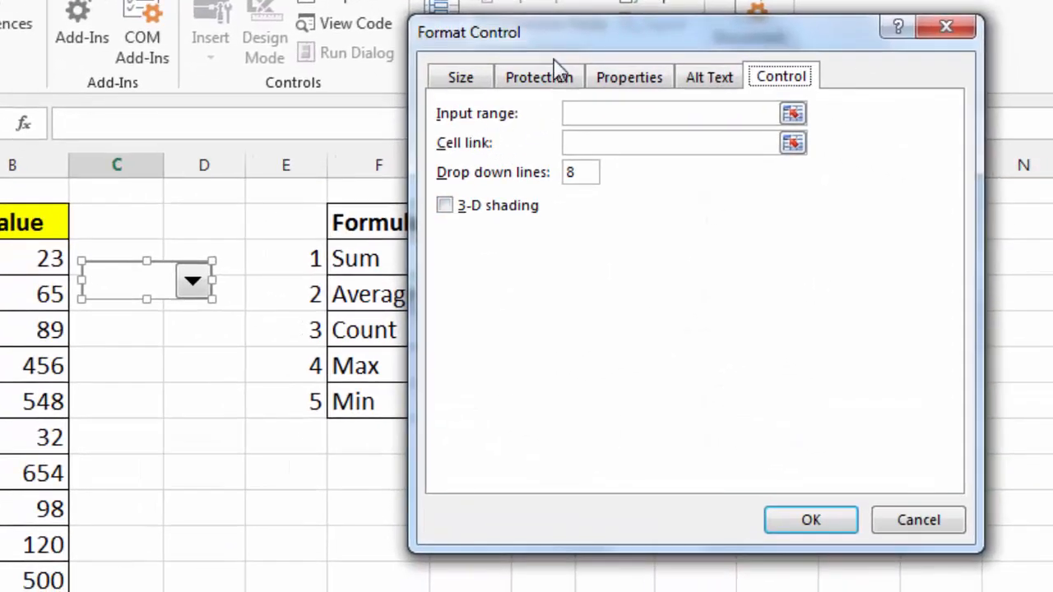
{"action": "left_click_drag", "start_coordinate": [600, 33], "coordinate": [712, 41]}
{"action": "left_click", "coordinate": [707, 123]}
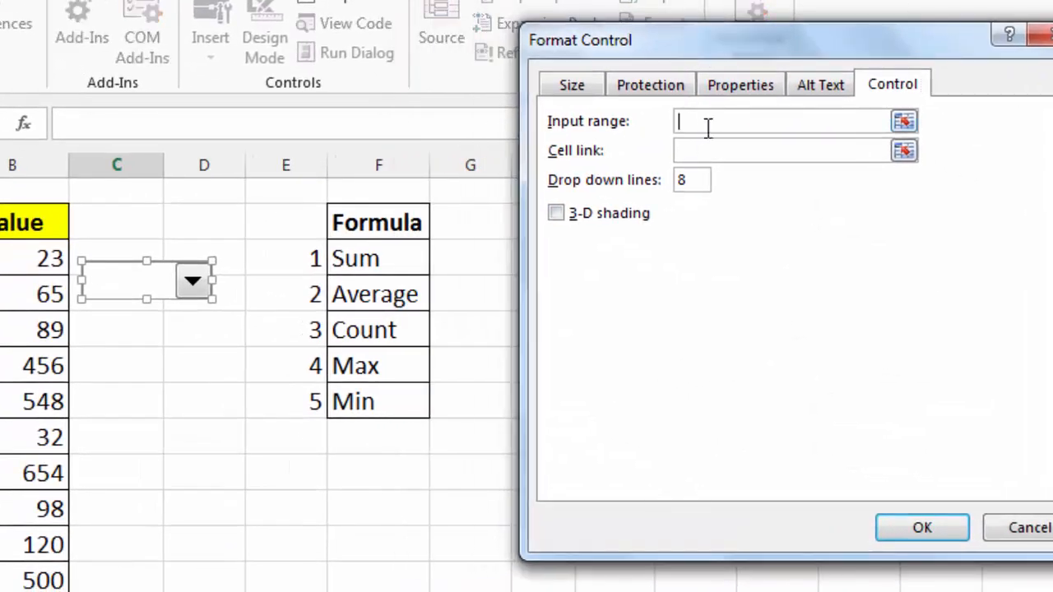
{"action": "left_click_drag", "start_coordinate": [369, 258], "coordinate": [374, 394]}
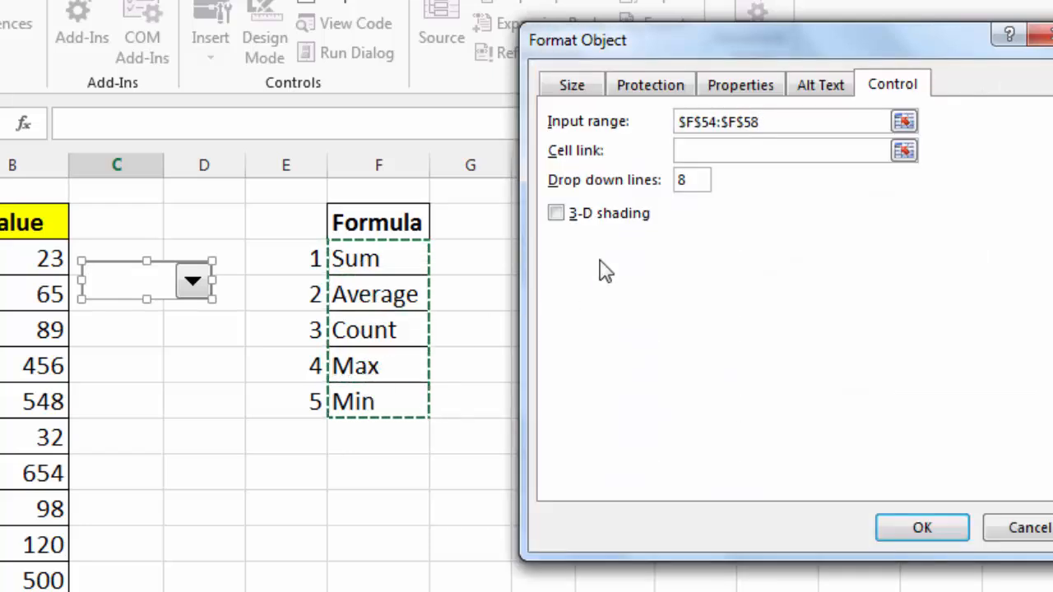
- Link the combo box to cell $C$53, apply the control settings, and move the box over that cell
{"action": "left_click", "coordinate": [710, 153]}
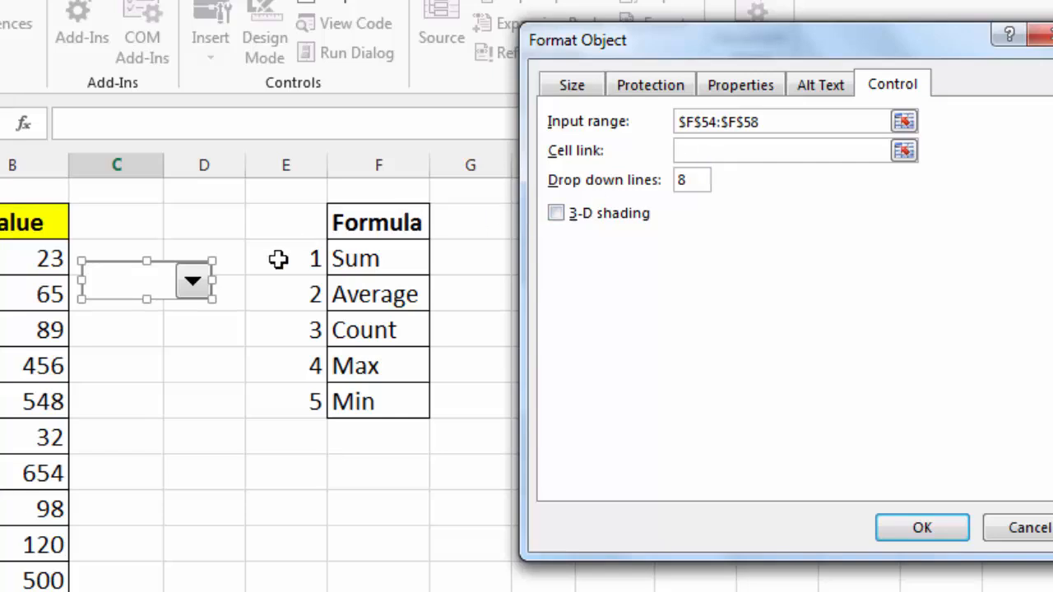
{"action": "left_click", "coordinate": [111, 229]}
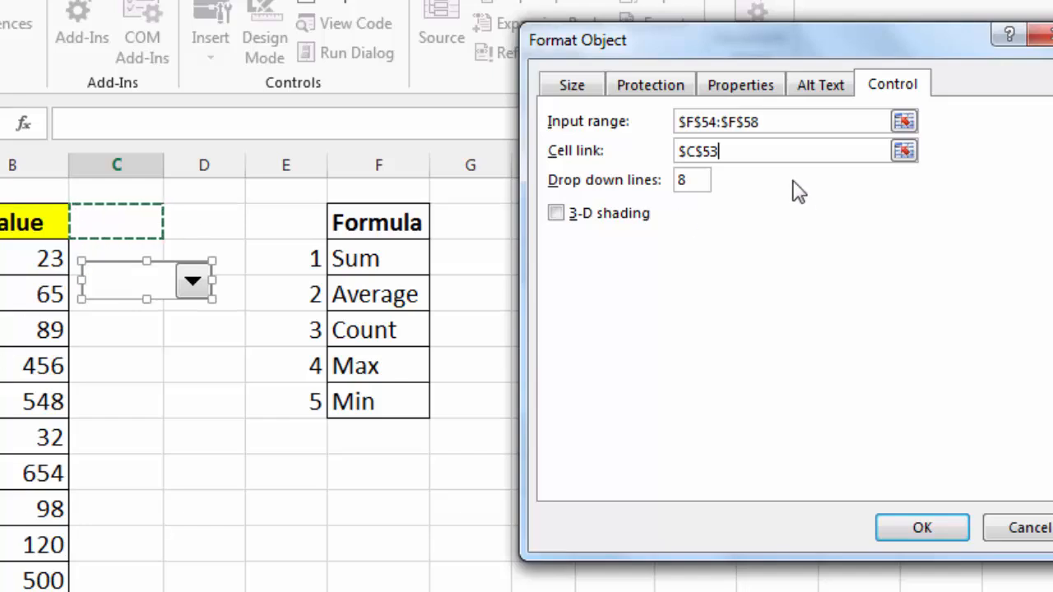
{"action": "left_click", "coordinate": [926, 525]}
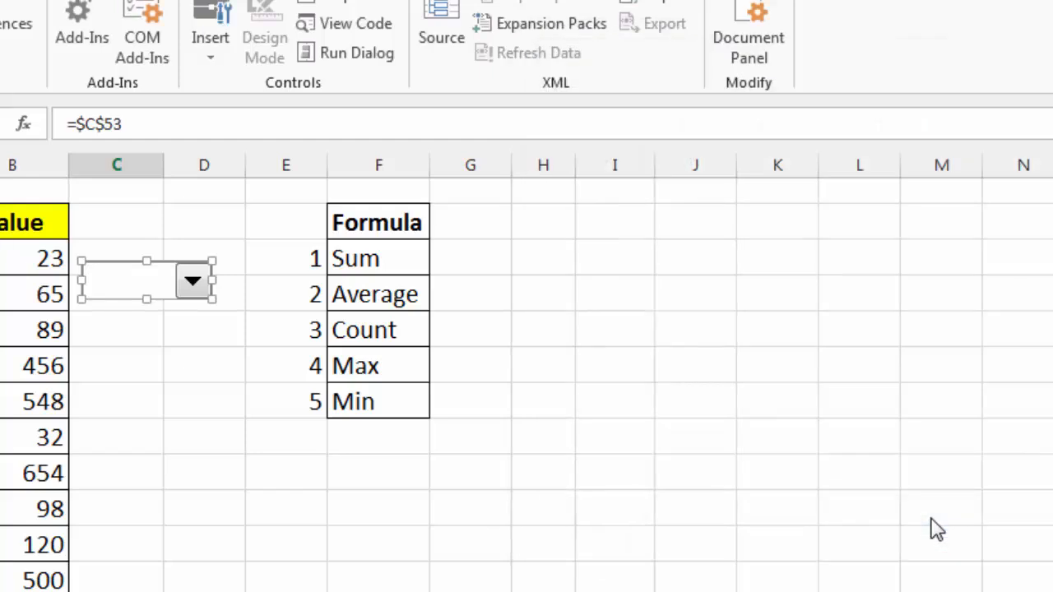
{"action": "left_click_drag", "start_coordinate": [158, 261], "coordinate": [144, 206]}
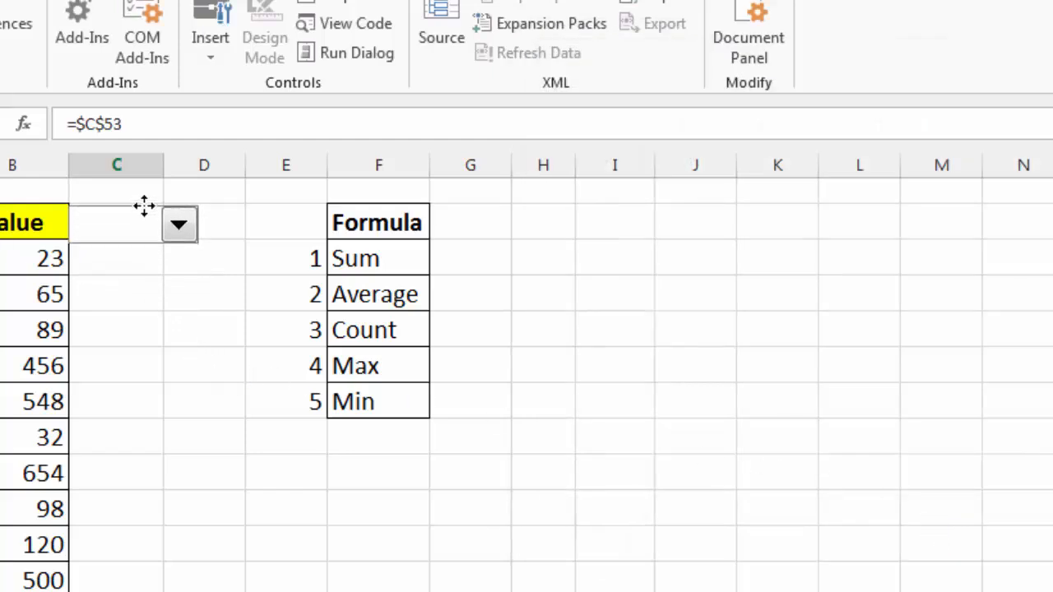
{"action": "key", "text": "Escape"}
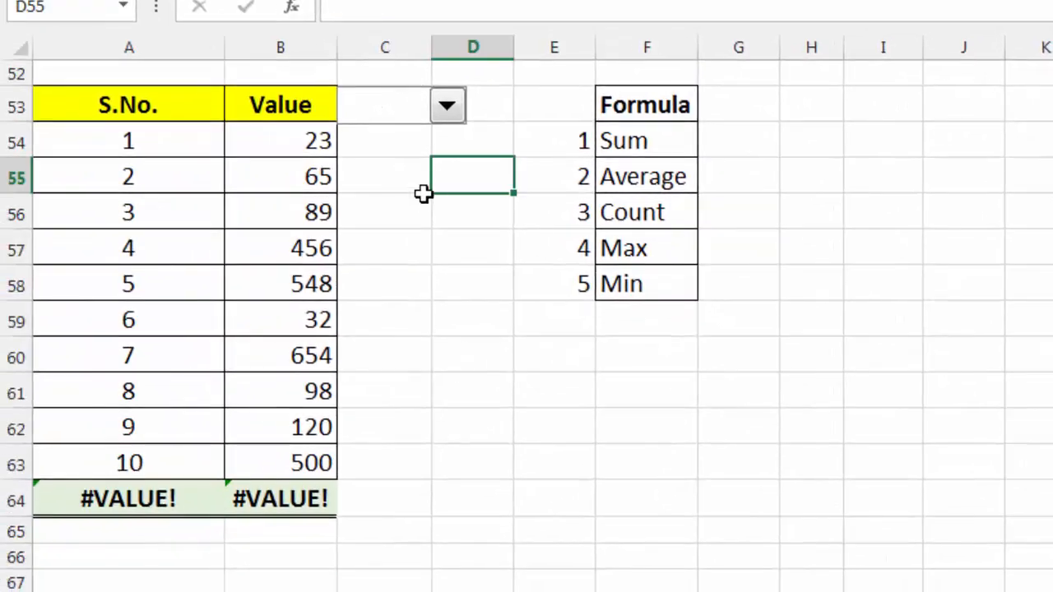
- Test the summary row by choosing Sum, Average, Count and Max in turn from the combo box
{"action": "left_click", "coordinate": [443, 109]}
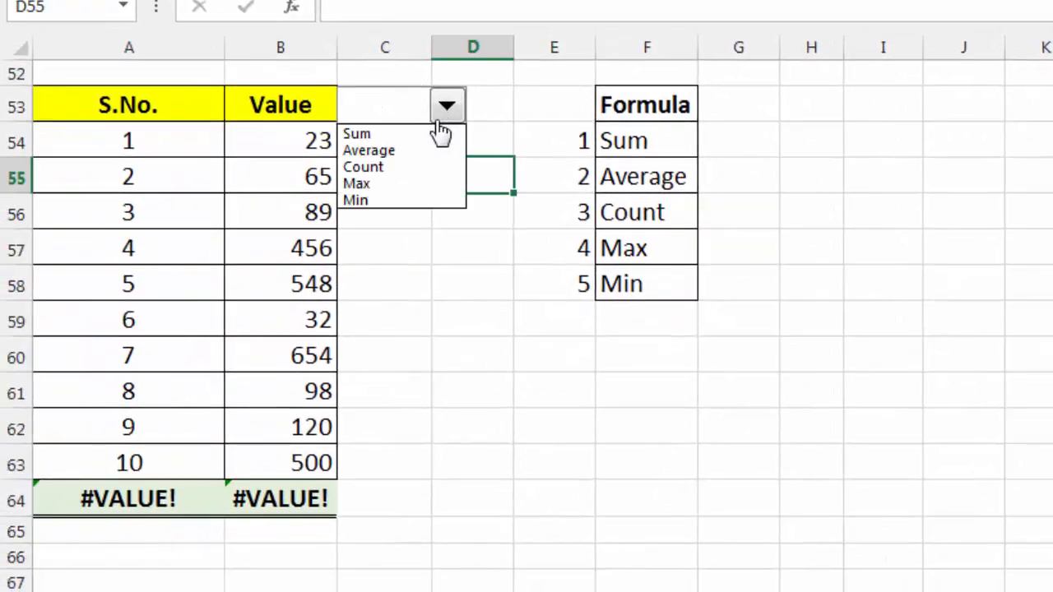
{"action": "left_click", "coordinate": [426, 134]}
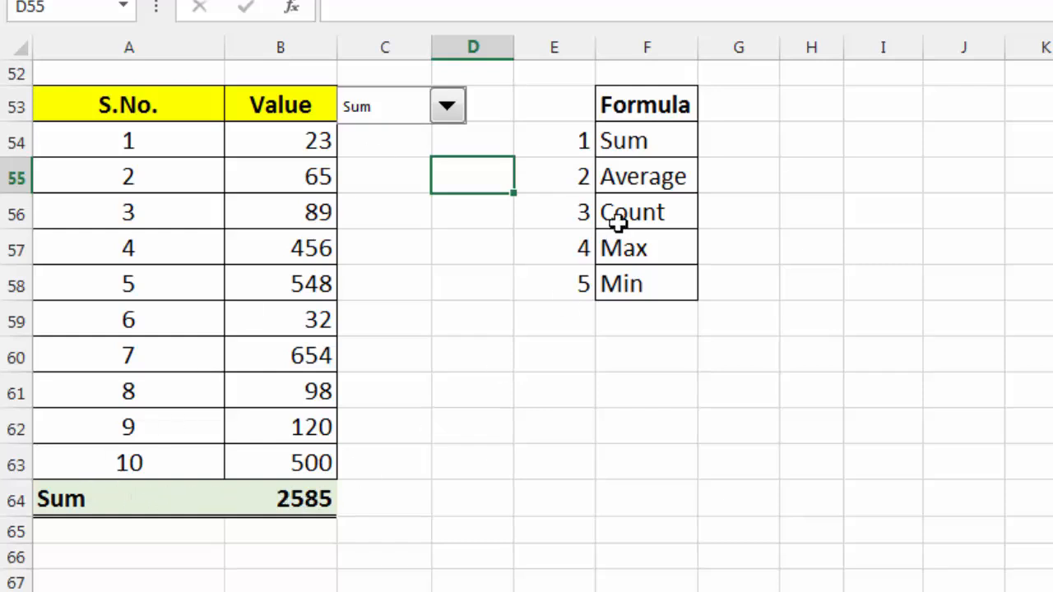
{"action": "left_click", "coordinate": [448, 107]}
{"action": "left_click", "coordinate": [429, 153]}
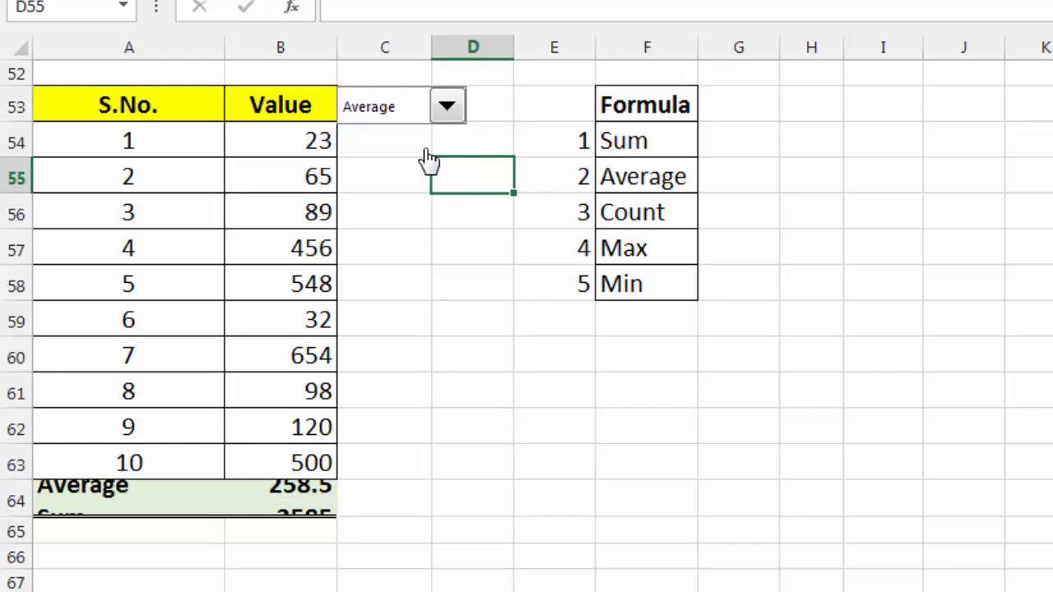
{"action": "left_click", "coordinate": [447, 115]}
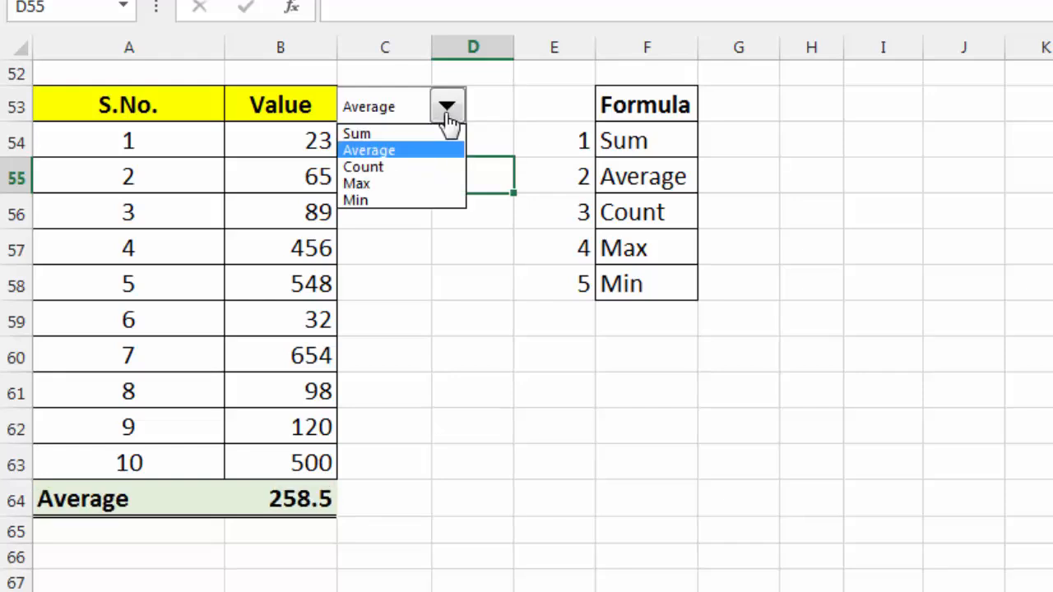
{"action": "left_click", "coordinate": [411, 166]}
{"action": "left_click", "coordinate": [446, 115]}
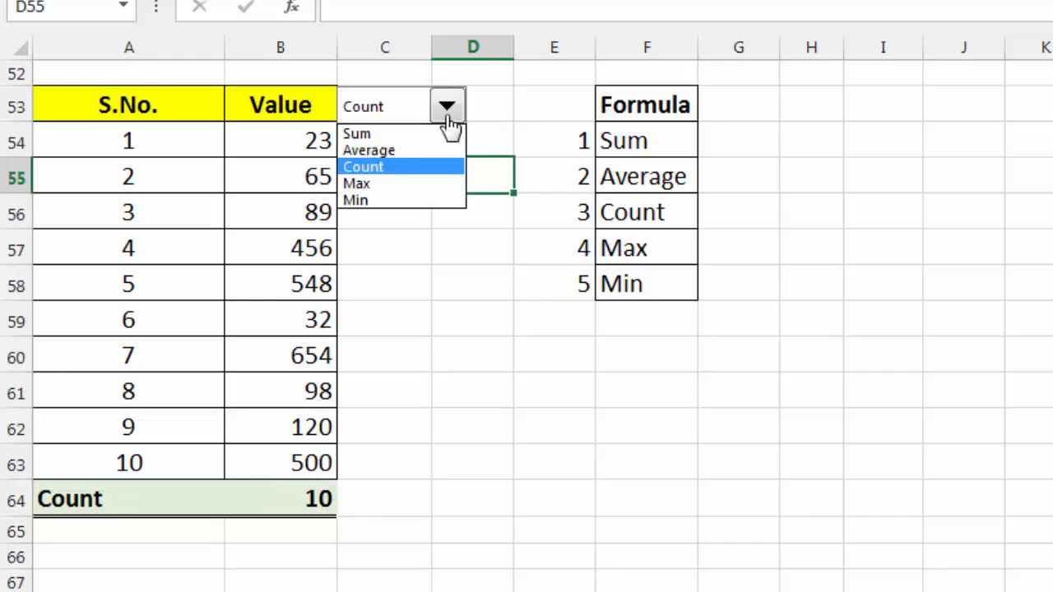
{"action": "left_click", "coordinate": [416, 184]}
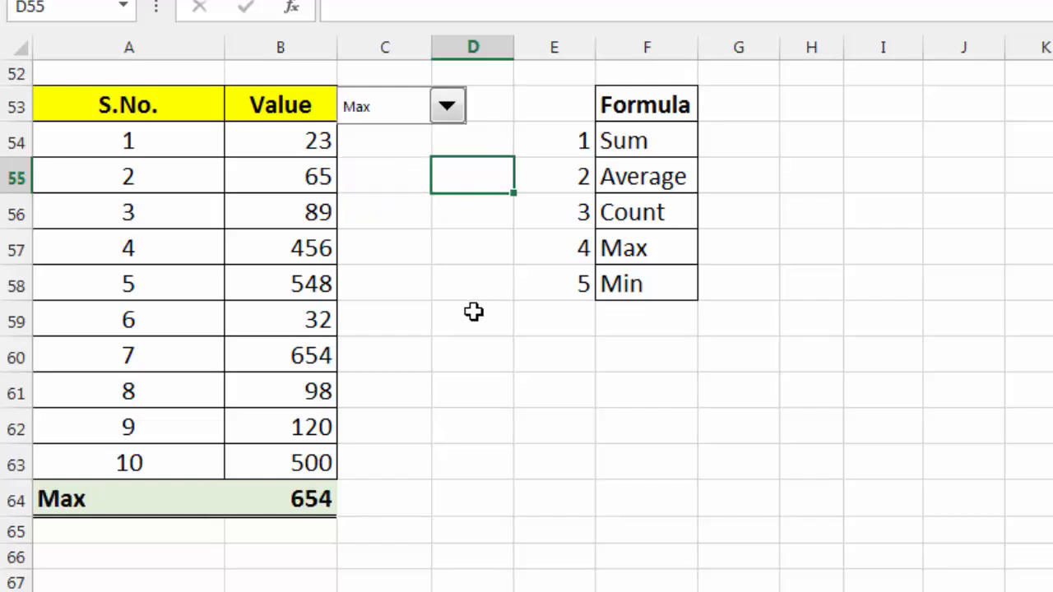
- Move the combo box down to uncover linked cell C53, and choose Average from its list
{"action": "right_click", "coordinate": [413, 106]}
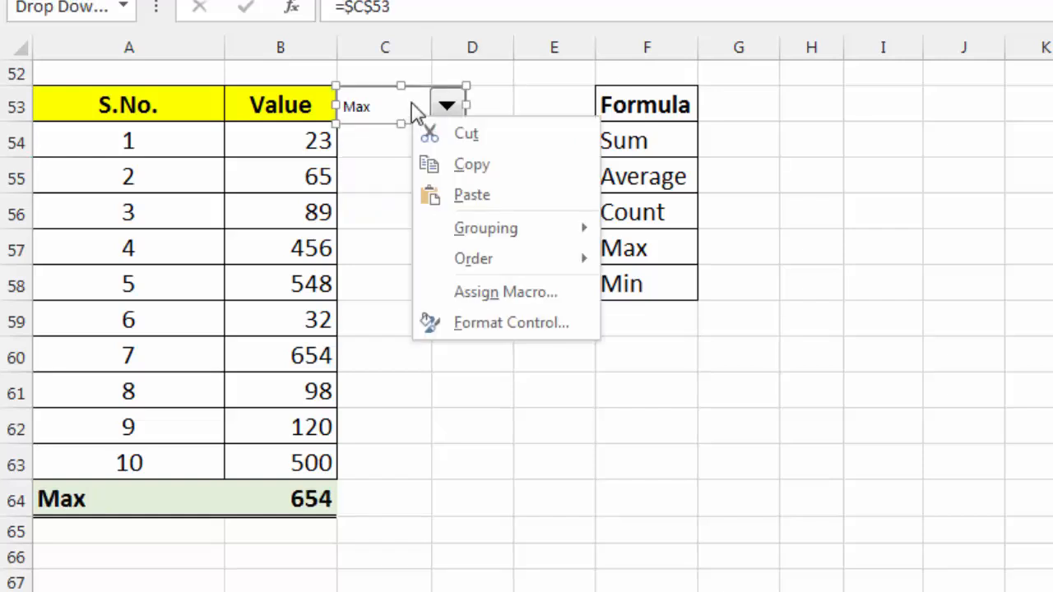
{"action": "key", "text": "Escape"}
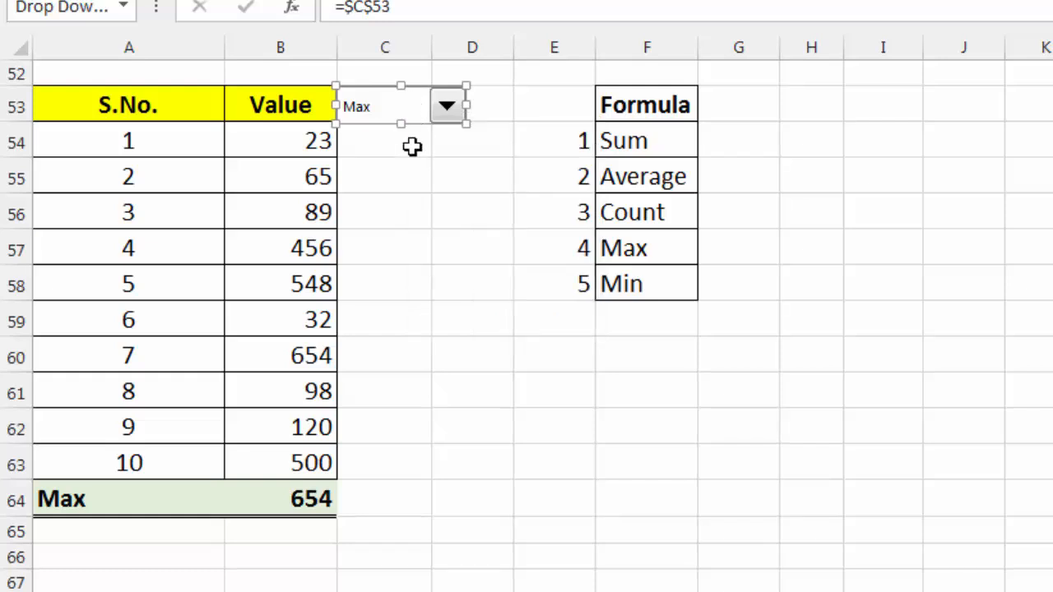
{"action": "left_click_drag", "start_coordinate": [416, 94], "coordinate": [417, 146]}
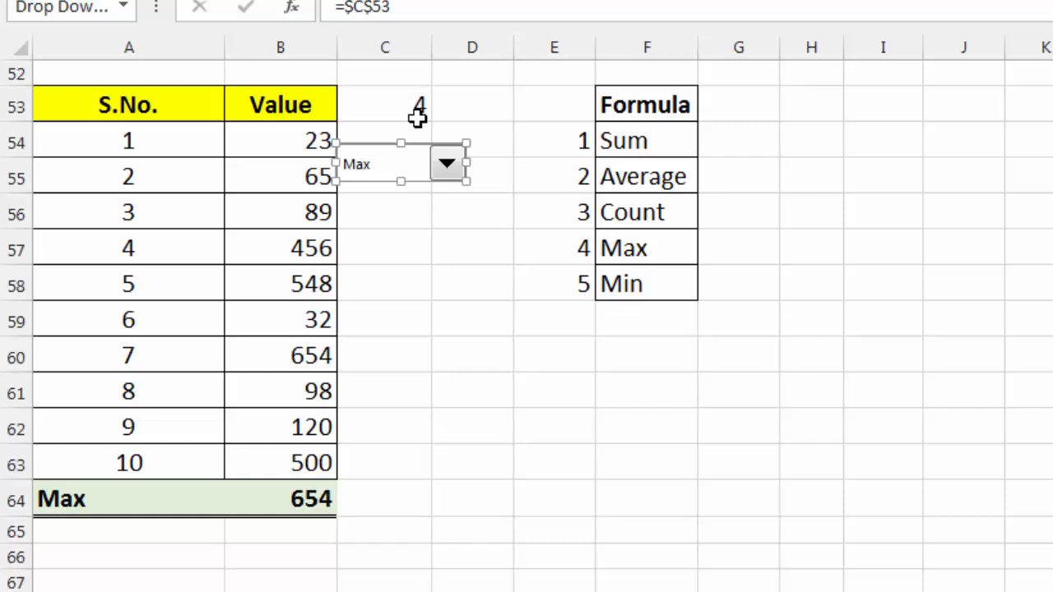
{"action": "left_click", "coordinate": [446, 212]}
{"action": "left_click", "coordinate": [446, 169]}
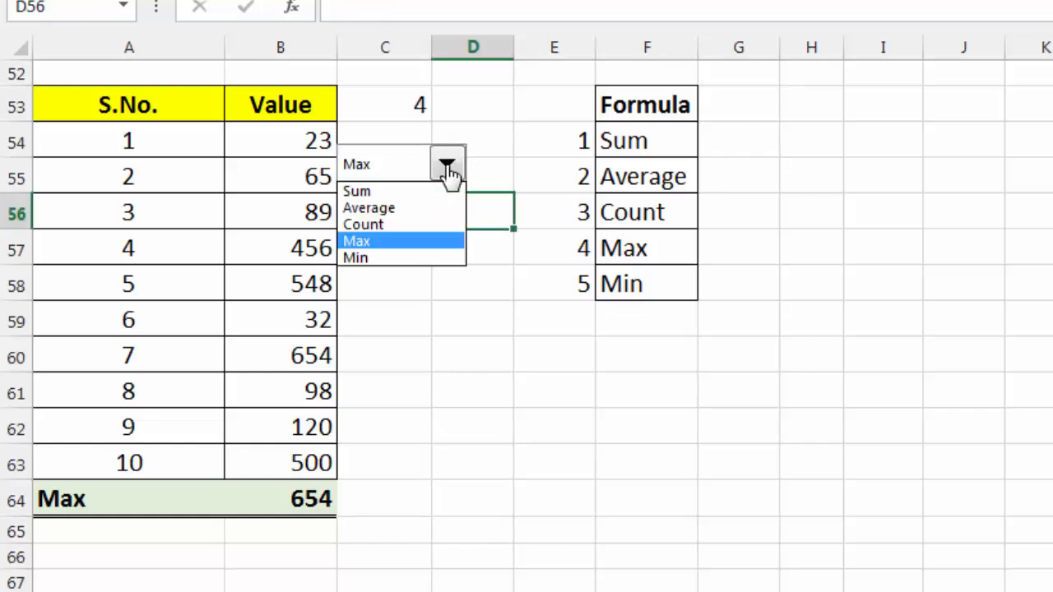
{"action": "left_click", "coordinate": [435, 208]}
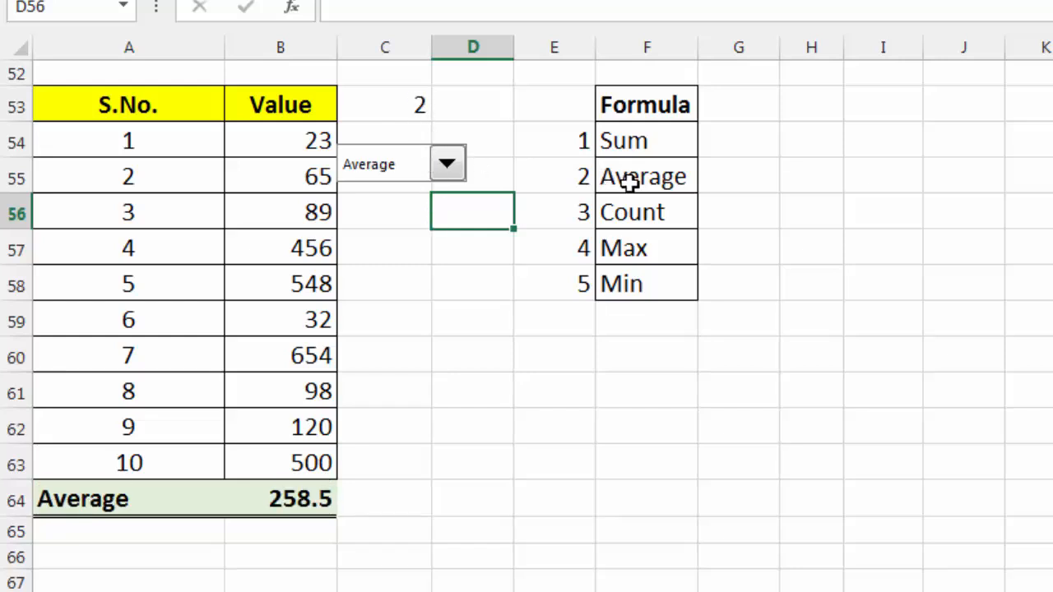
- Clear the helper numbers in E54:E58 beside the Formula list
{"action": "left_click_drag", "start_coordinate": [573, 145], "coordinate": [573, 270]}
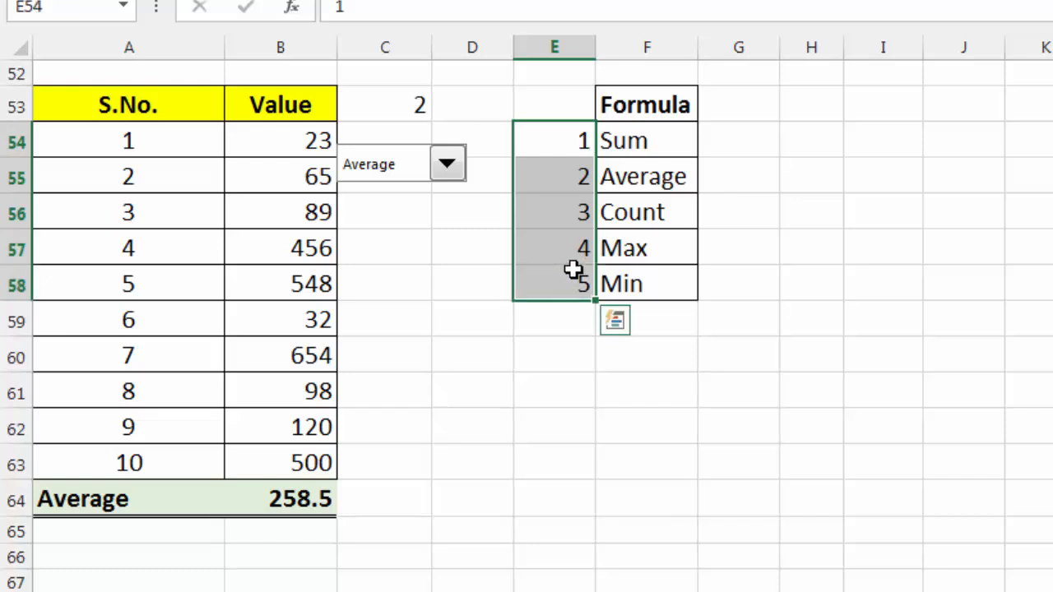
{"action": "key", "text": "Delete"}
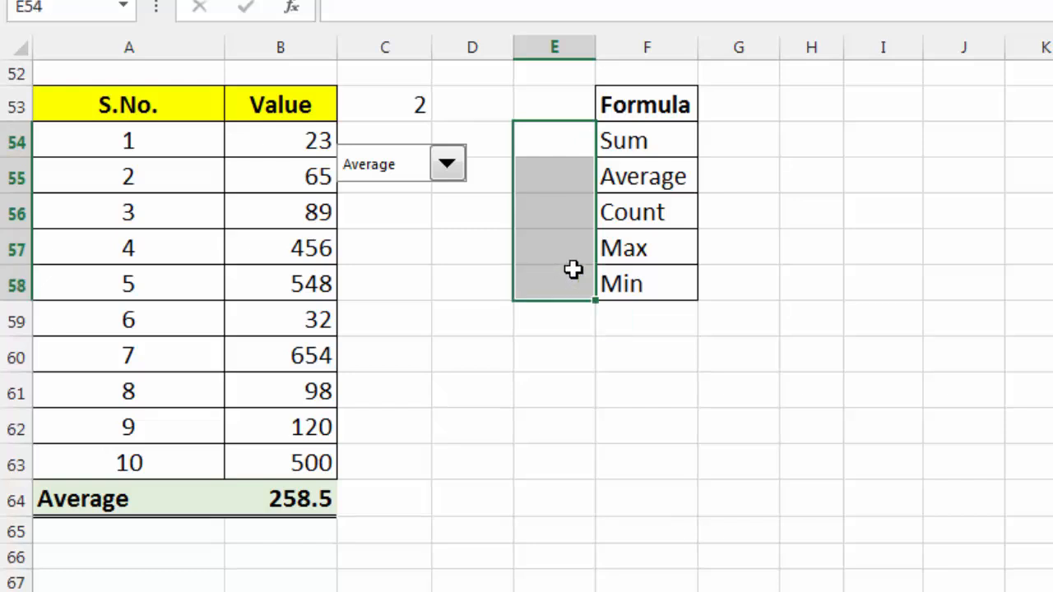
{"action": "left_click", "coordinate": [478, 288]}
- Choose Min from the combo box to switch the summary row to the minimum
{"action": "left_click", "coordinate": [447, 168]}
{"action": "left_click", "coordinate": [393, 259]}
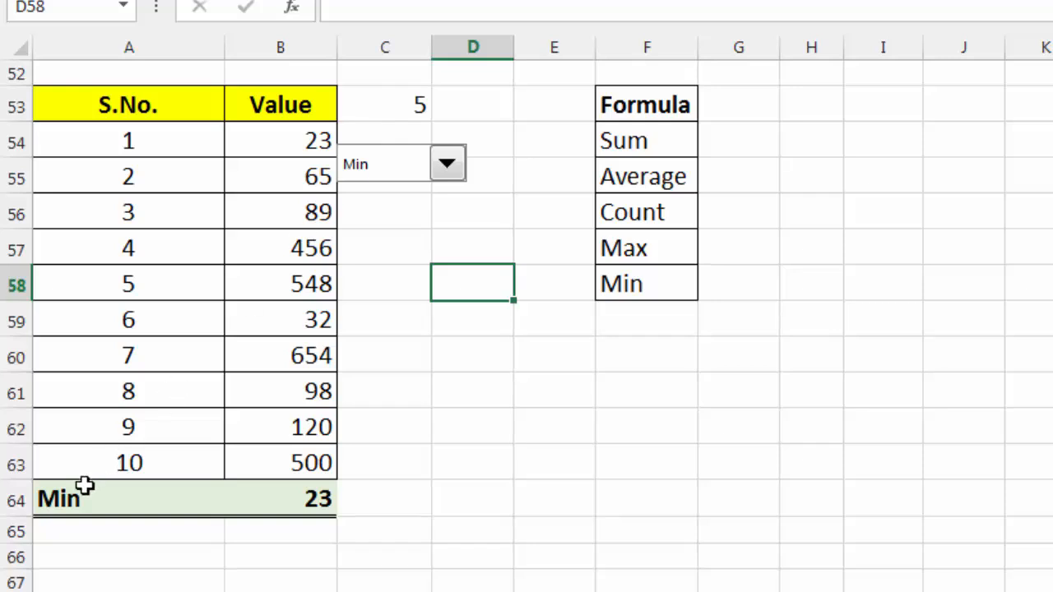
{"action": "left_click", "coordinate": [441, 422]}
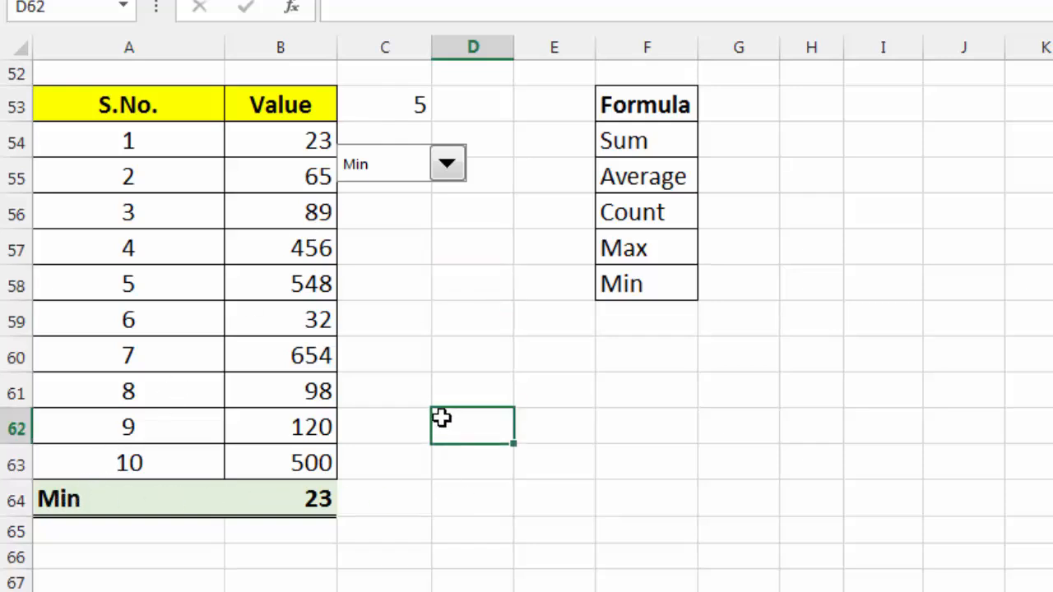